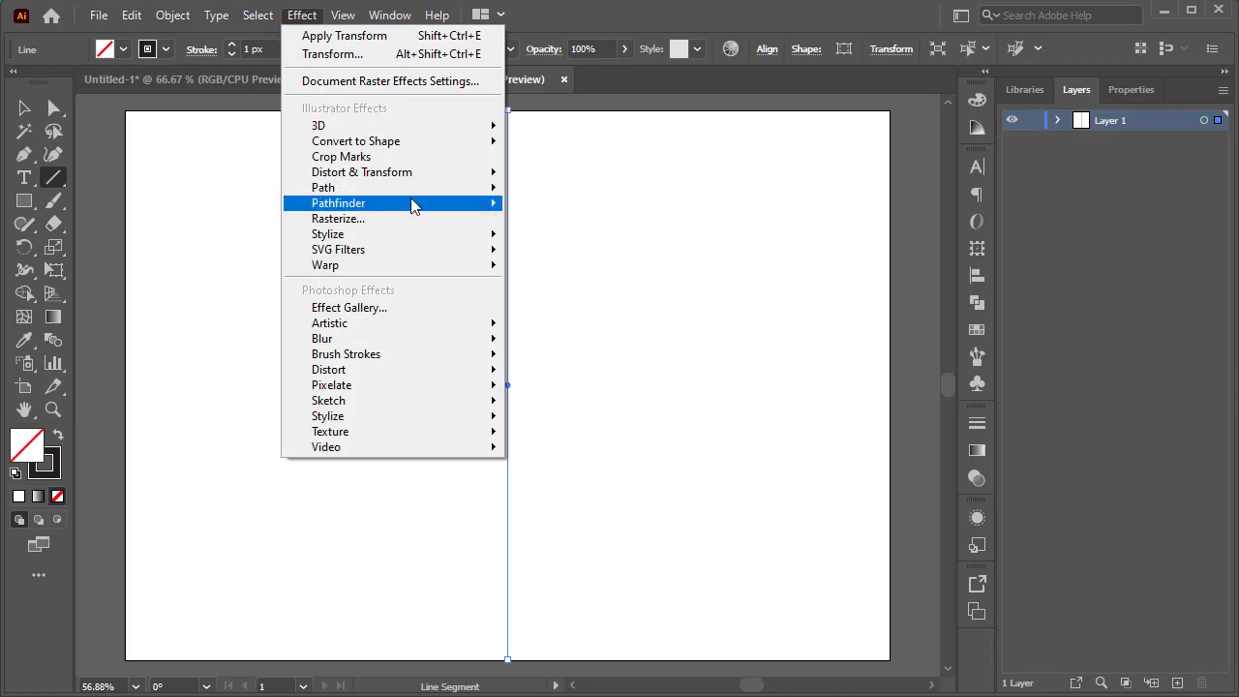
Apply a Transform effect to the vertical line with a rotation angle of 360/3 and 2 copies.
mouse_move(408, 174)
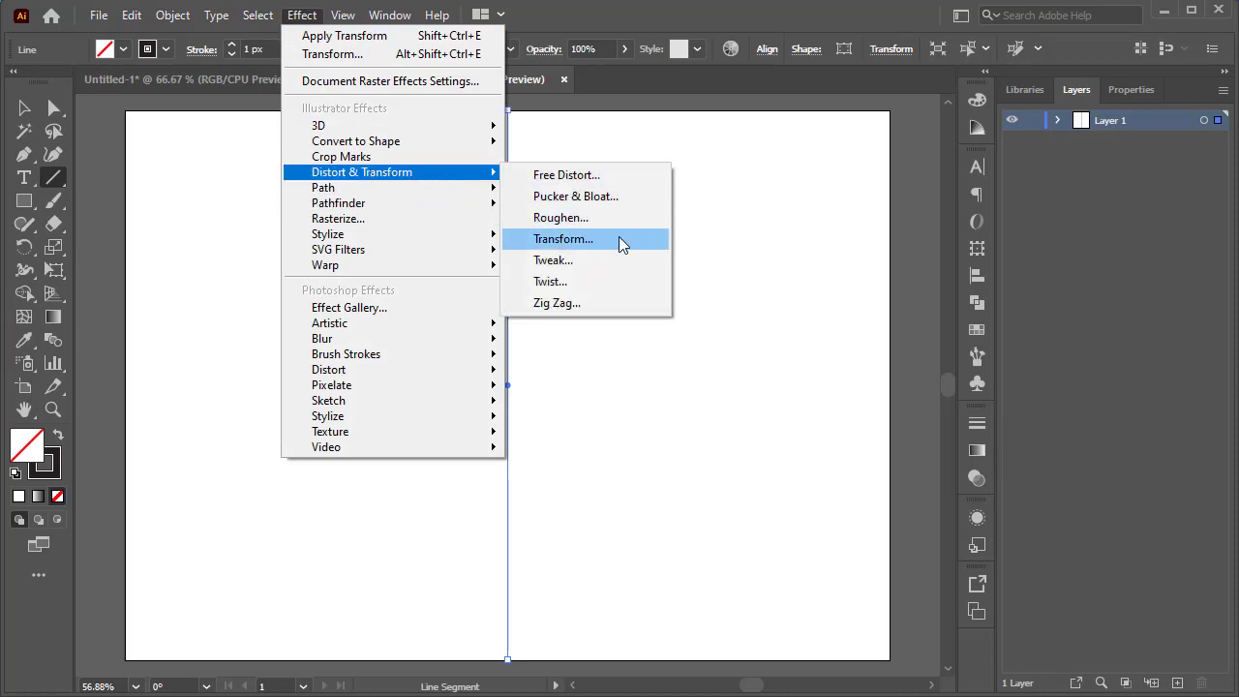
left_click(580, 239)
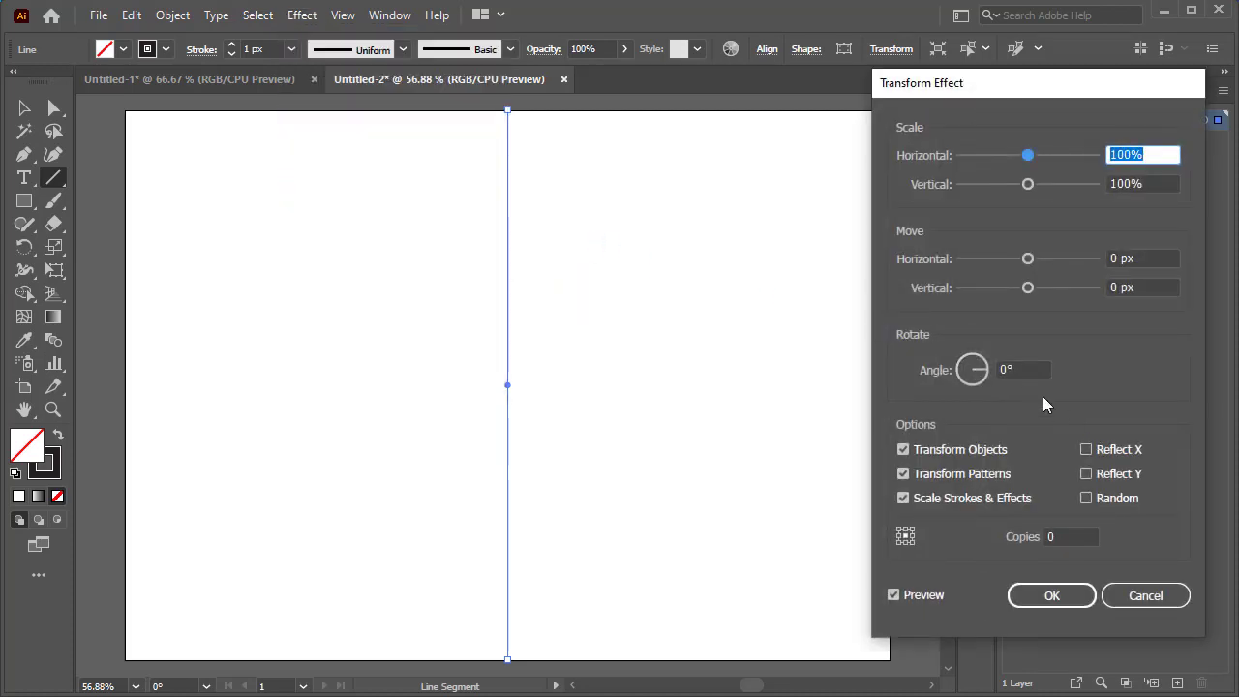
left_click(1005, 369)
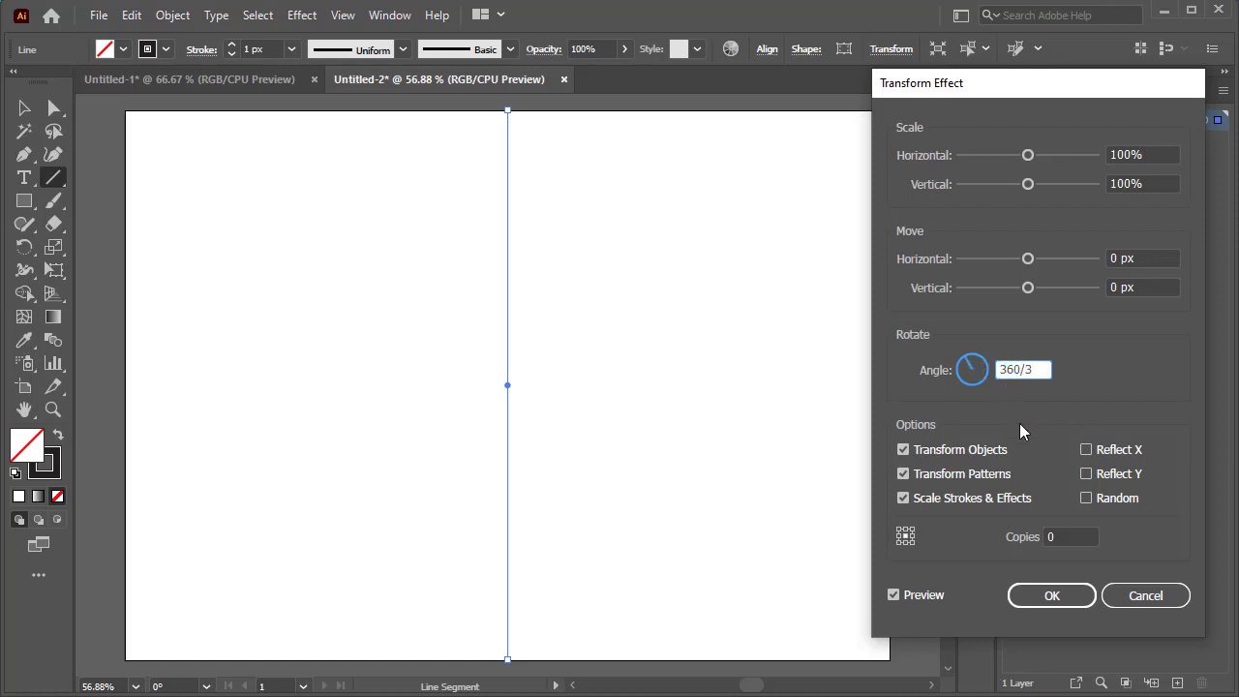
left_click(1066, 536)
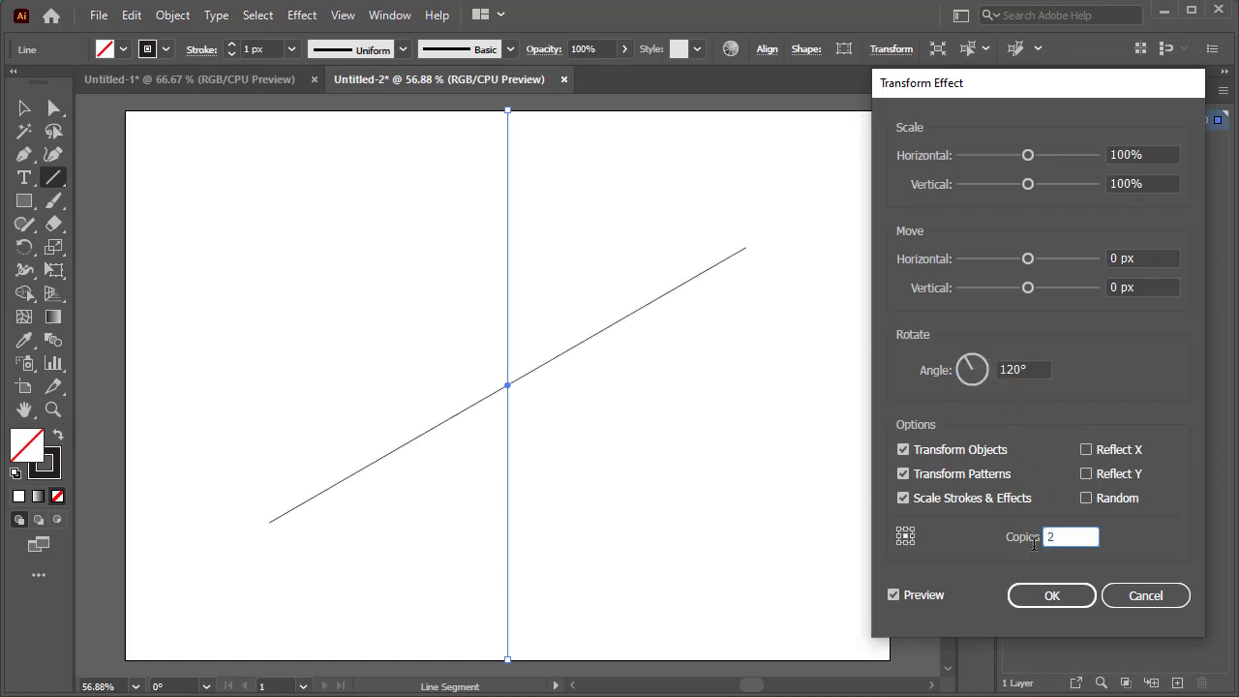
left_click(1049, 595)
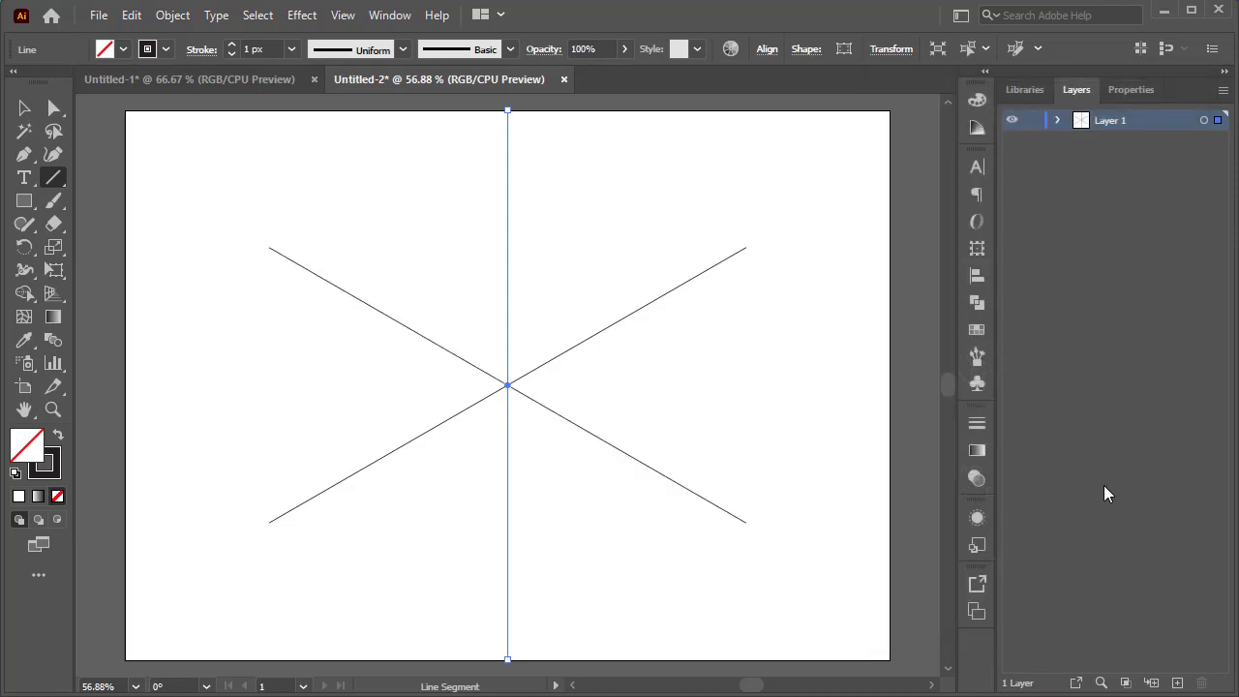
Duplicate Layer 1 and target the original Layer 1 artwork.
left_click(1222, 93)
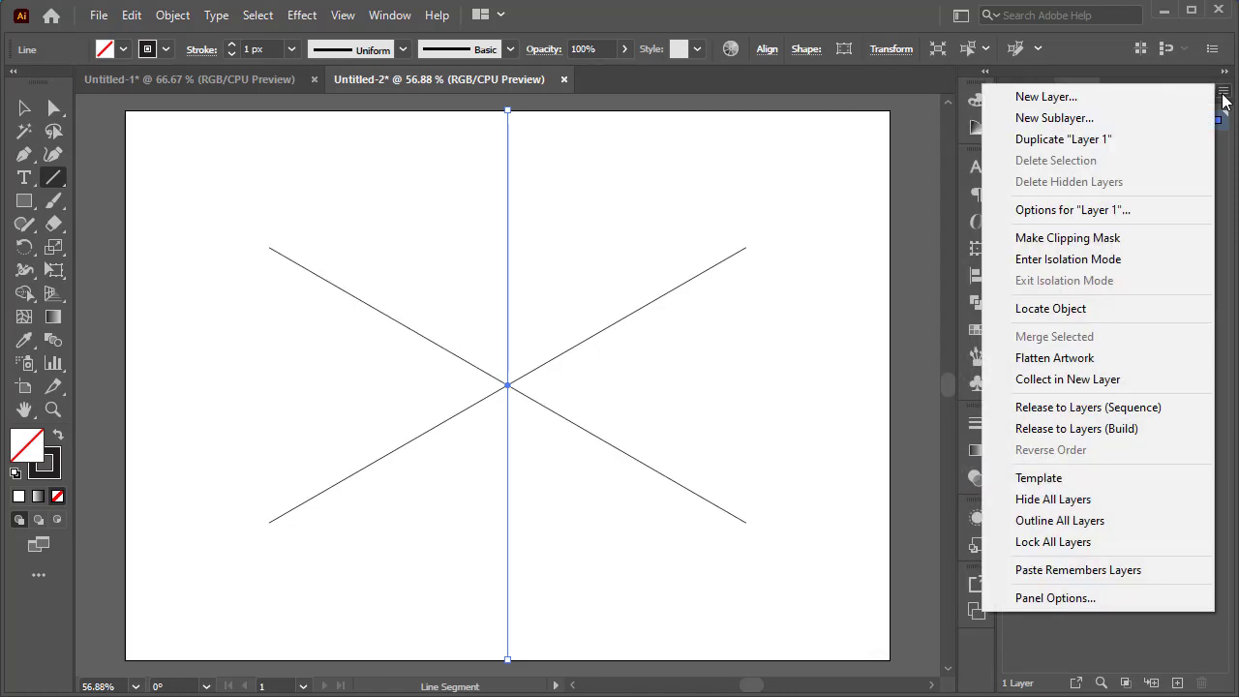
left_click(1173, 139)
left_click(1205, 143)
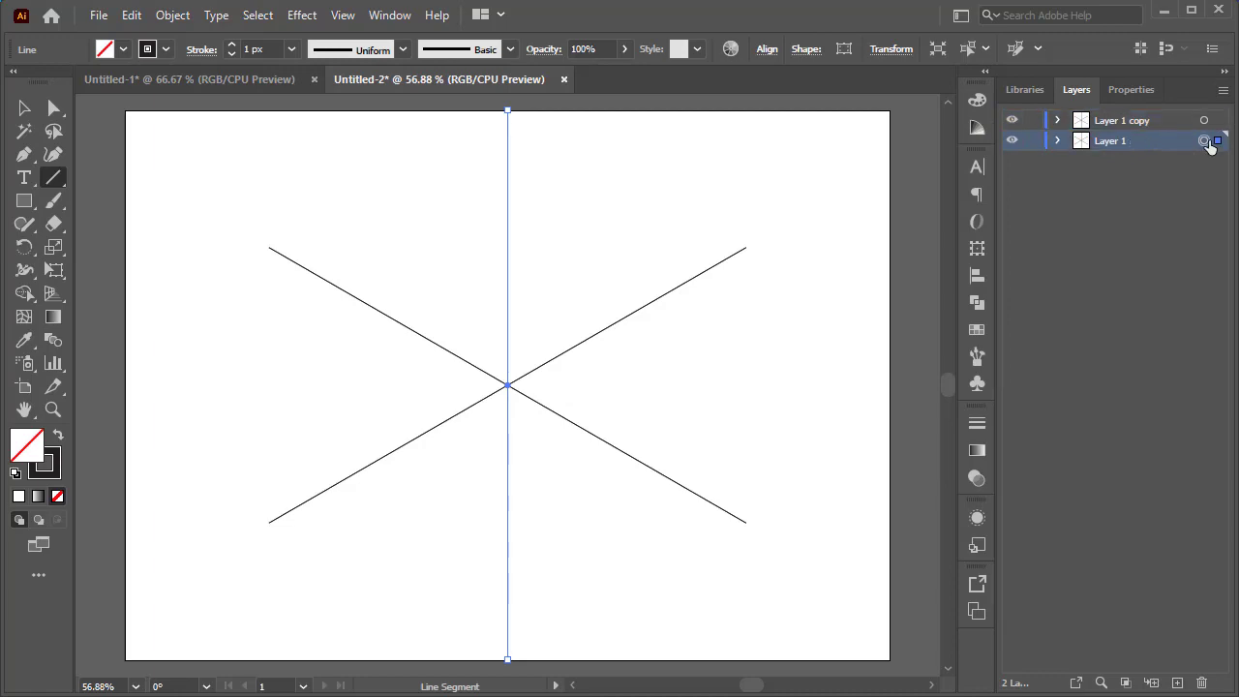
Expand the lines' appearance and convert the expanded lines into guides.
left_click(175, 19)
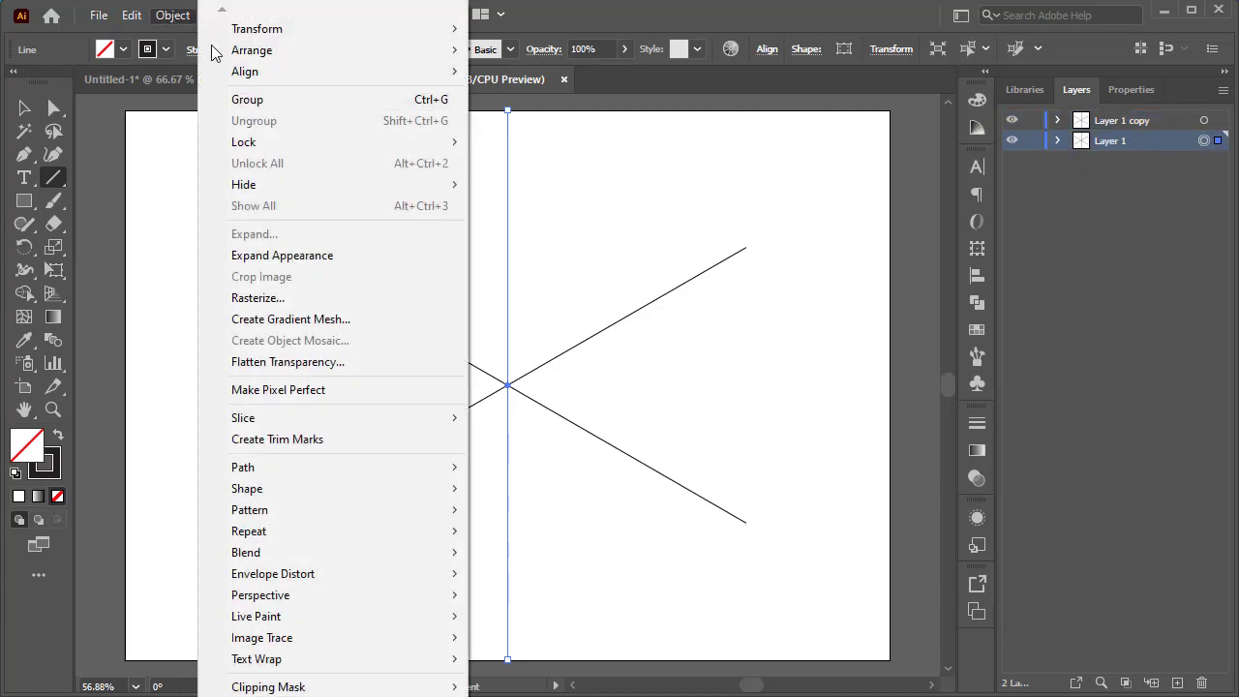
left_click(320, 254)
left_click(343, 16)
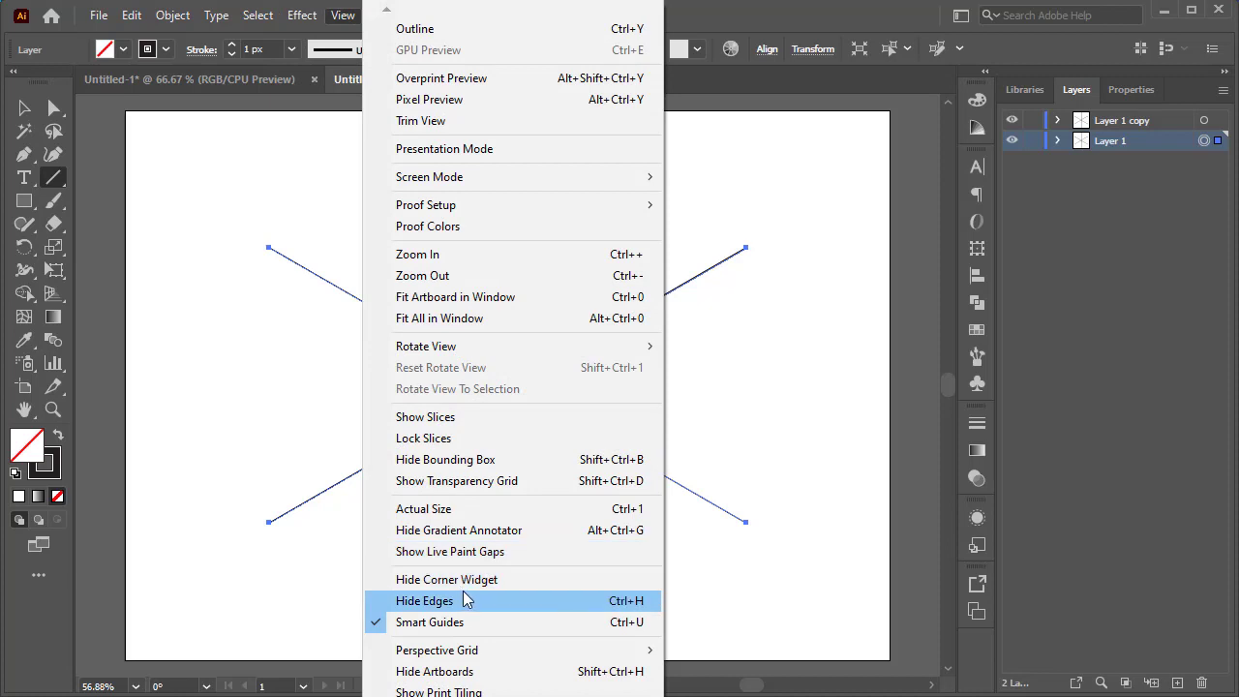
mouse_move(451, 694)
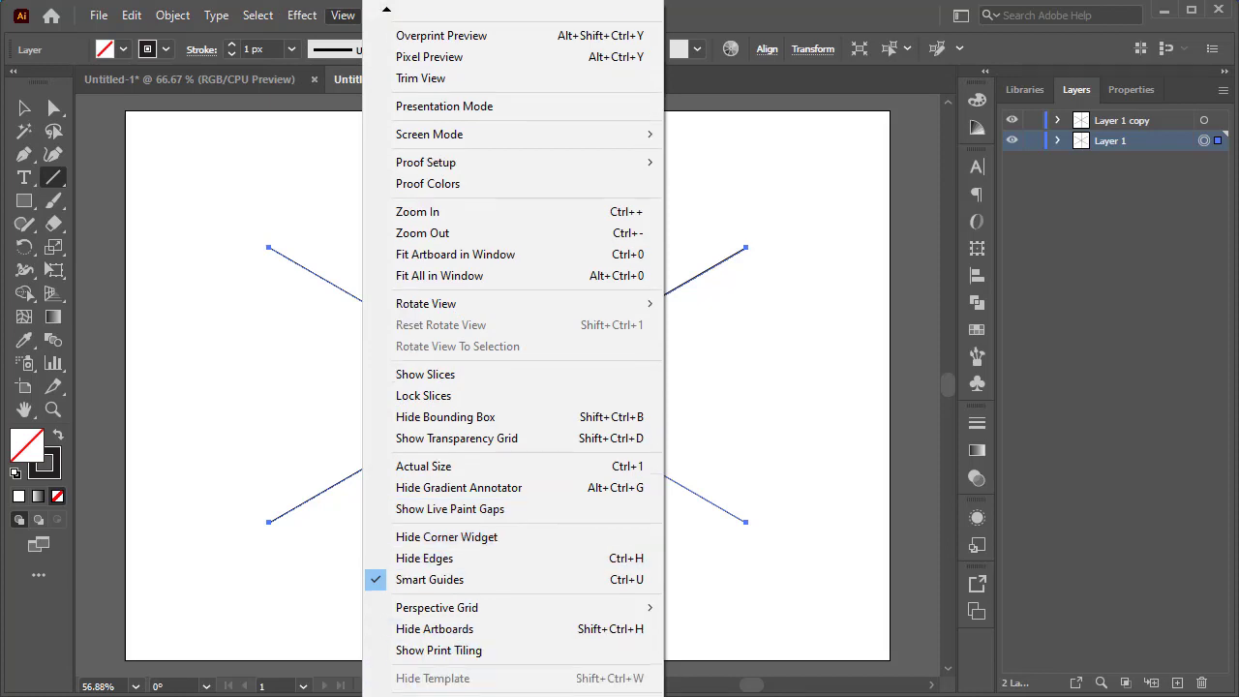
mouse_move(630, 658)
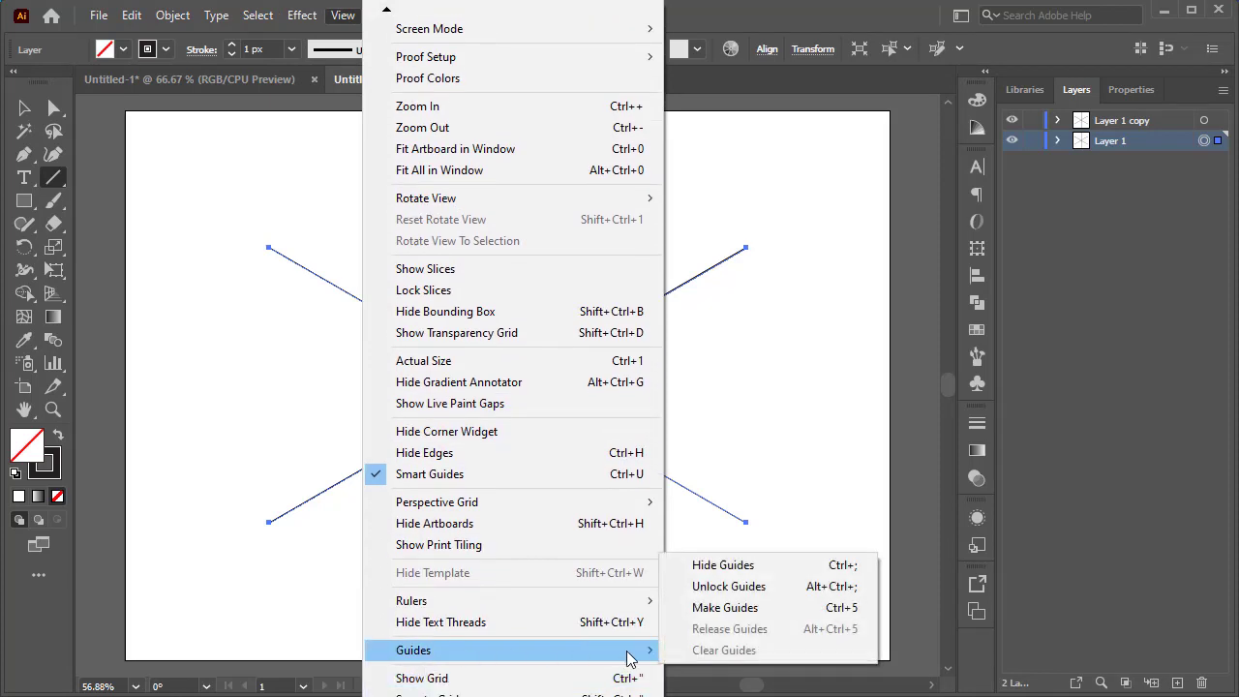
left_click(774, 606)
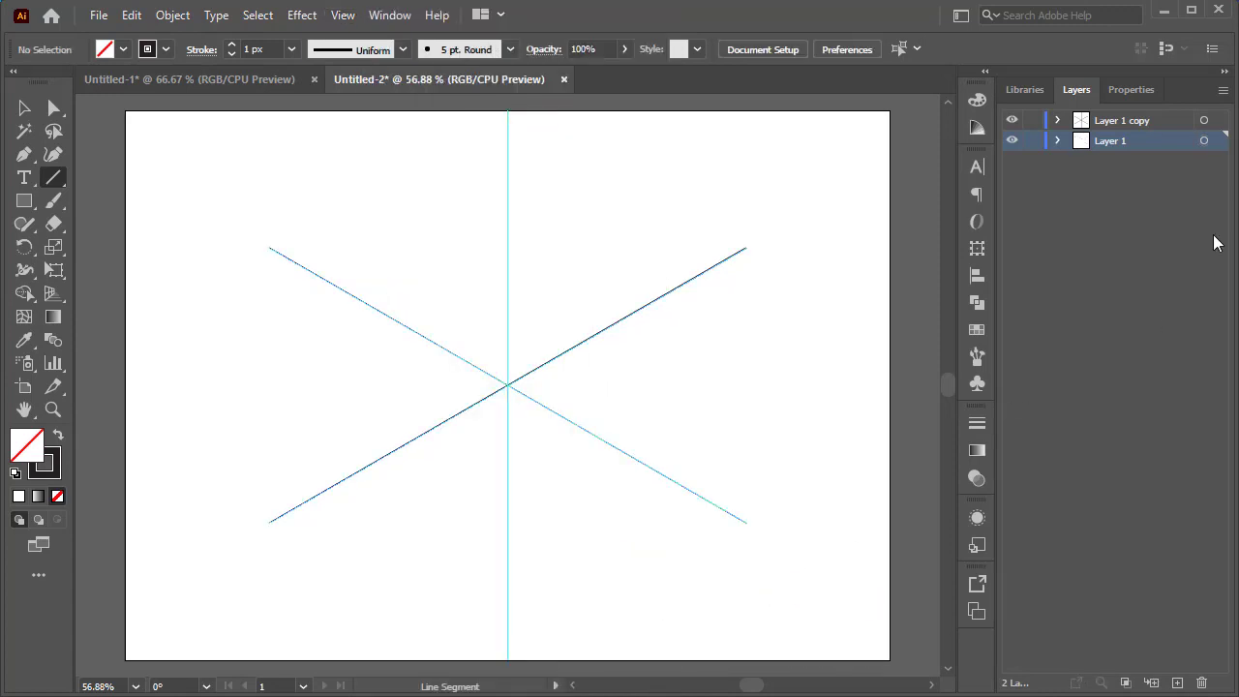
Target the Layer 1 copy layer and switch to the Star tool.
left_click(1205, 123)
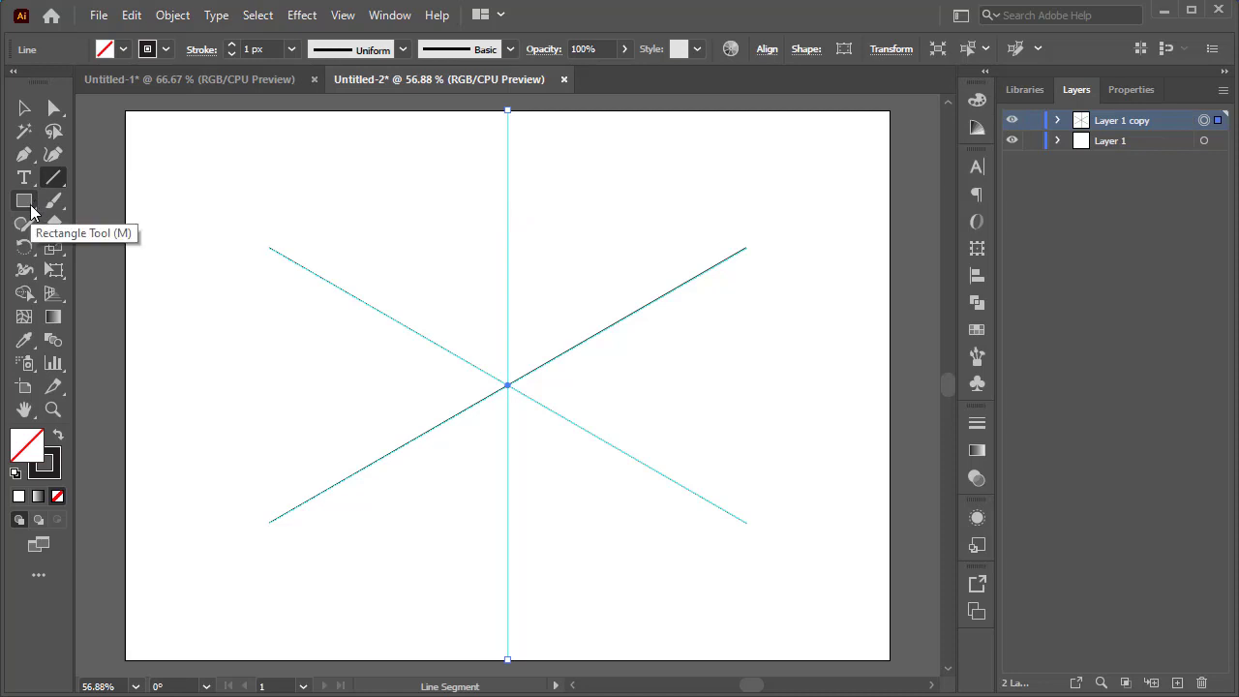
left_click_drag(26, 209, 118, 295)
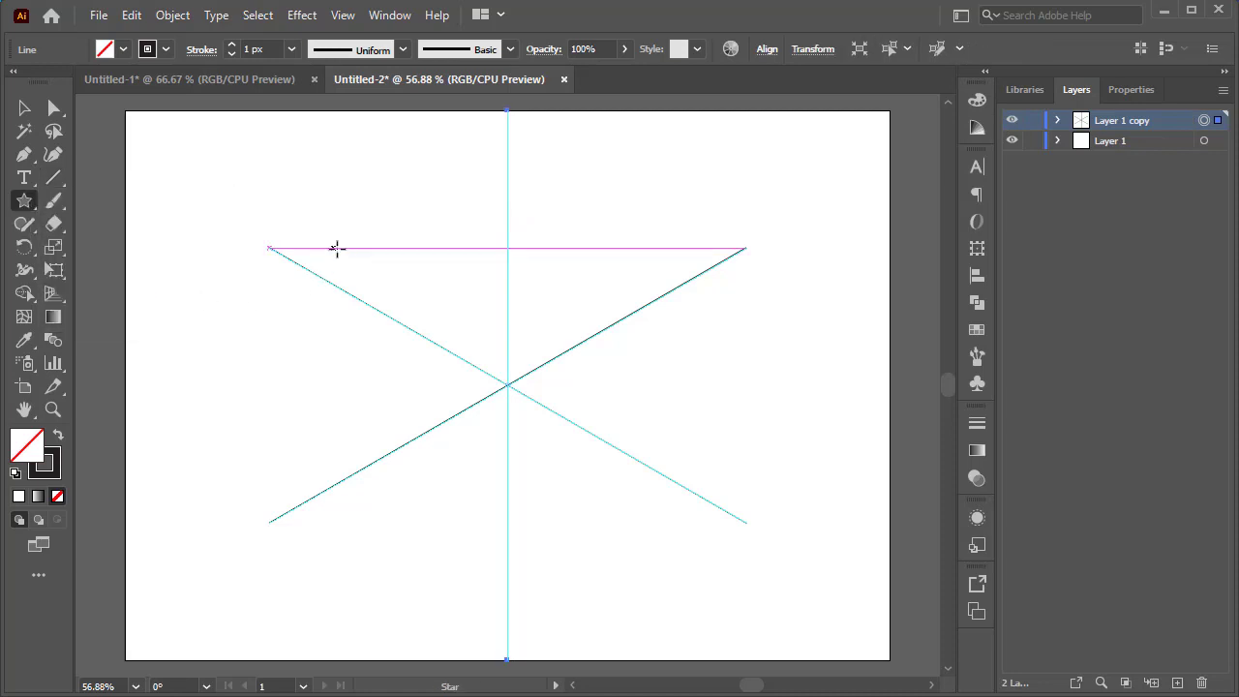
left_click_drag(346, 229, 369, 222)
left_click(313, 207)
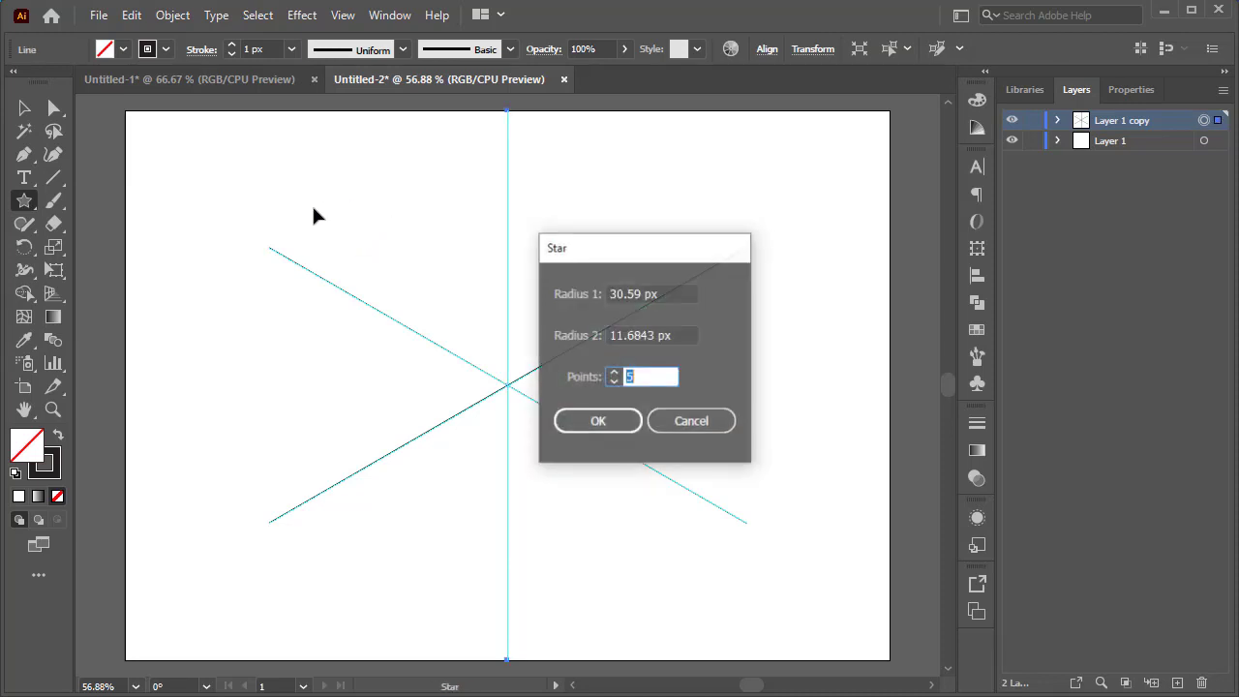
left_click(598, 422)
key("ctrl+z")
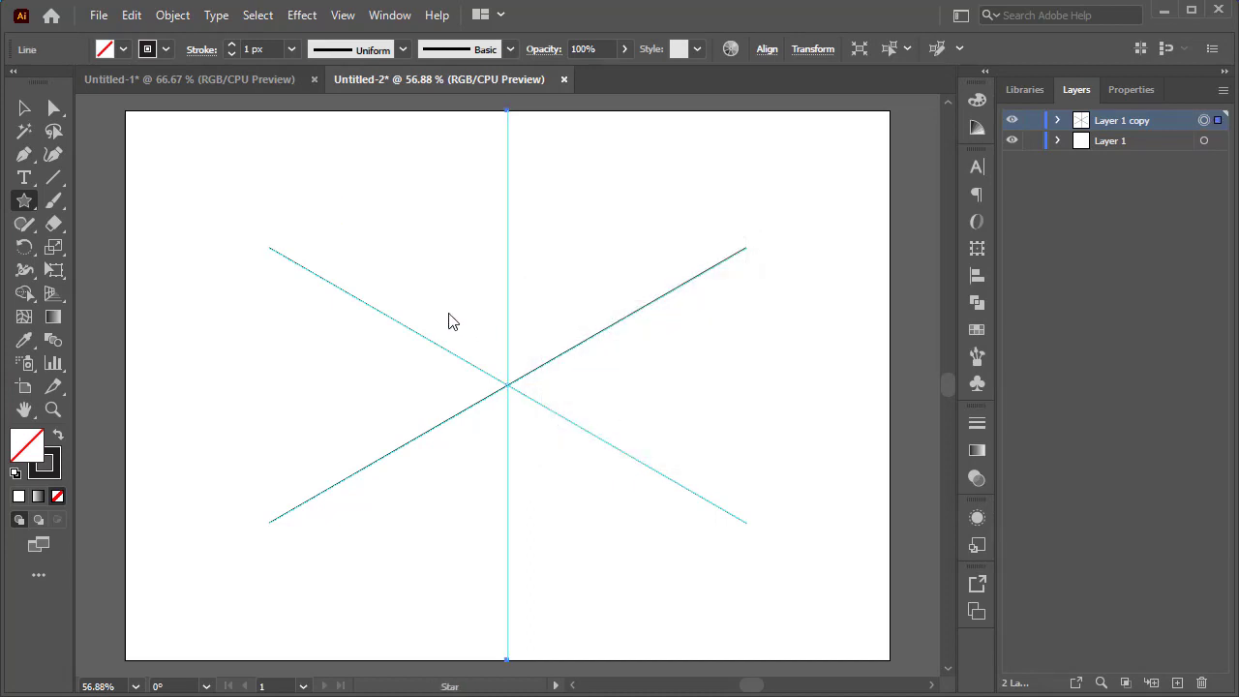
Create a star with Radius 1 of 50 px, Radius 2 of 25 px and 3 points.
left_click(378, 245)
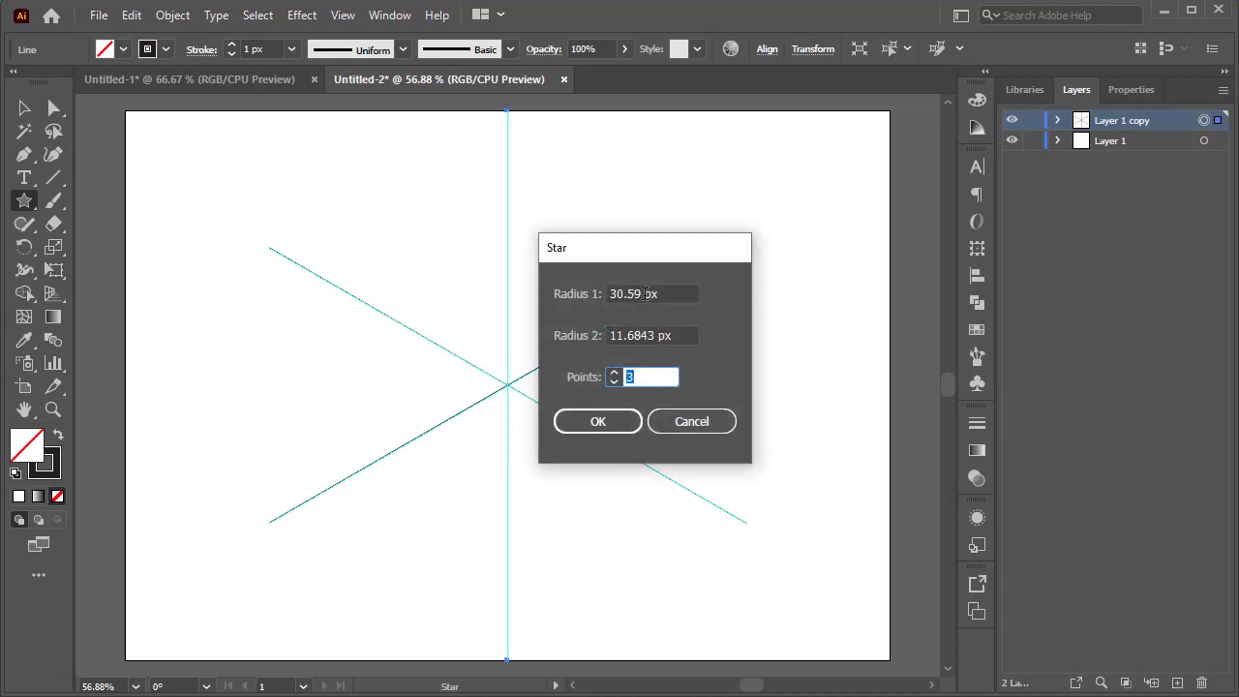
left_click_drag(643, 293, 598, 303)
type("50")
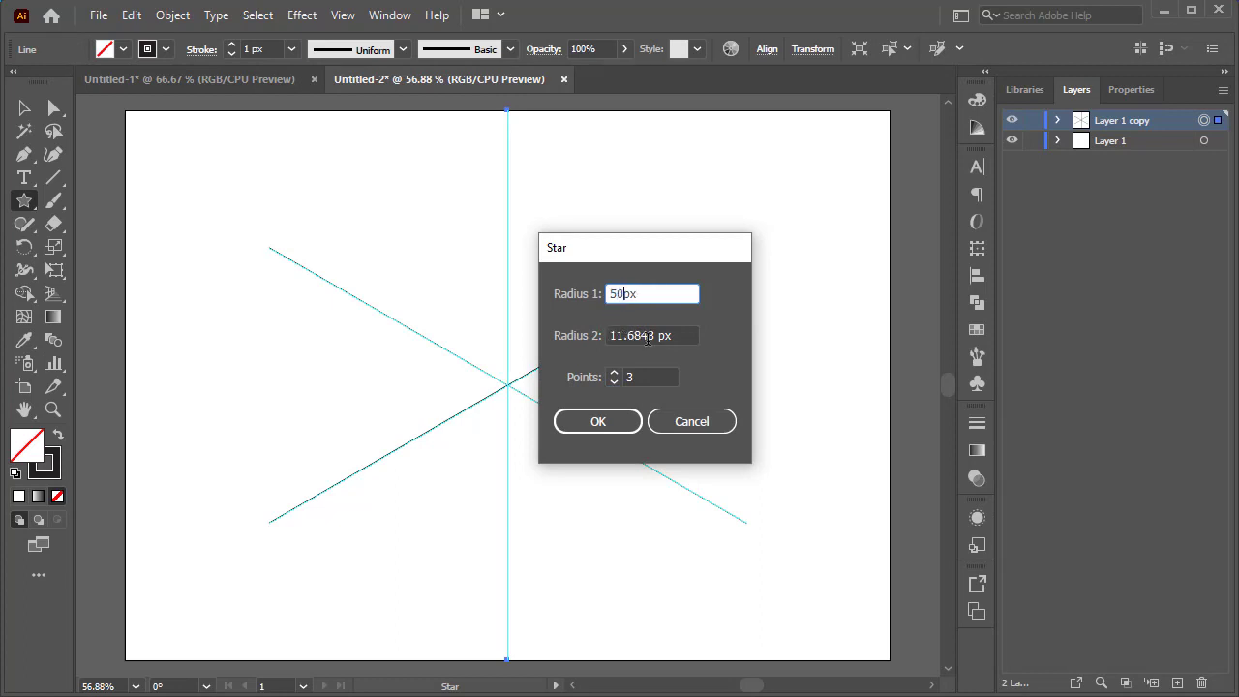
left_click(650, 336)
type("25")
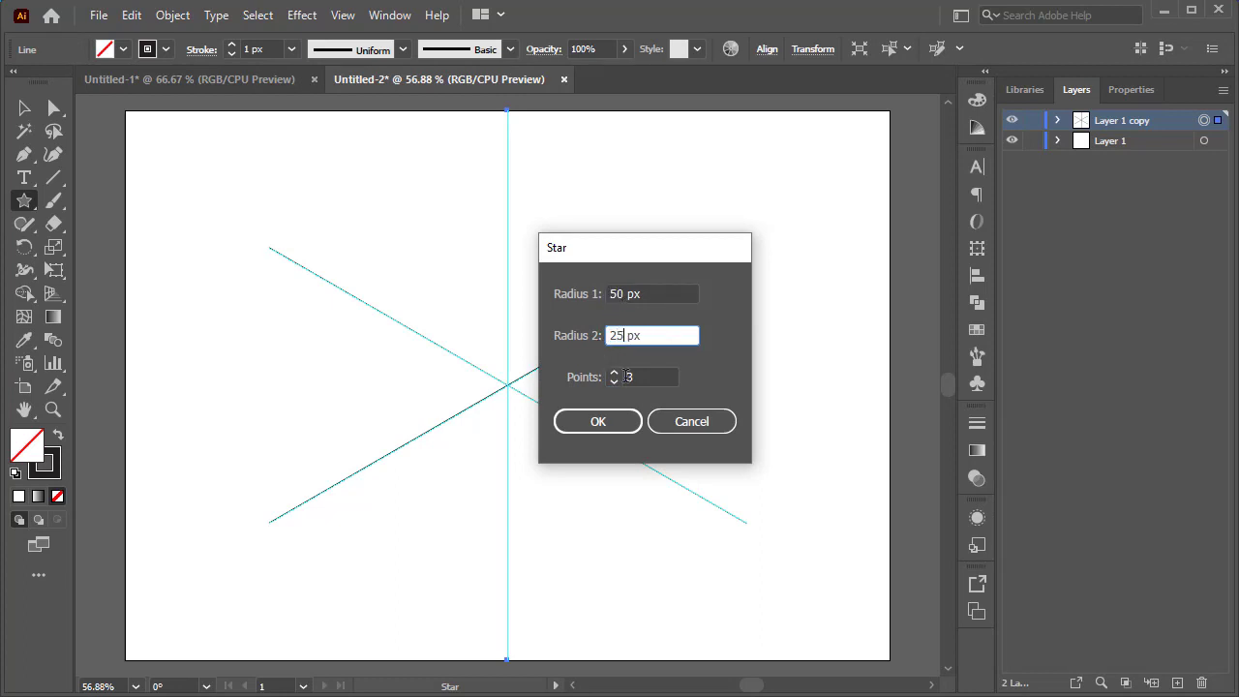
left_click(602, 422)
Move the triangle so a vertex sits on the guides' centre and scale it out to the guide lines.
left_click(24, 107)
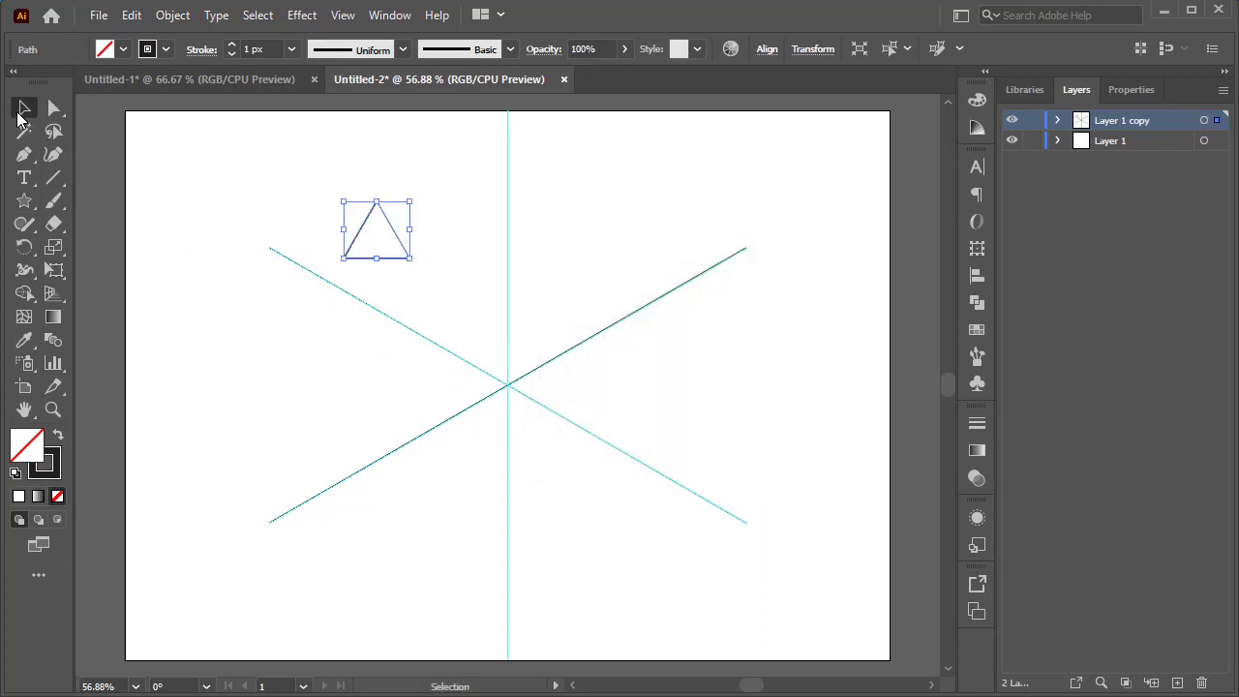
left_click_drag(418, 196, 546, 369)
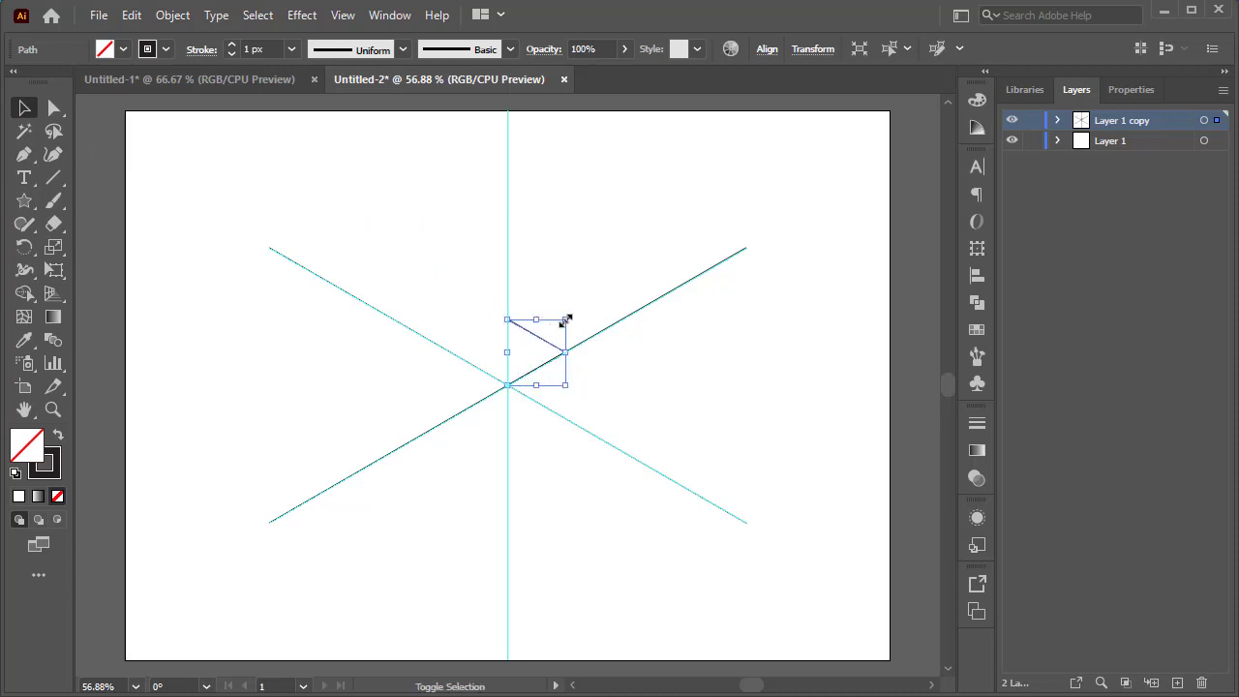
left_click_drag(566, 319, 777, 138)
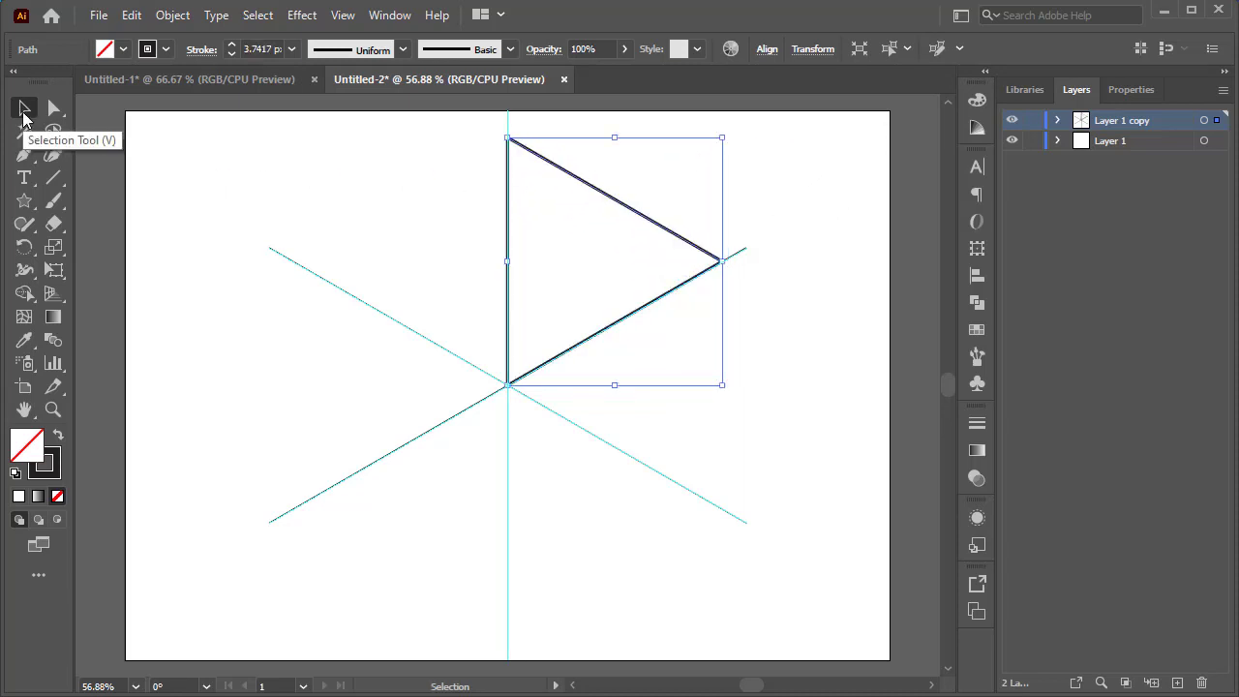
Set the triangle's stroke weight to 2 px.
left_click(232, 55)
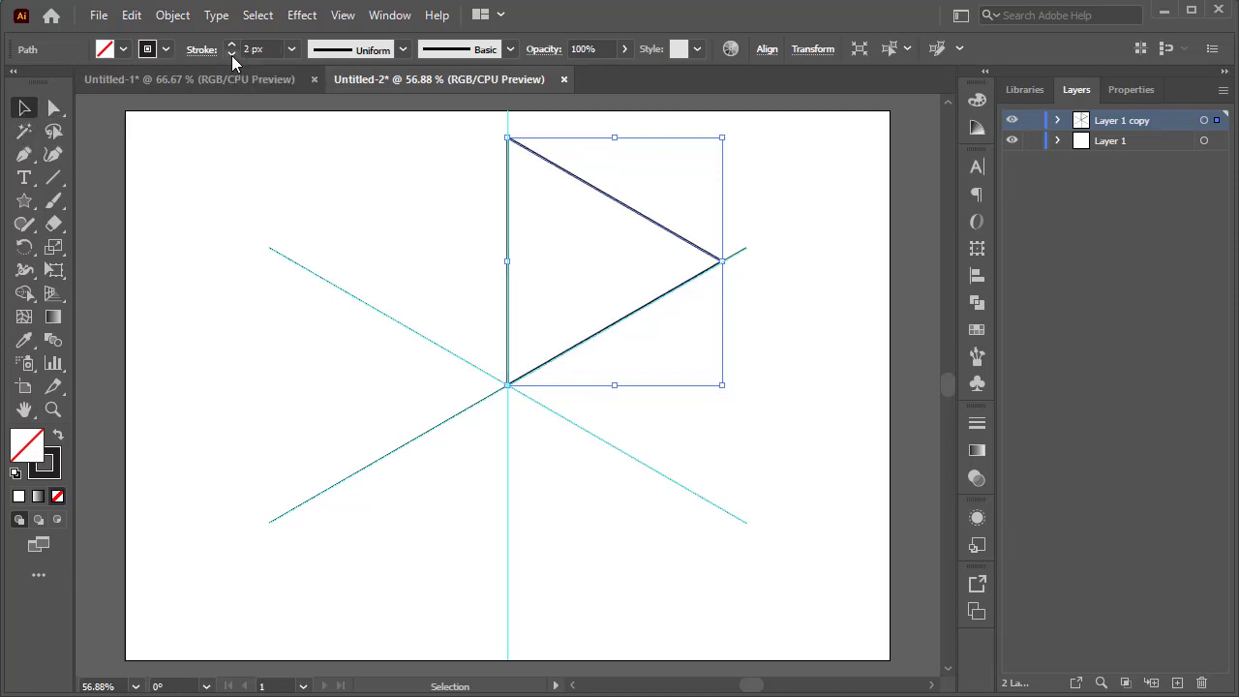
left_click(583, 203)
left_click_drag(593, 235, 563, 214)
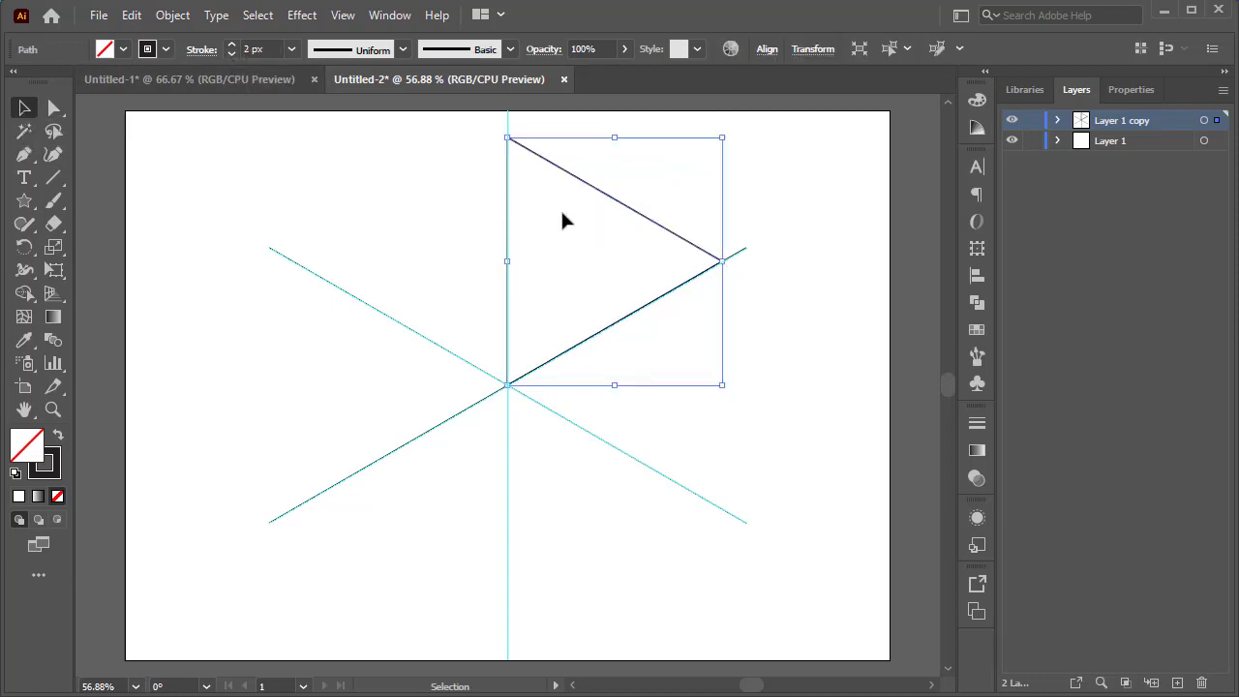
Target the Layer 1 copy layer and apply a Transform effect with Reflect X and 1 copy.
left_click(1203, 120)
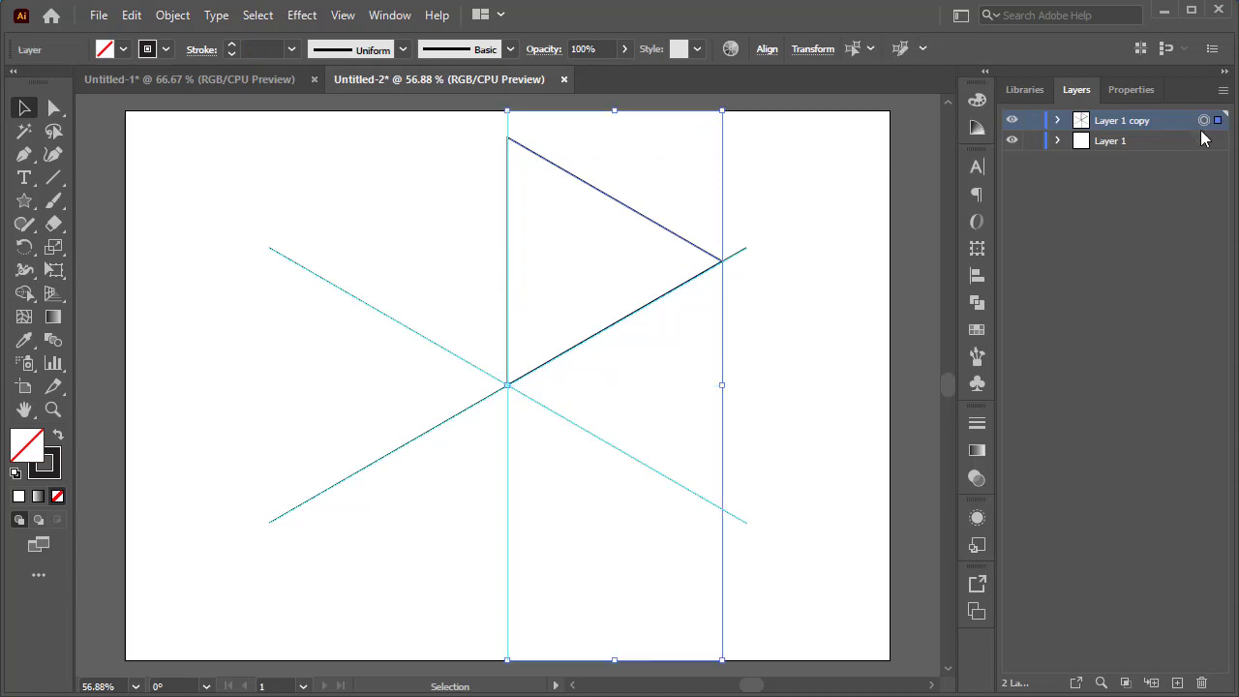
left_click(302, 15)
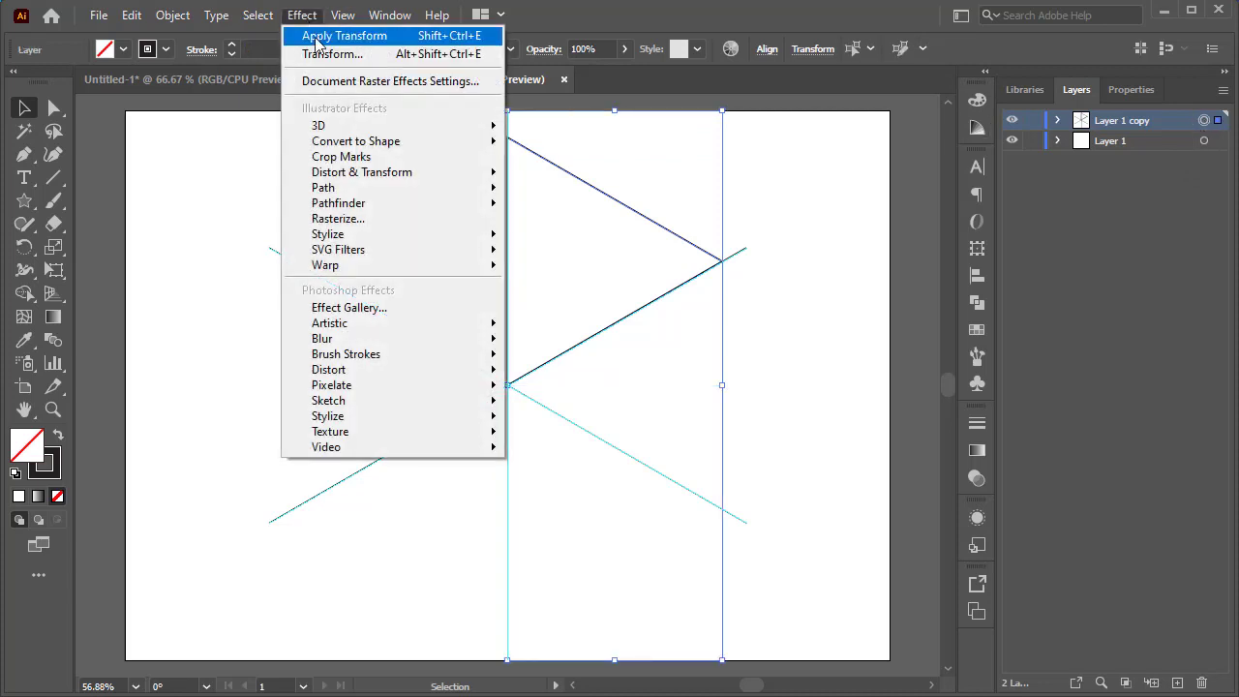
mouse_move(482, 183)
left_click(623, 241)
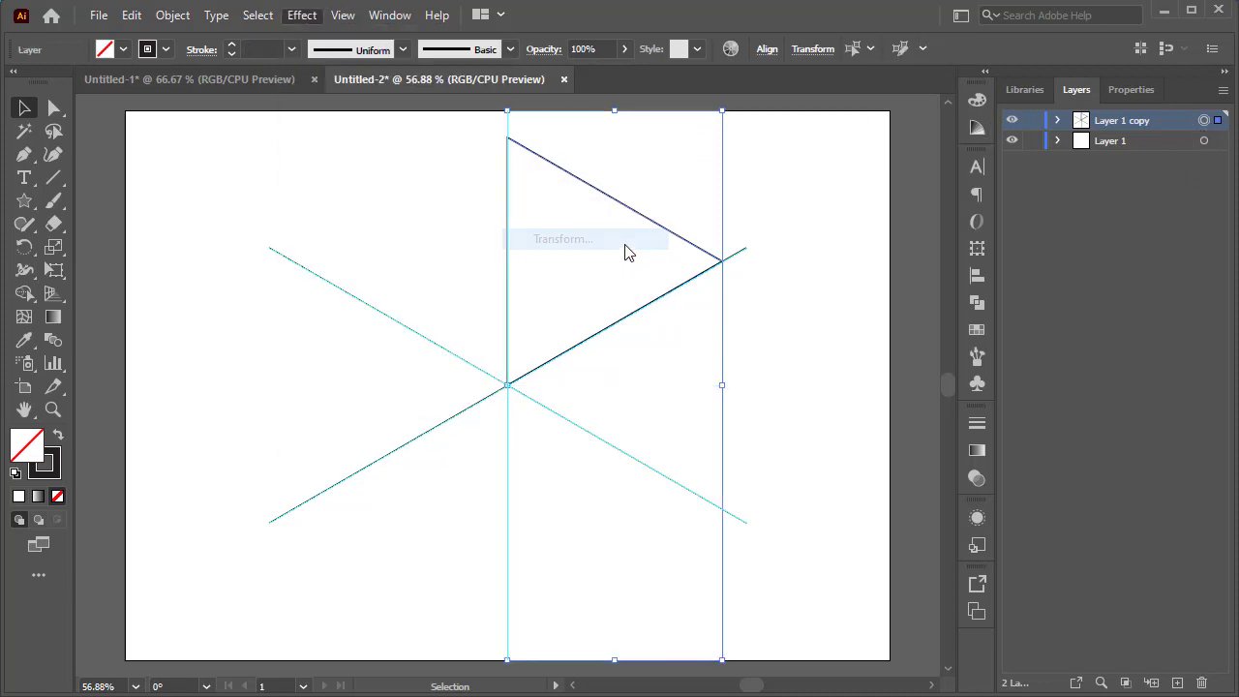
left_click(1086, 450)
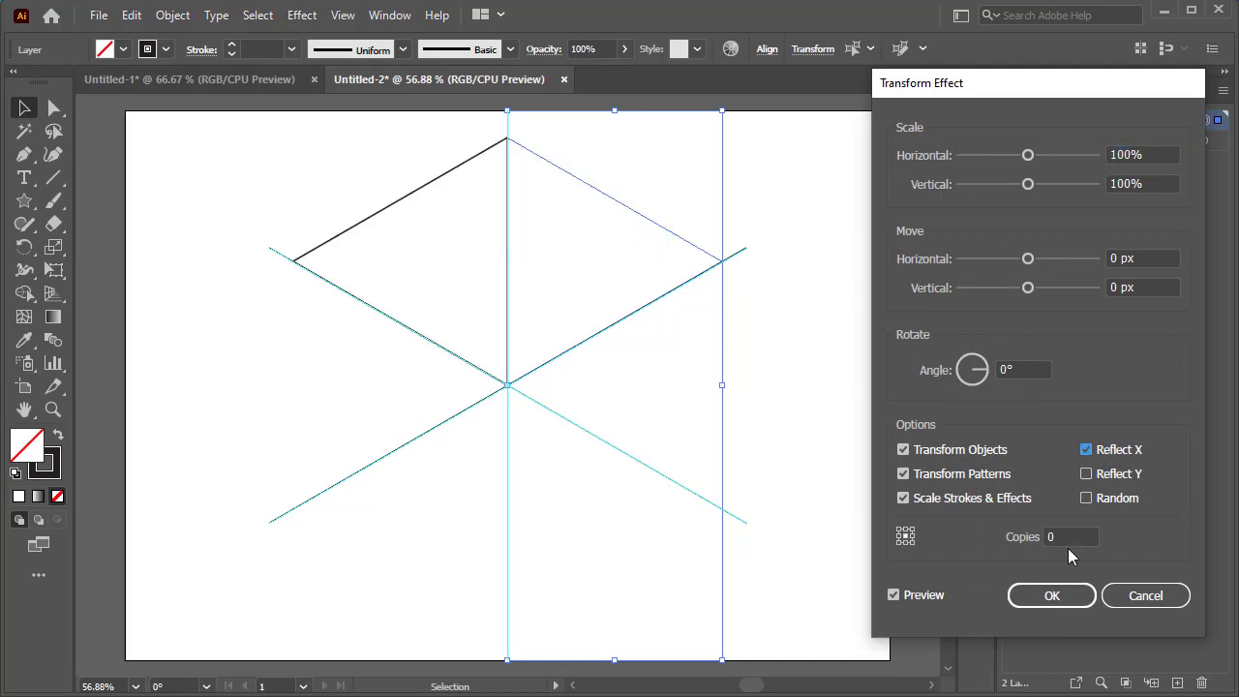
left_click(1044, 537)
type("1")
left_click(1061, 594)
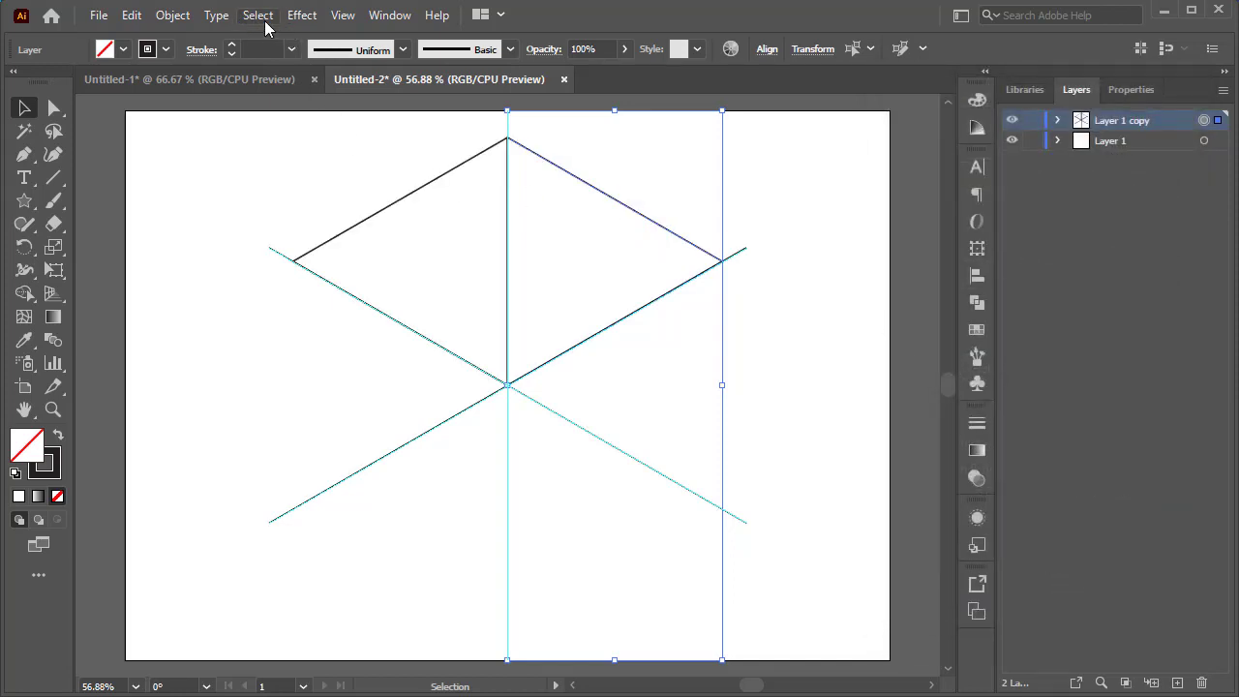
Apply a new Transform effect to the layer with a rotation angle of 360/3 and 2 copies.
left_click(299, 15)
mouse_move(474, 174)
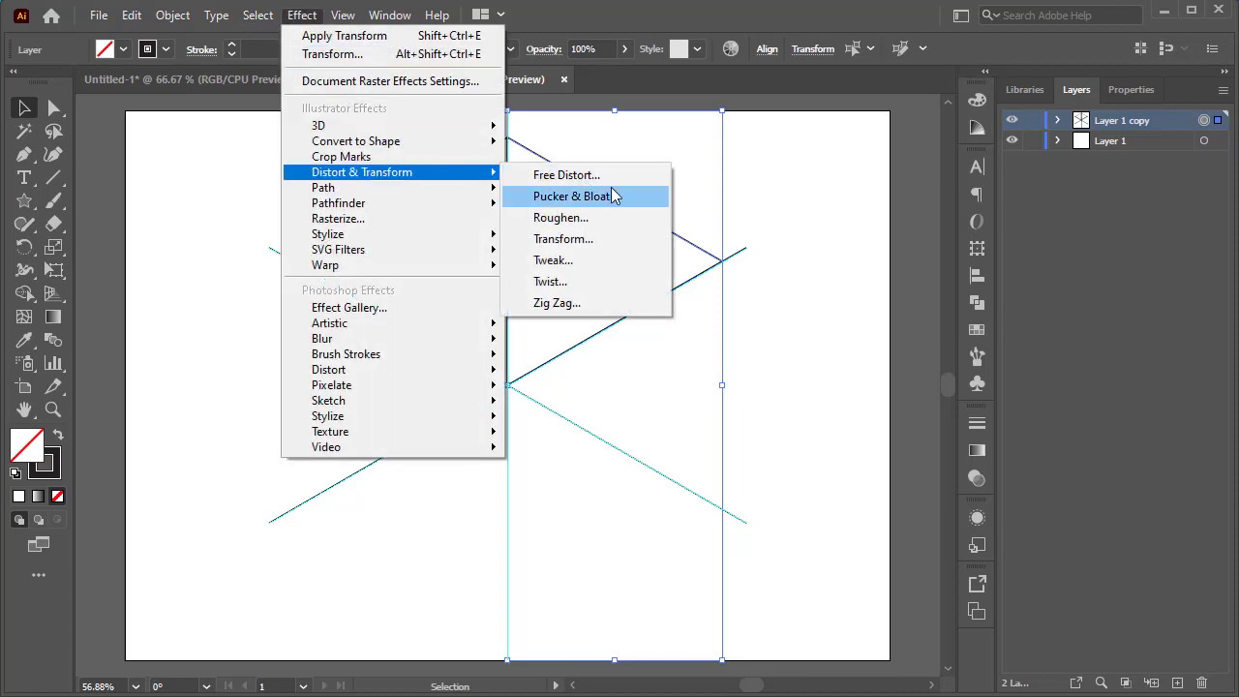
left_click(625, 239)
left_click(740, 399)
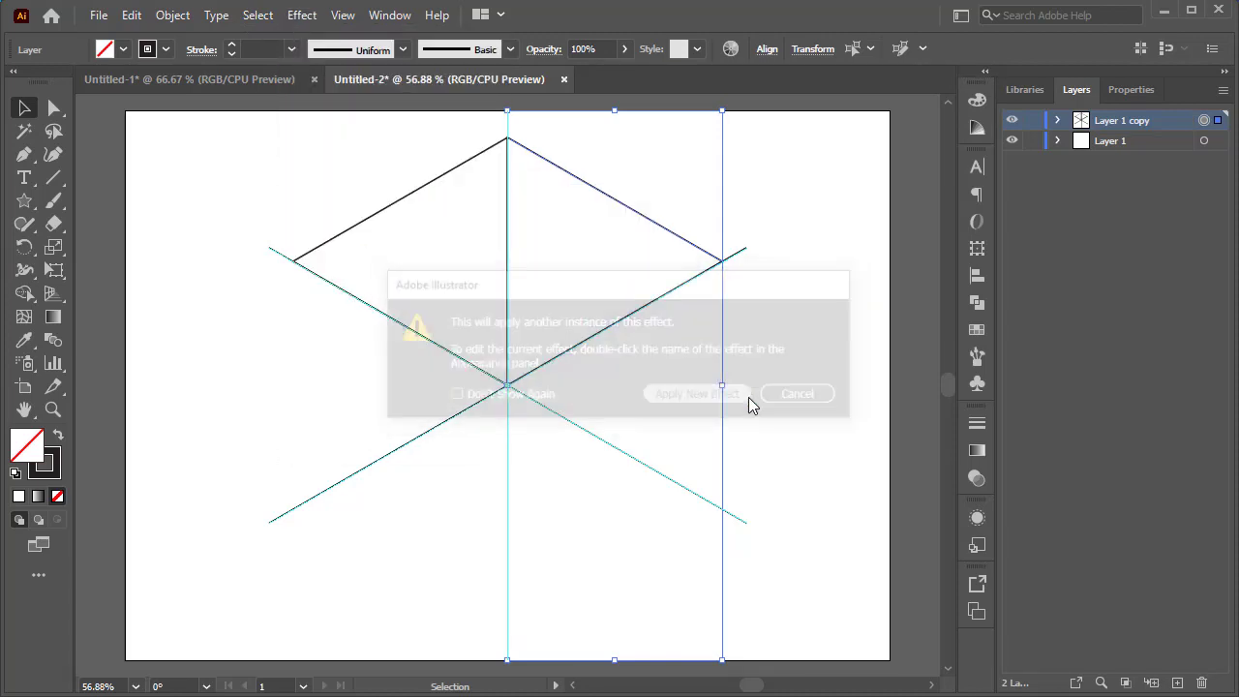
left_click(1026, 375)
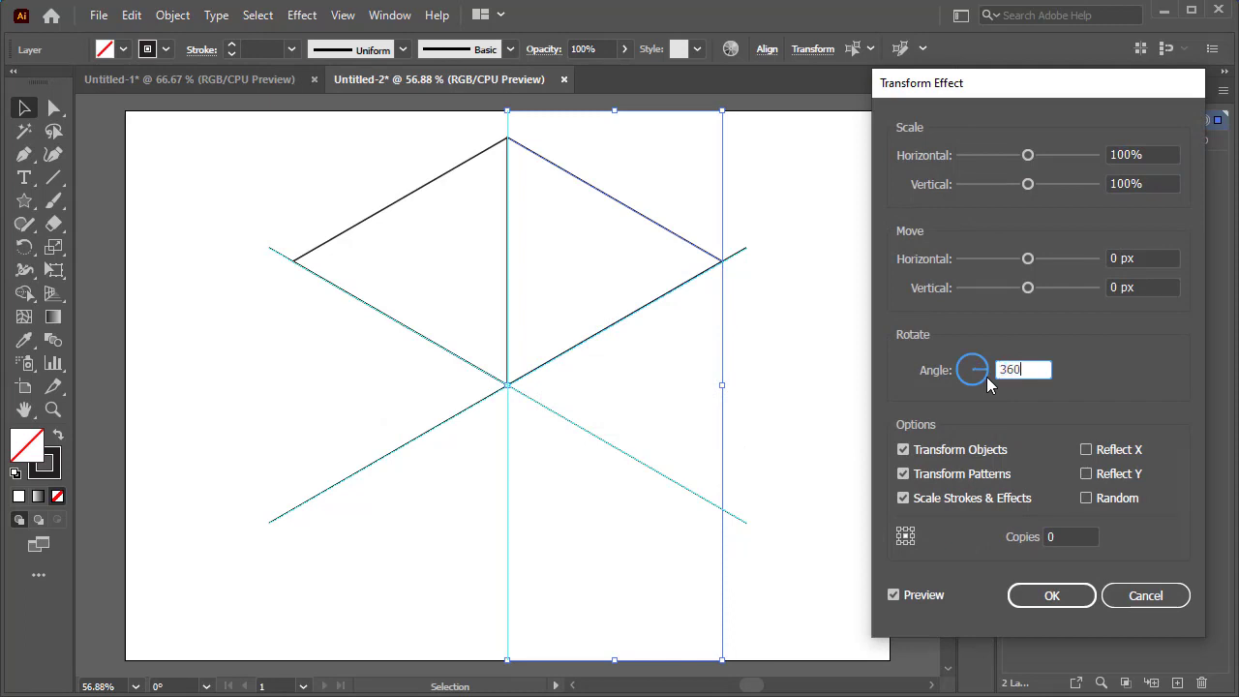
type("360/3")
key("Tab")
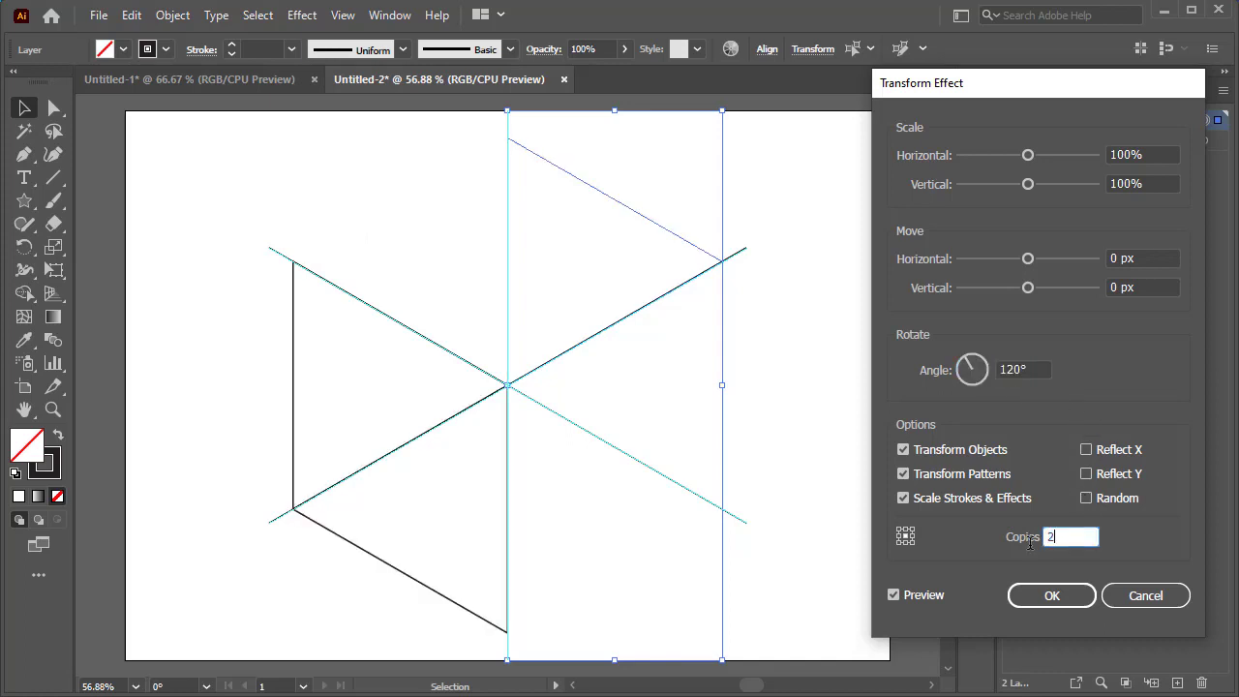
type("2")
left_click(1082, 595)
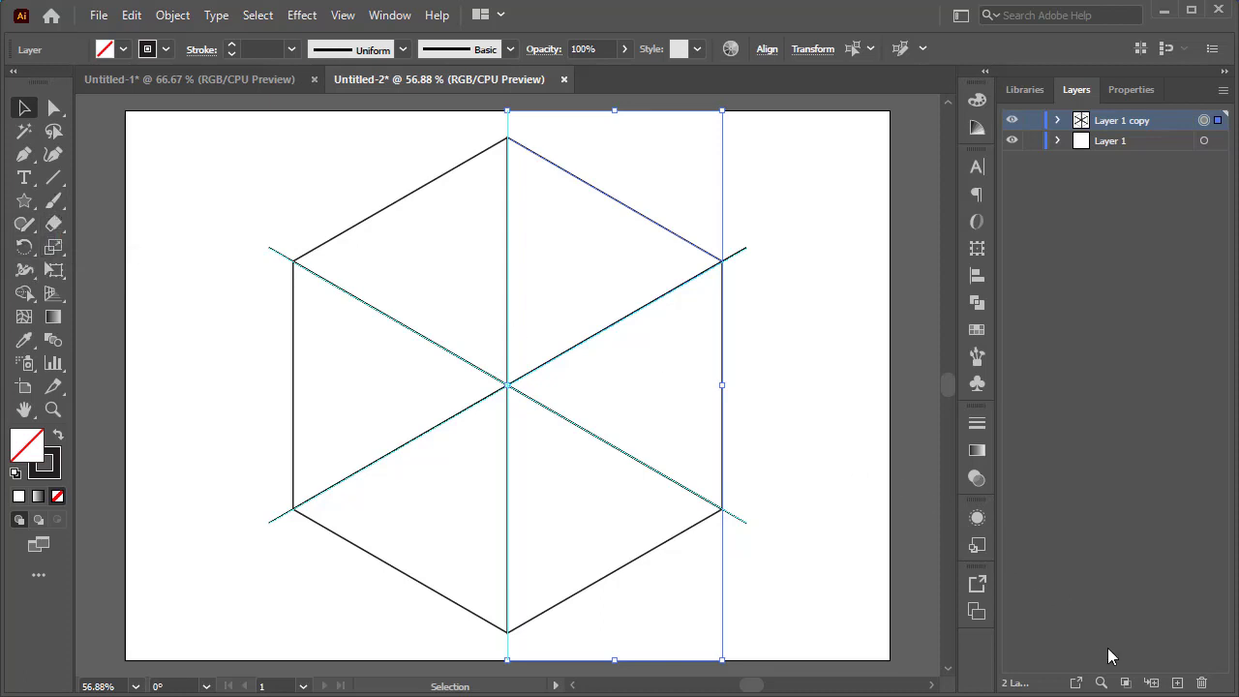
Make a clipping mask for the Layer 1 copy layer.
left_click(1126, 683)
Try brushing a curved stroke from the vertical guide toward the upper right with the Paintbrush, undoing each attempt.
left_click(53, 200)
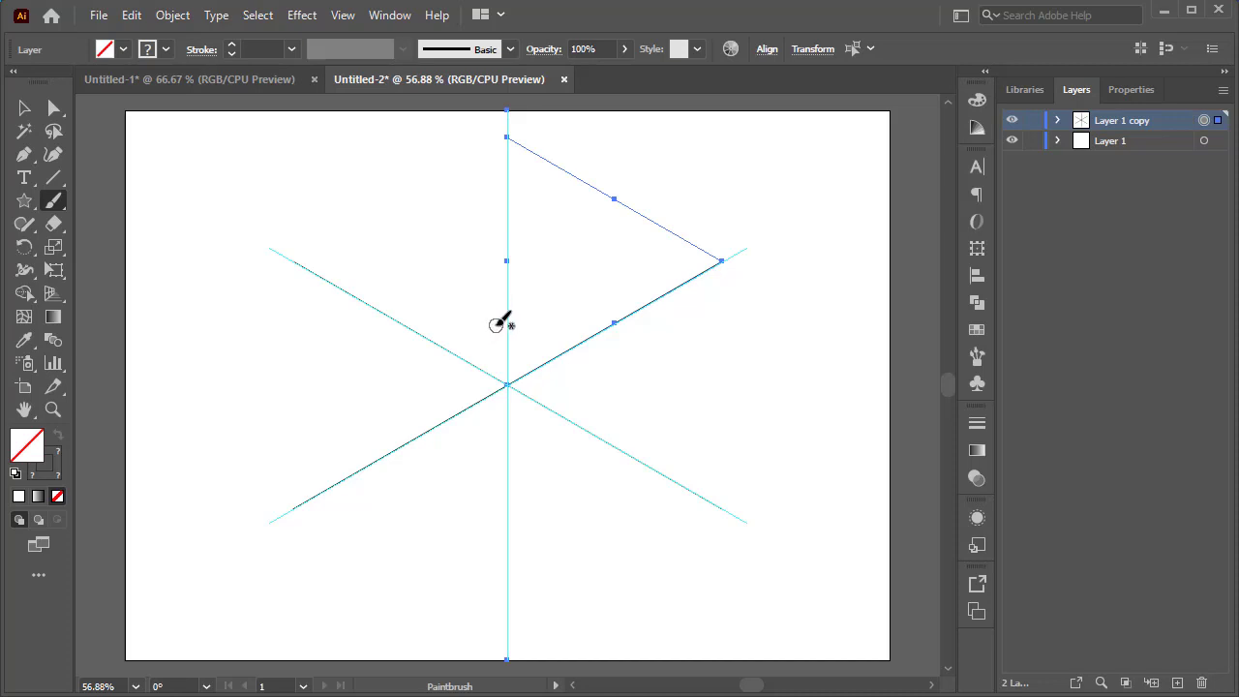
mouse_move(501, 352)
left_mouse_down()
mouse_move(526, 284)
mouse_move(618, 205)
left_mouse_up()
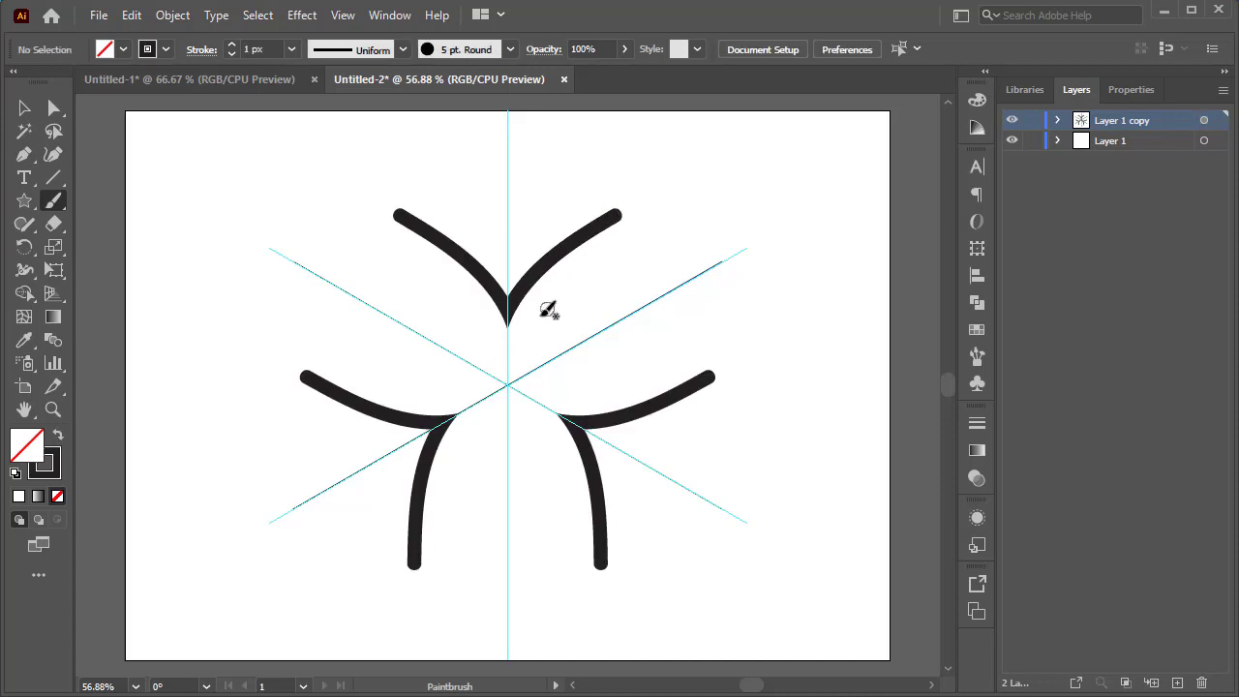
key("ctrl+z")
mouse_move(501, 339)
left_mouse_down()
mouse_move(549, 273)
mouse_move(639, 214)
left_mouse_up()
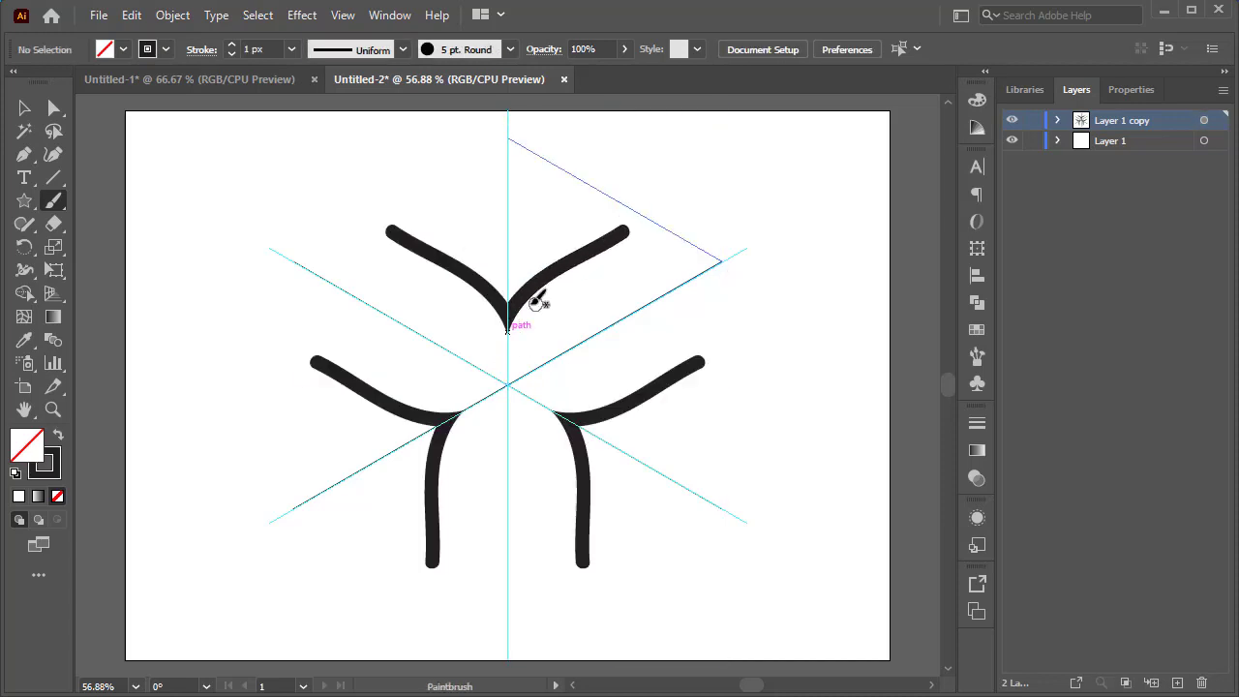
key("ctrl+z")
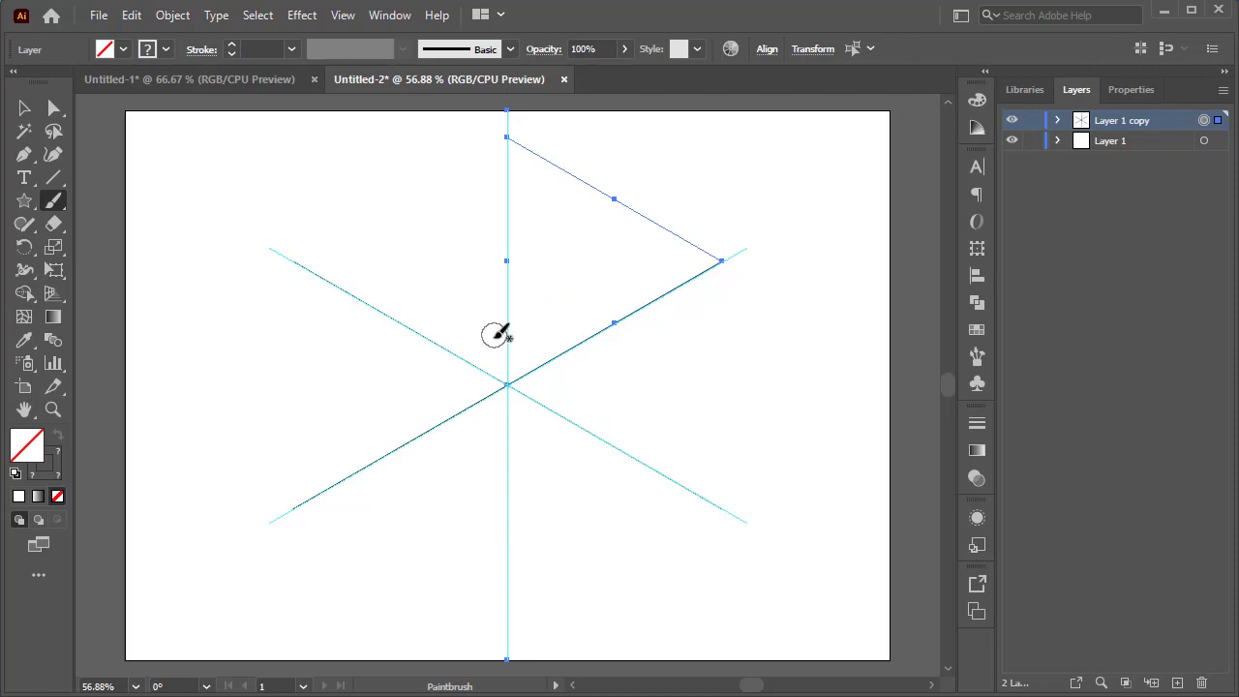
mouse_move(505, 339)
left_mouse_down()
mouse_move(521, 290)
mouse_move(639, 211)
left_mouse_up()
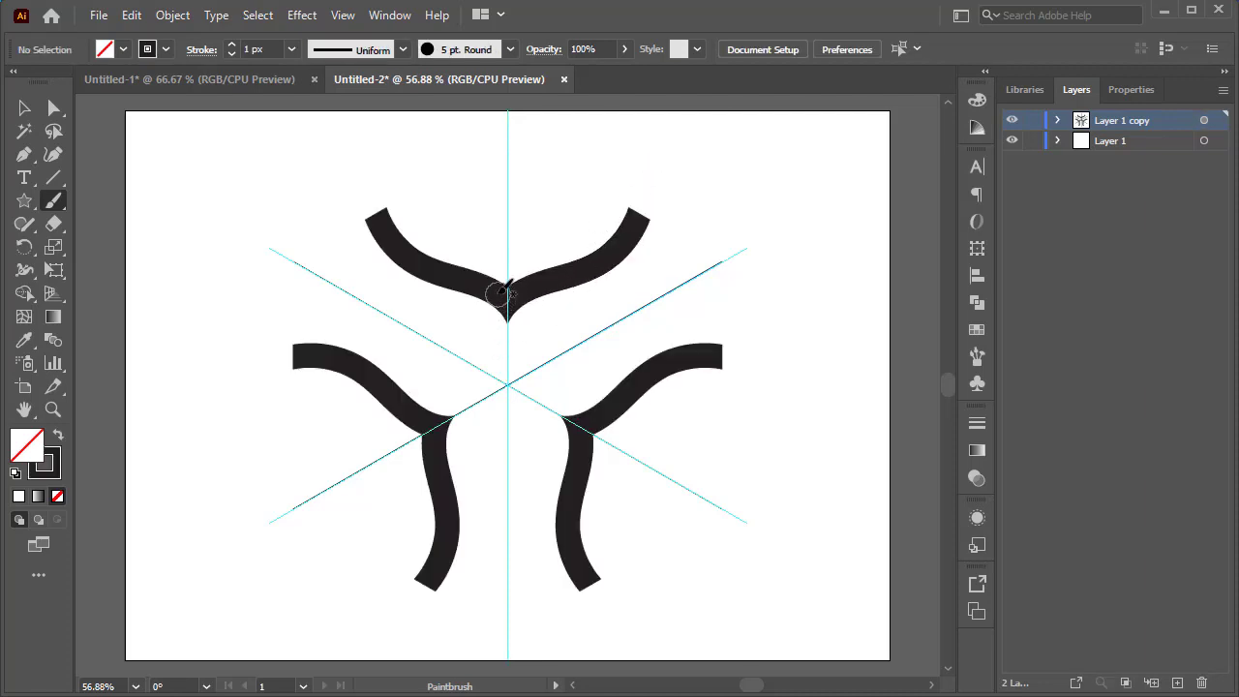
key("ctrl+z")
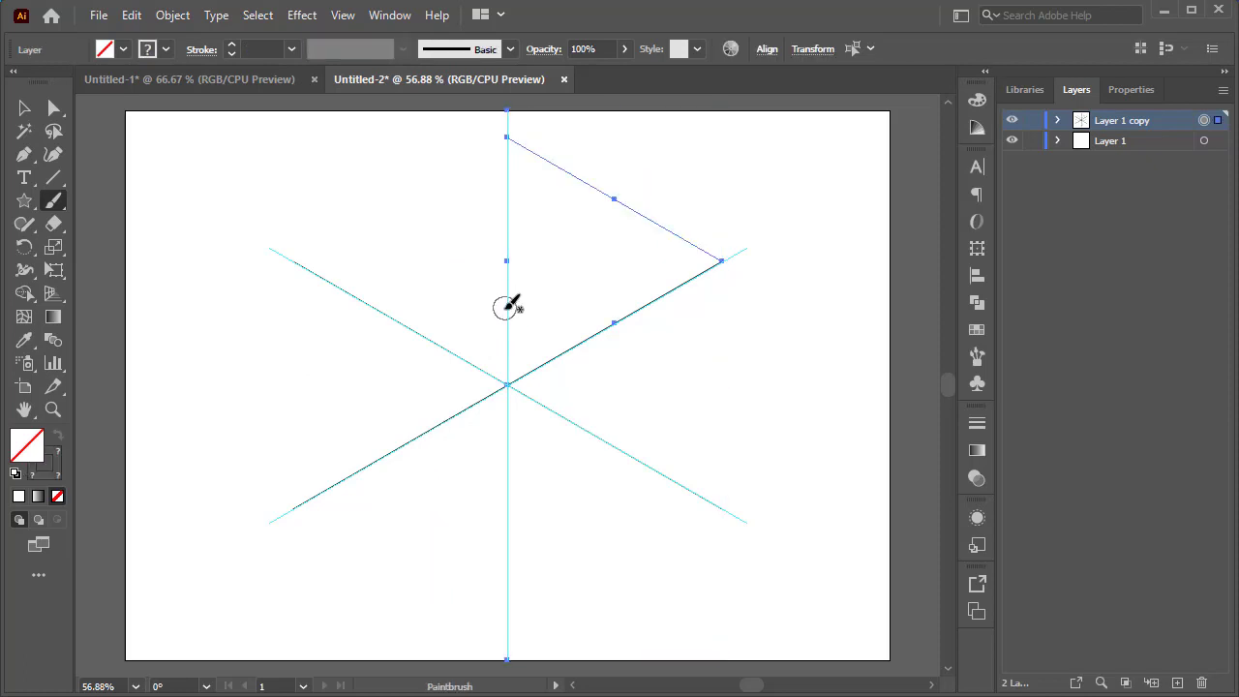
Paint three nested curved brush strokes along the vertical guide in the upper wedge.
mouse_move(493, 322)
left_mouse_down()
mouse_move(504, 292)
mouse_move(556, 270)
mouse_move(627, 205)
left_mouse_up()
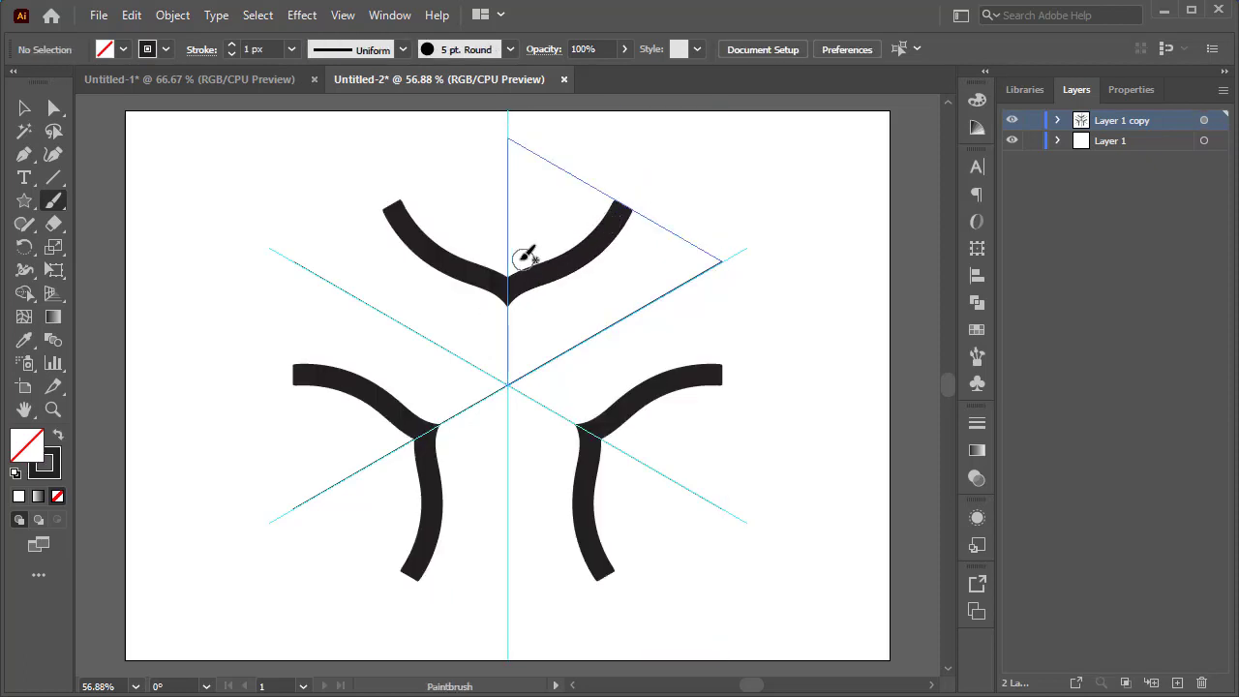
left_click_drag(492, 265, 587, 178)
mouse_move(507, 213)
left_mouse_down()
mouse_move(583, 178)
mouse_move(501, 199)
mouse_move(547, 136)
left_mouse_up()
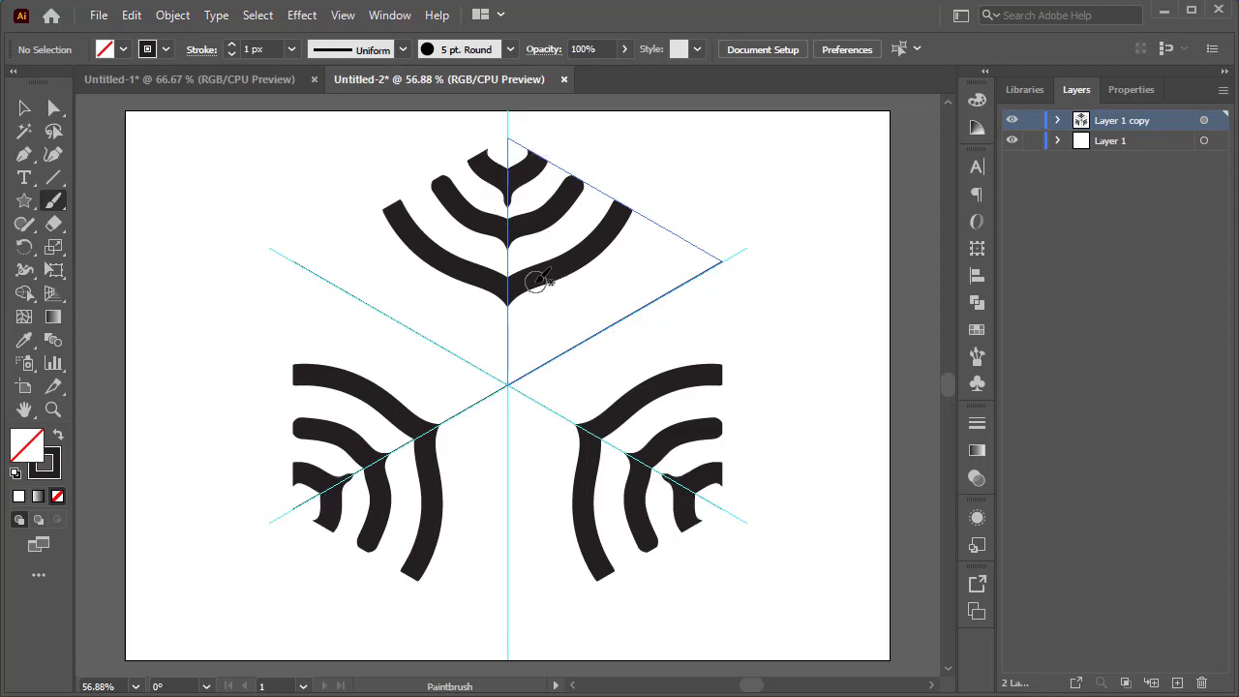
Try painting a connecting stroke across the upper-right wedge, undoing each attempt.
left_click_drag(535, 282, 656, 303)
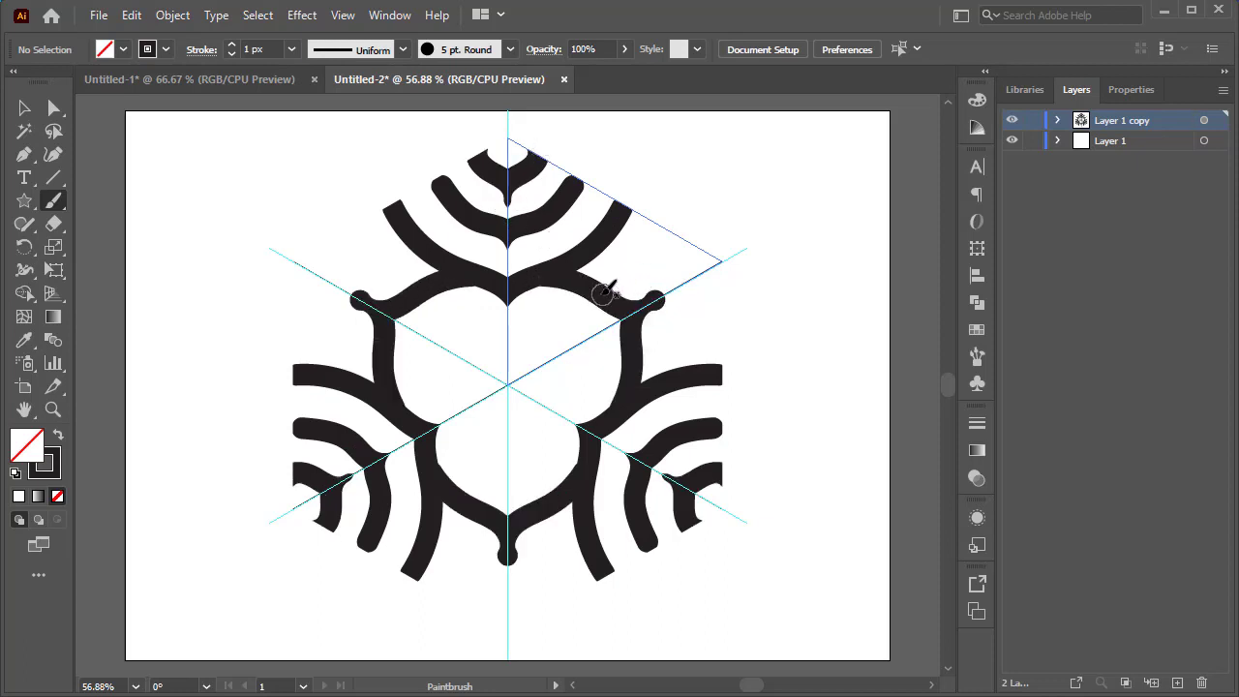
key("ctrl+z")
left_click_drag(535, 278, 666, 300)
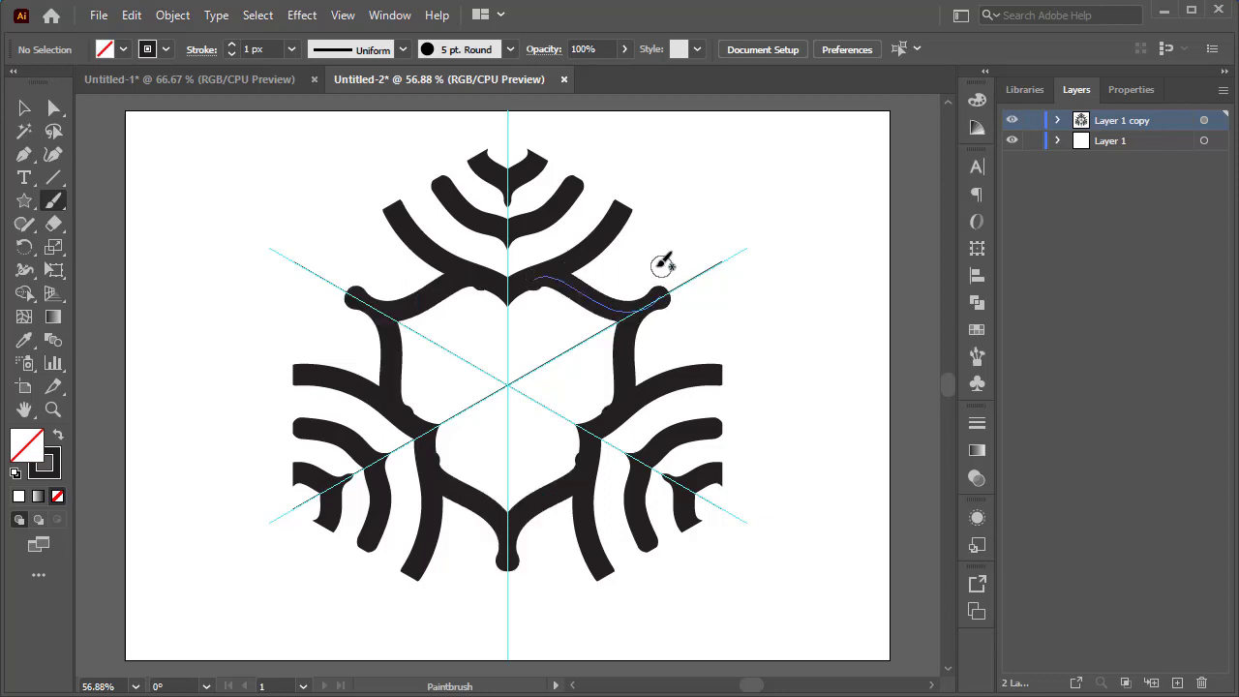
key("ctrl+z")
mouse_move(535, 279)
left_mouse_down()
mouse_move(653, 326)
mouse_move(722, 323)
left_mouse_up()
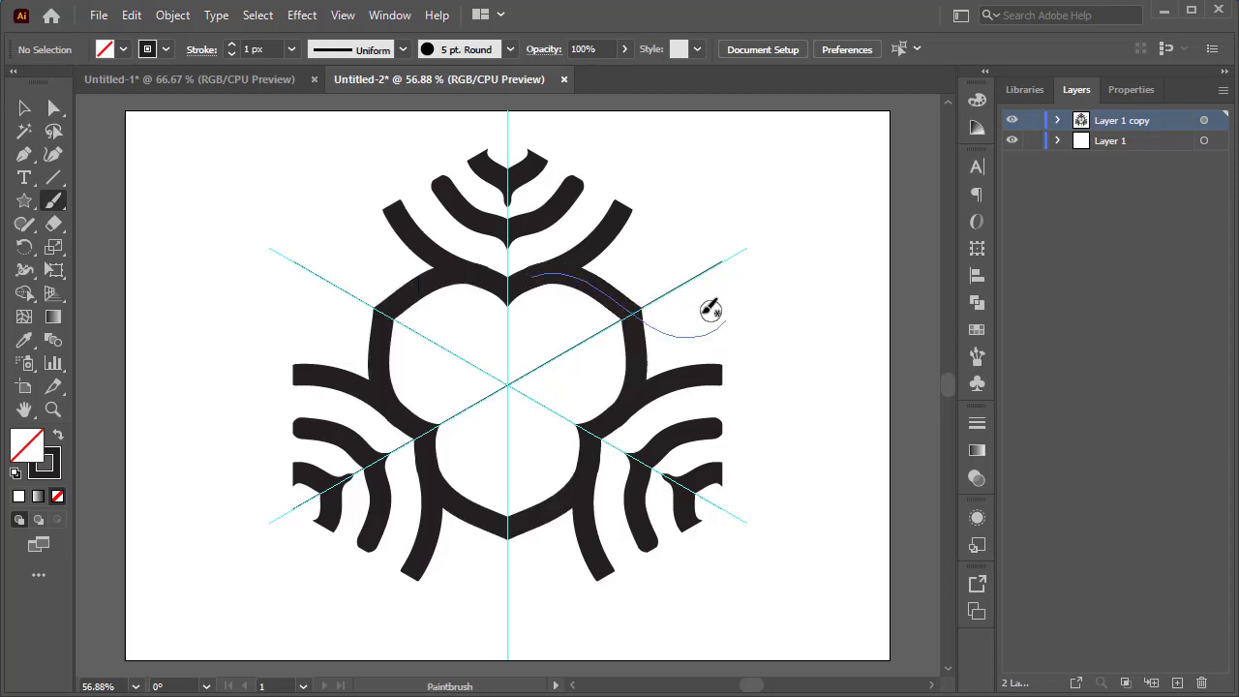
key("ctrl+z")
left_click_drag(538, 279, 707, 294)
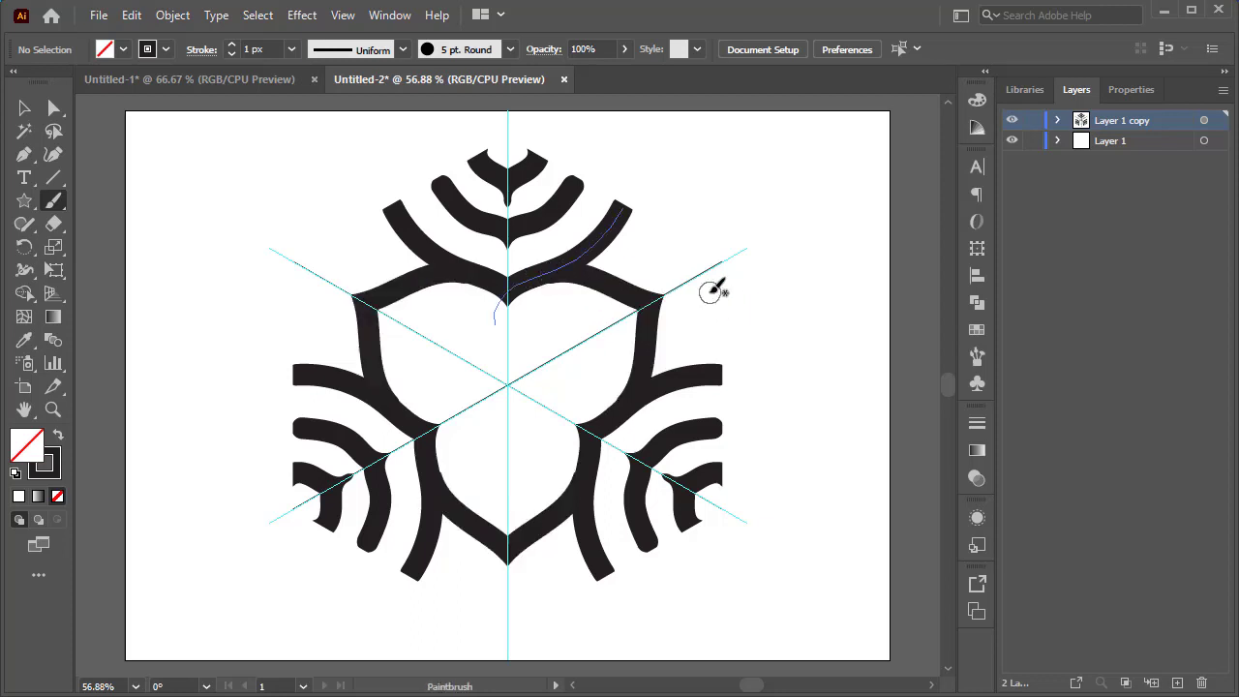
key("ctrl+z")
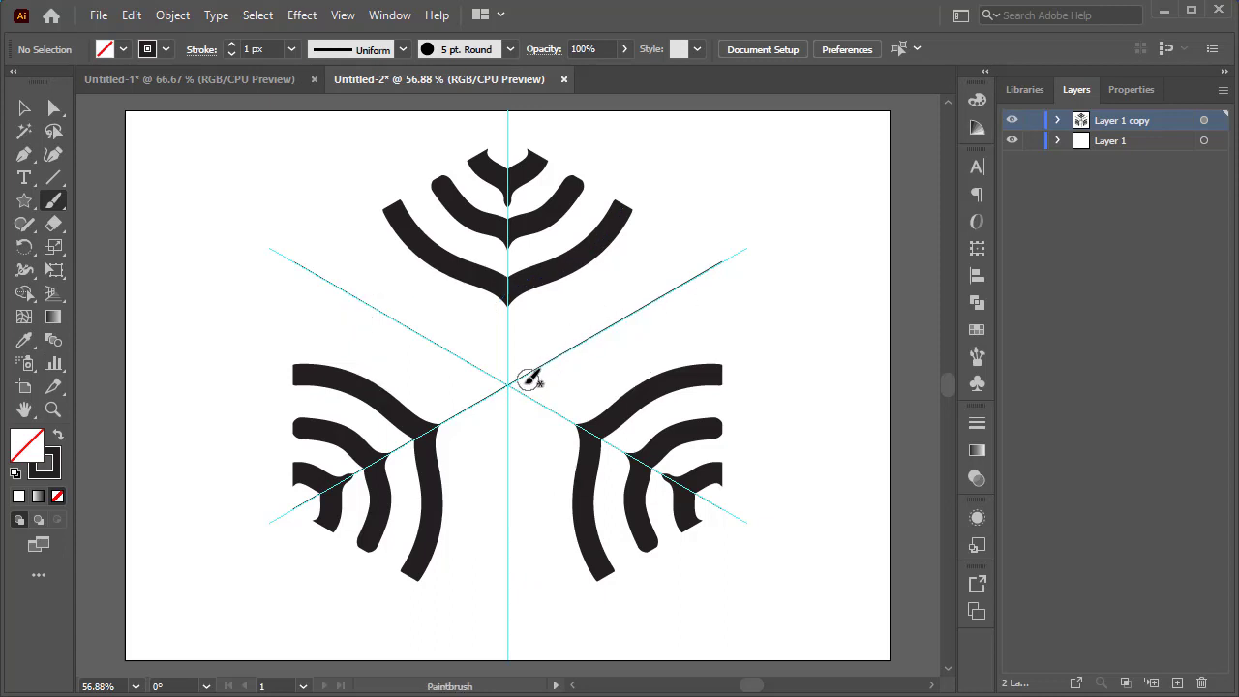
Paint strokes from the centre toward the upper right, then undo back to the empty grid.
mouse_move(511, 386)
left_mouse_down()
mouse_move(540, 315)
mouse_move(716, 289)
left_mouse_up()
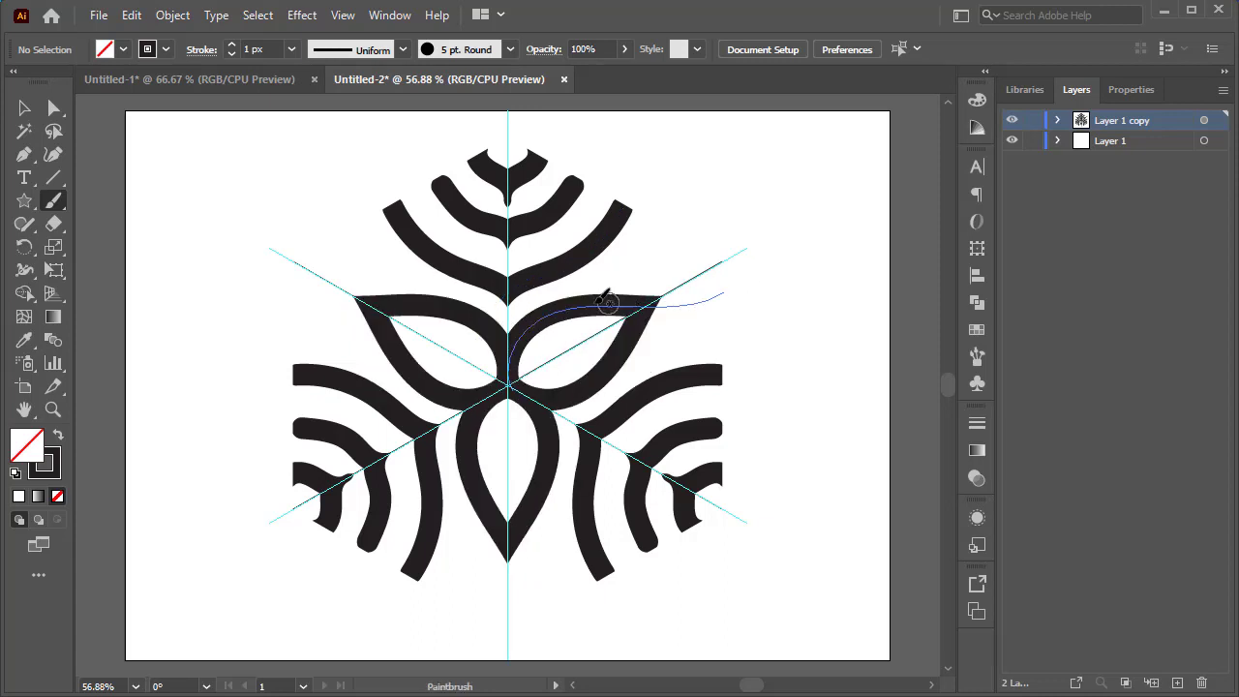
mouse_move(573, 298)
left_mouse_down()
mouse_move(629, 275)
mouse_move(733, 288)
left_mouse_up()
key("ctrl+z")
key("ctrl+z")
key("ctrl+z")
key("ctrl+z")
key("ctrl+z")
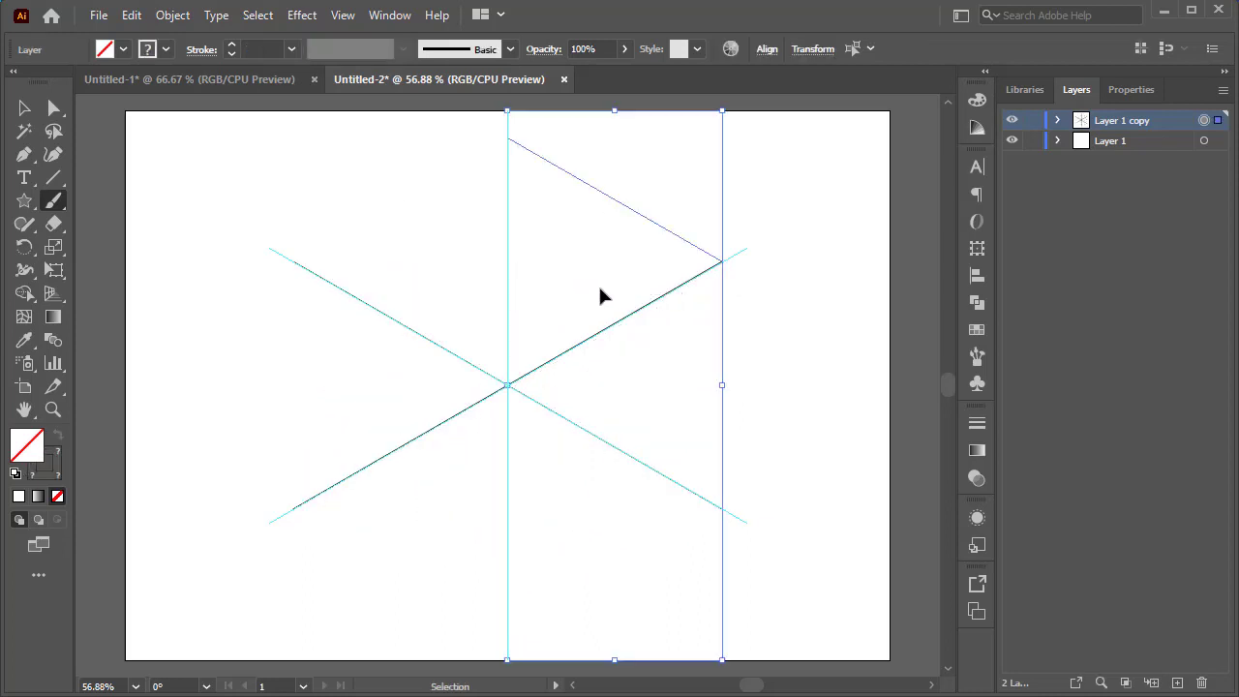
Brush two curved strokes rising from the centre along the vertical guide toward the upper right.
mouse_move(510, 381)
left_mouse_down()
mouse_move(505, 339)
mouse_move(584, 246)
mouse_move(629, 222)
left_mouse_up()
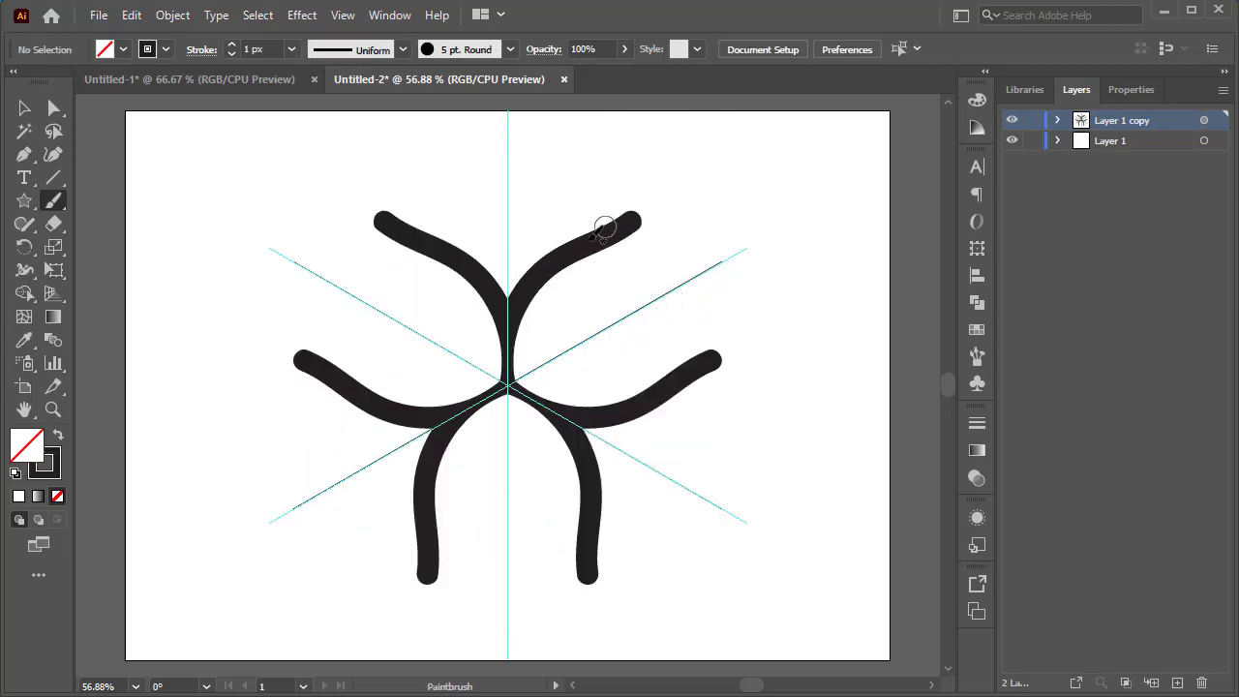
mouse_move(506, 298)
left_mouse_down()
mouse_move(514, 268)
mouse_move(585, 184)
left_mouse_up()
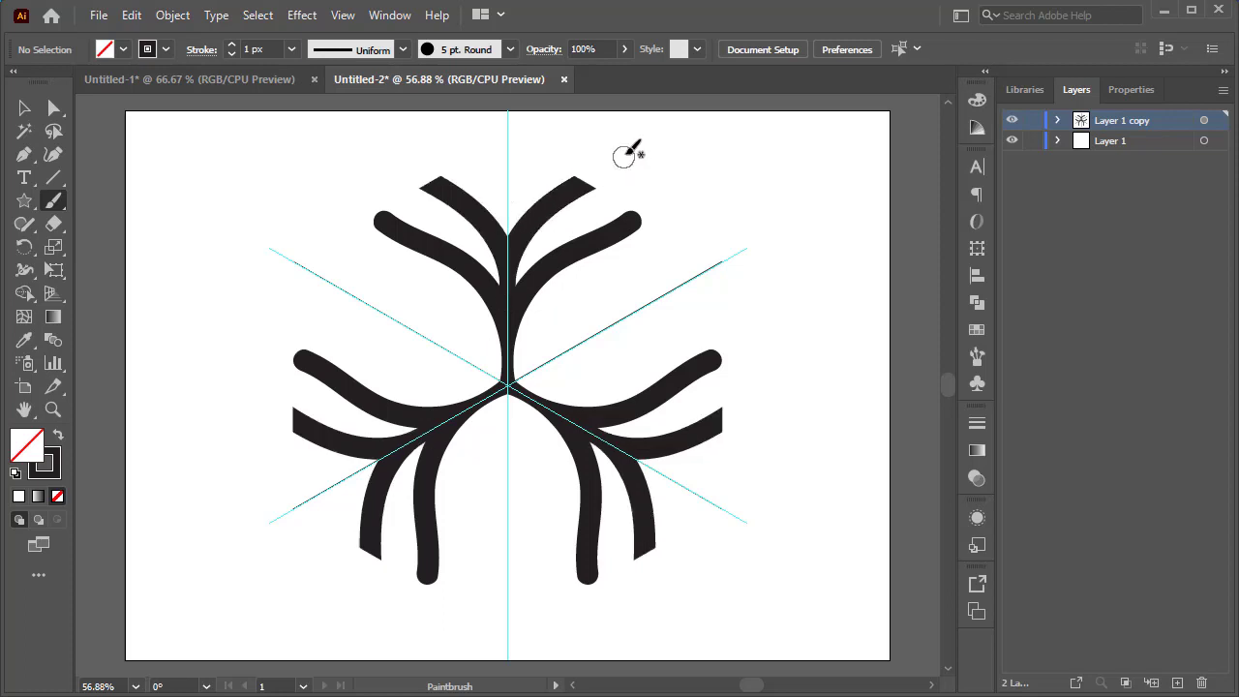
Brush a short curved stroke near the top of the vertical guide, retrying until it fits.
mouse_move(508, 229)
left_mouse_down()
mouse_move(521, 156)
mouse_move(593, 104)
left_mouse_up()
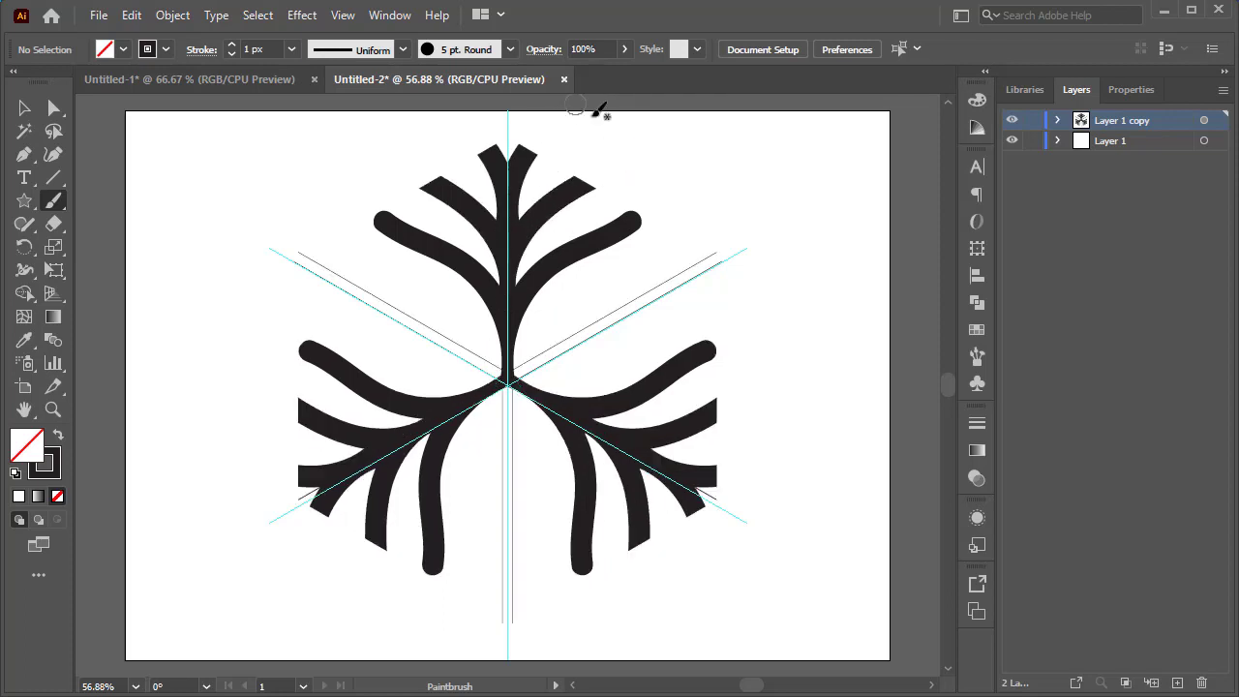
key("ctrl+z")
mouse_move(535, 241)
left_mouse_down()
mouse_move(506, 216)
mouse_move(603, 97)
left_mouse_up()
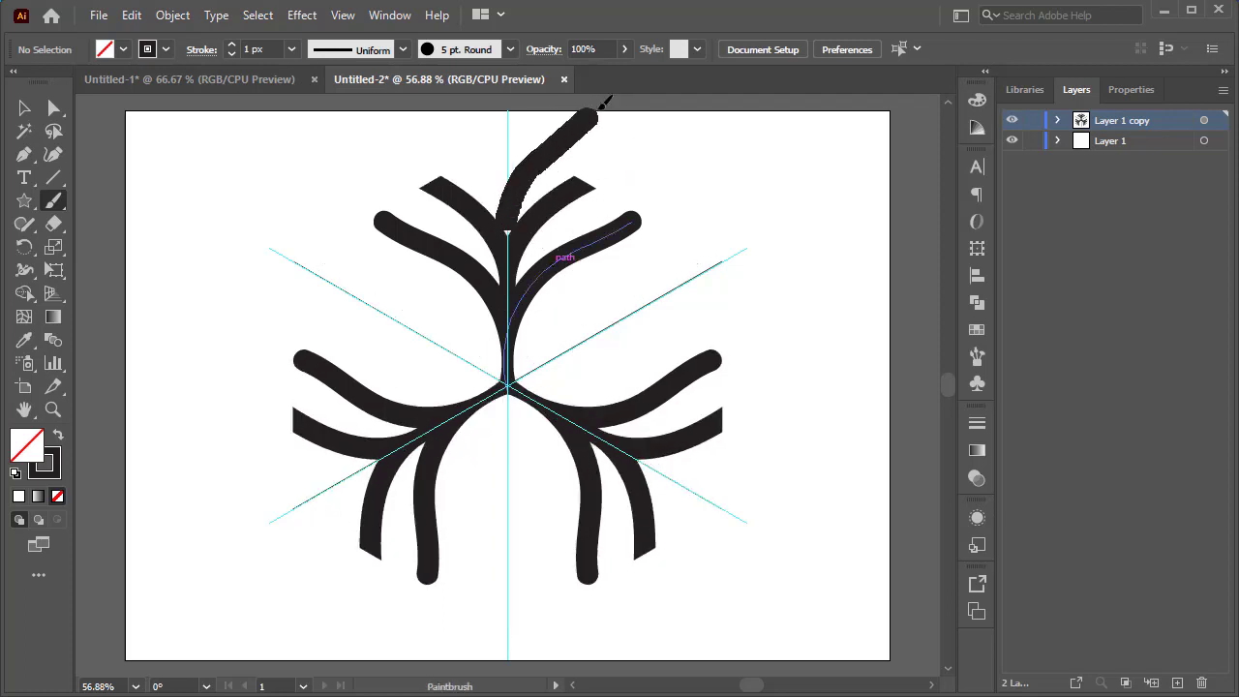
key("ctrl+z")
left_click_drag(526, 207, 608, 97)
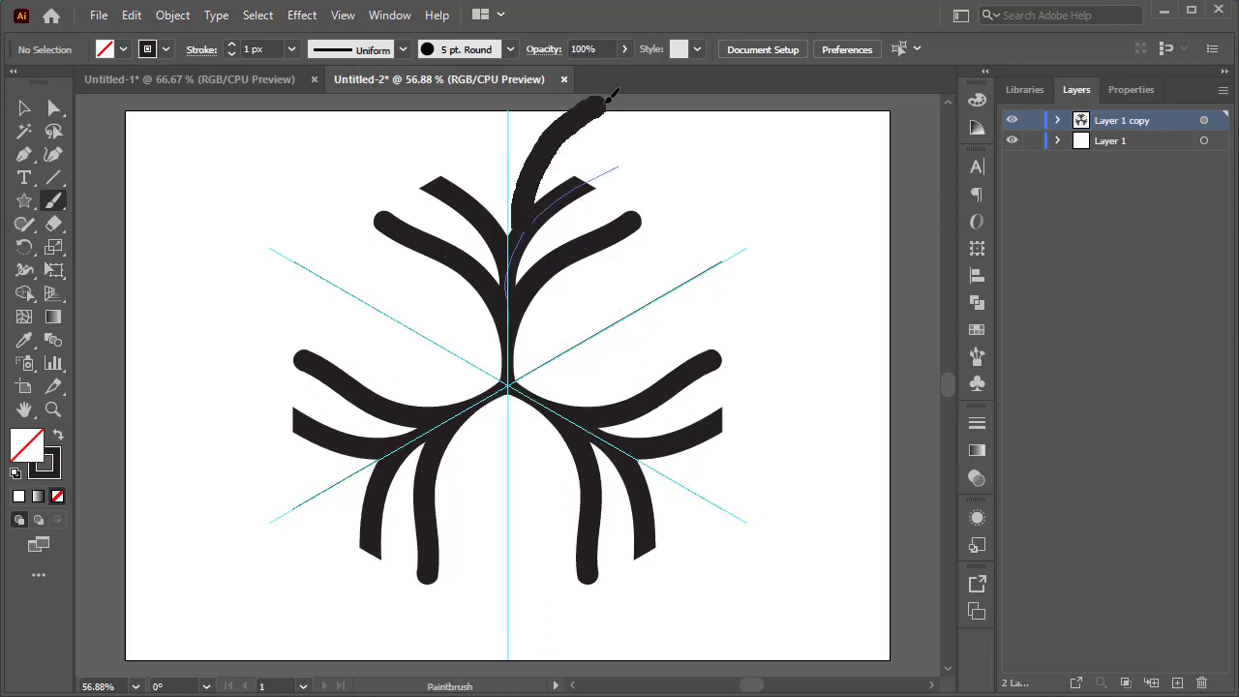
key("ctrl+z")
mouse_move(513, 206)
left_mouse_down()
mouse_move(503, 199)
mouse_move(605, 128)
left_mouse_up()
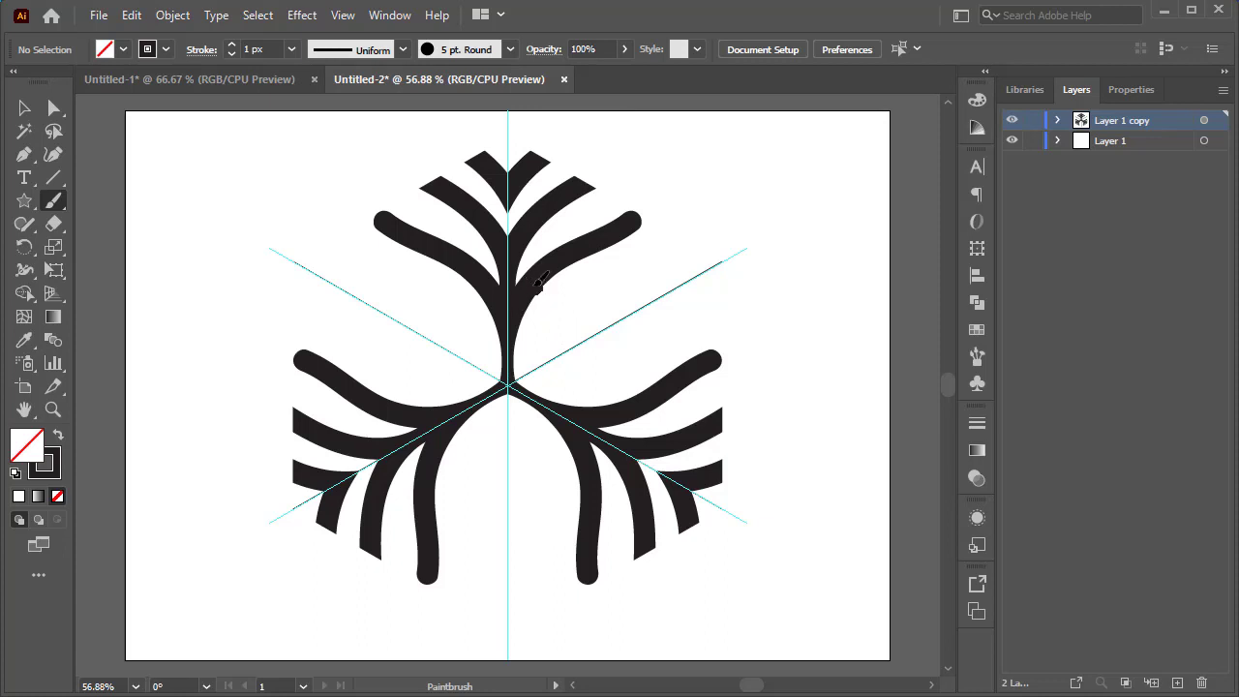
Brush a connecting curve across the upper-right wedge between the existing strokes.
mouse_move(530, 282)
left_mouse_down()
mouse_move(565, 282)
mouse_move(607, 309)
mouse_move(653, 280)
left_mouse_up()
key("ctrl+z")
mouse_move(535, 276)
left_mouse_down()
mouse_move(659, 319)
mouse_move(701, 287)
mouse_move(701, 317)
left_mouse_up()
key("ctrl+z")
mouse_move(550, 279)
left_mouse_down()
mouse_move(594, 305)
mouse_move(667, 290)
left_mouse_up()
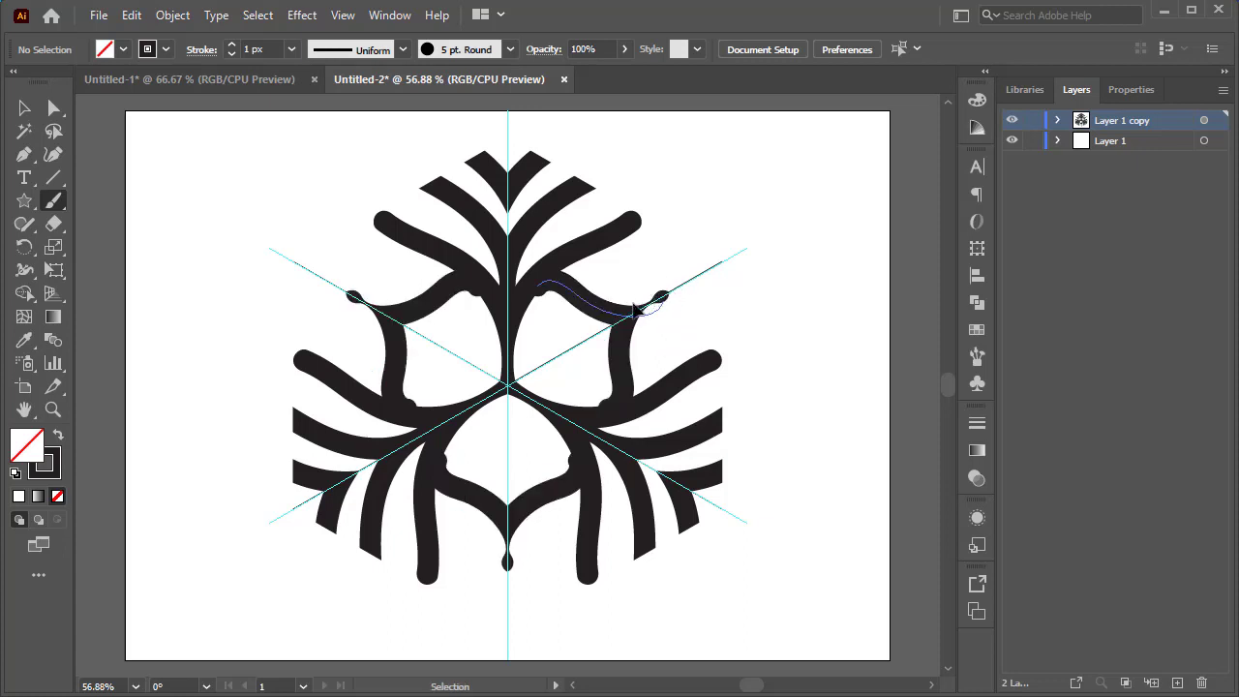
key("ctrl+z")
mouse_move(546, 274)
left_mouse_down()
mouse_move(604, 274)
mouse_move(640, 302)
left_mouse_up()
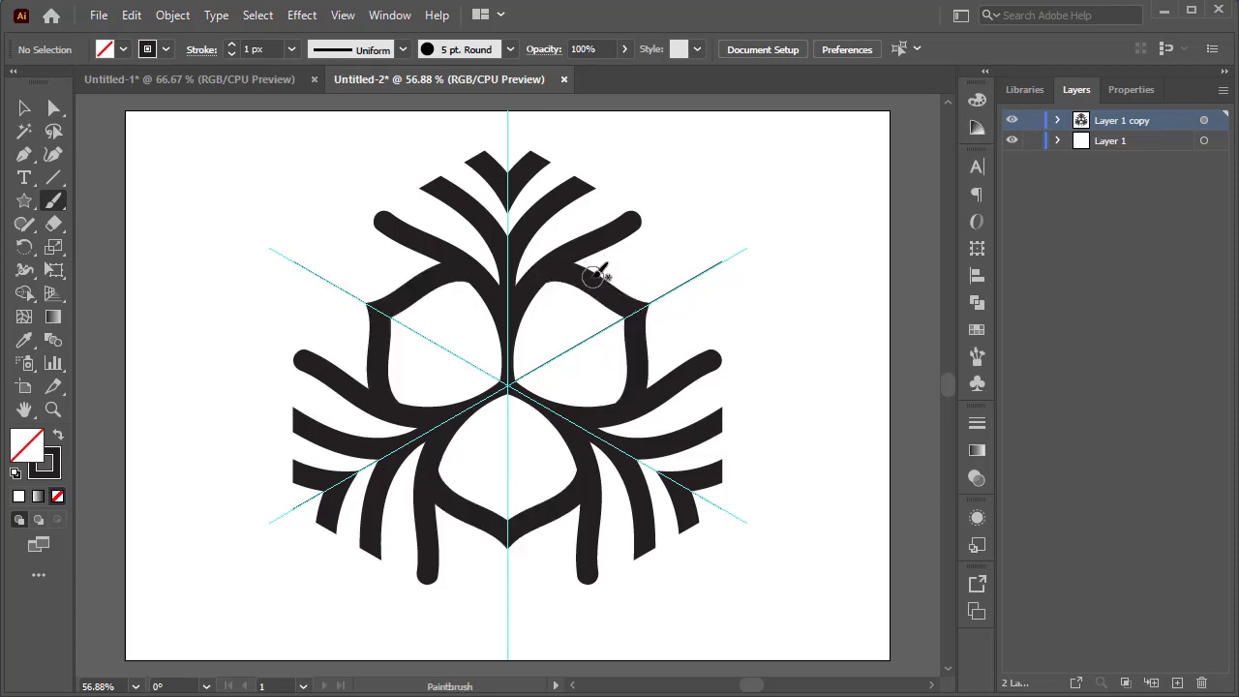
Brush another connecting curve from the inner stroke out to the upper-right guide line.
mouse_move(590, 250)
left_mouse_down()
mouse_move(666, 278)
mouse_move(745, 255)
left_mouse_up()
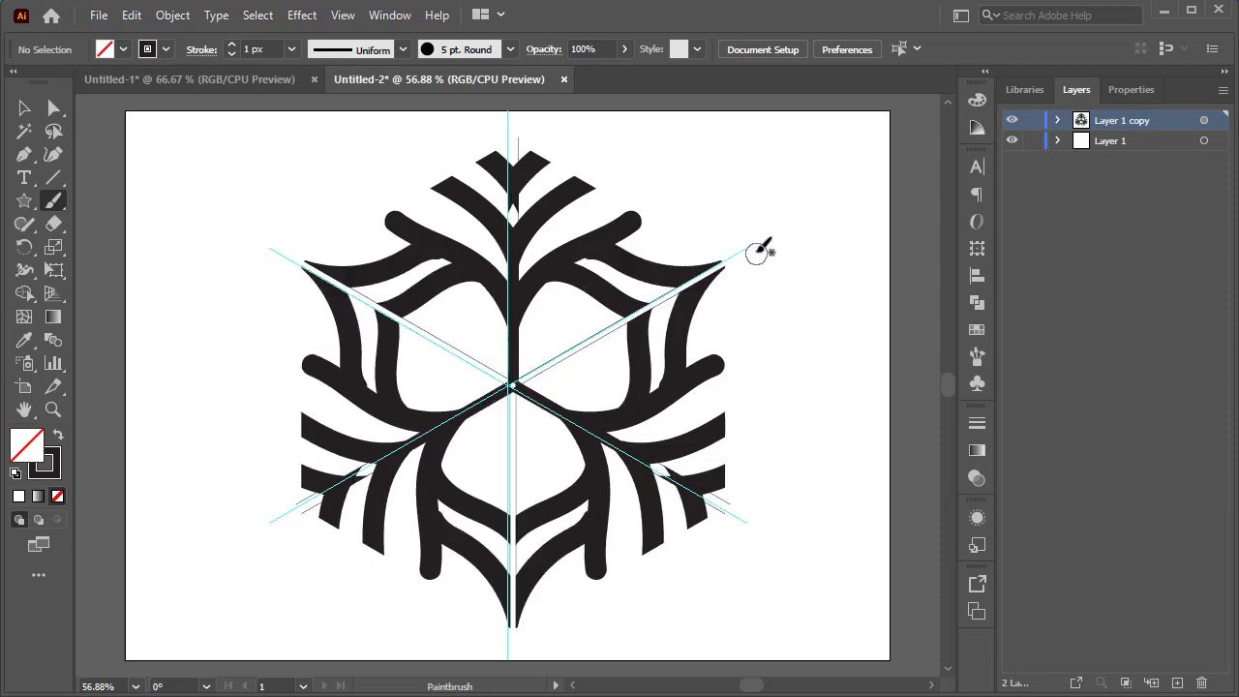
key("ctrl+z")
left_click_drag(583, 246, 724, 269)
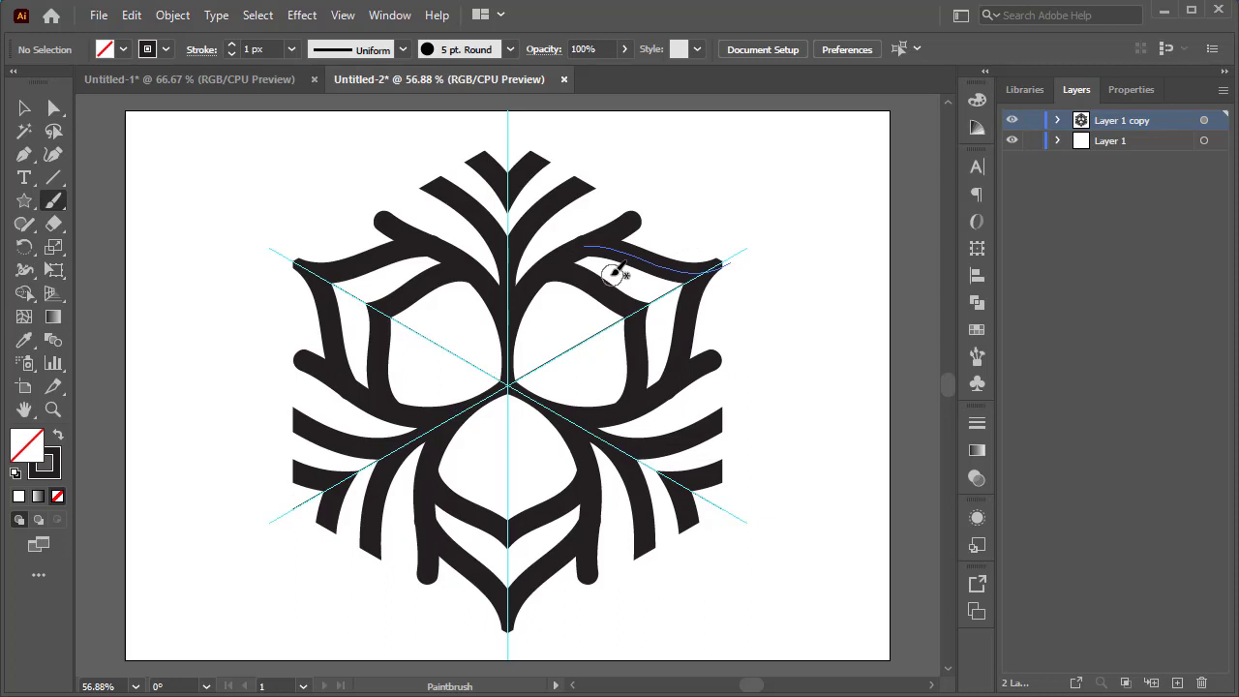
Select the last brushed path with Direct Selection and switch the view to Outline mode.
key("ctrl+1")
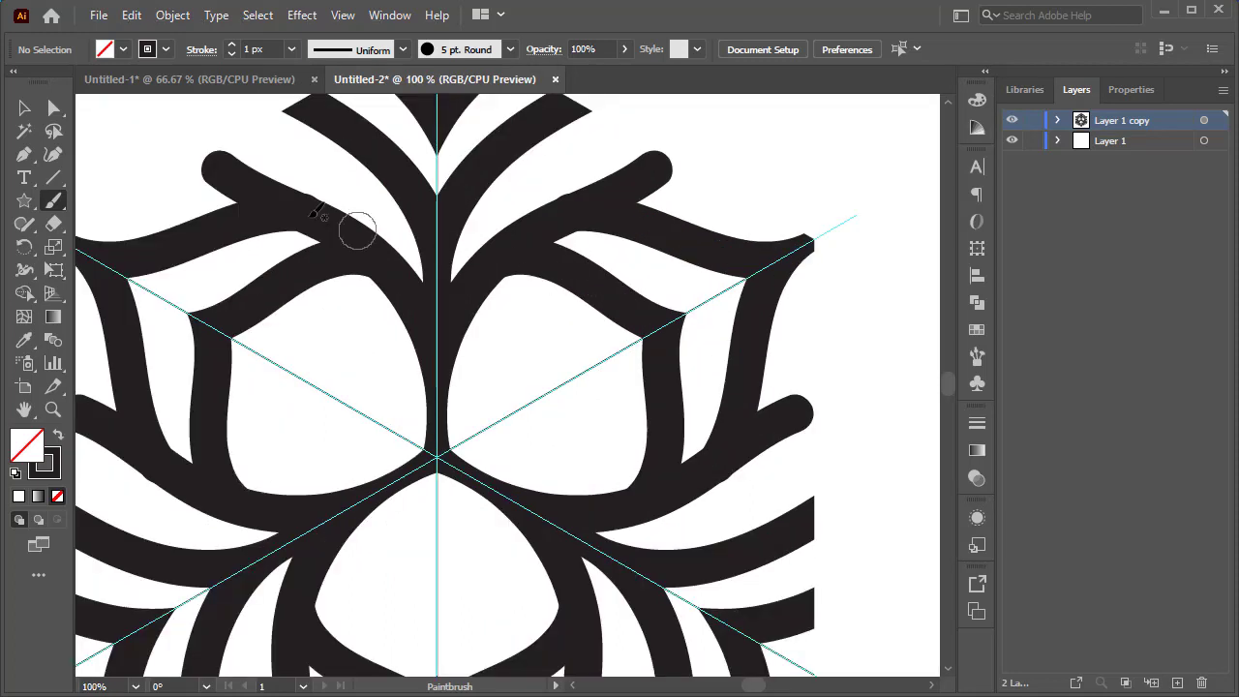
left_click(54, 108)
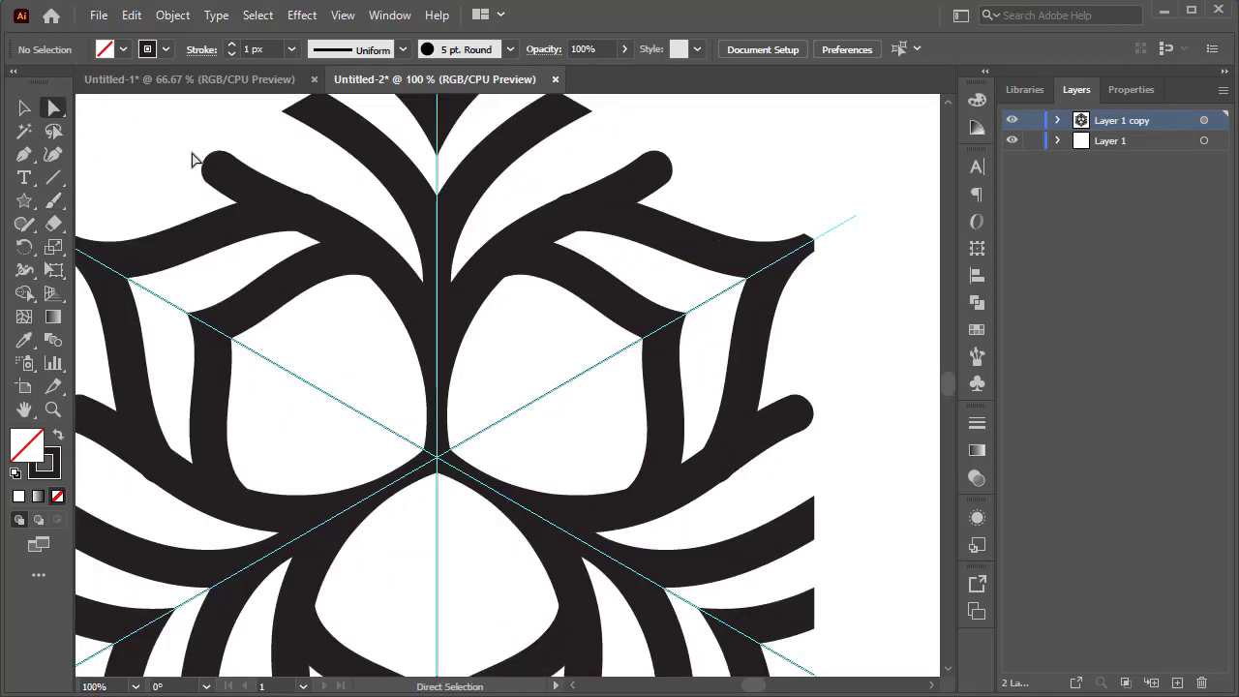
left_click(502, 273)
scroll(502, 273, "up", 3)
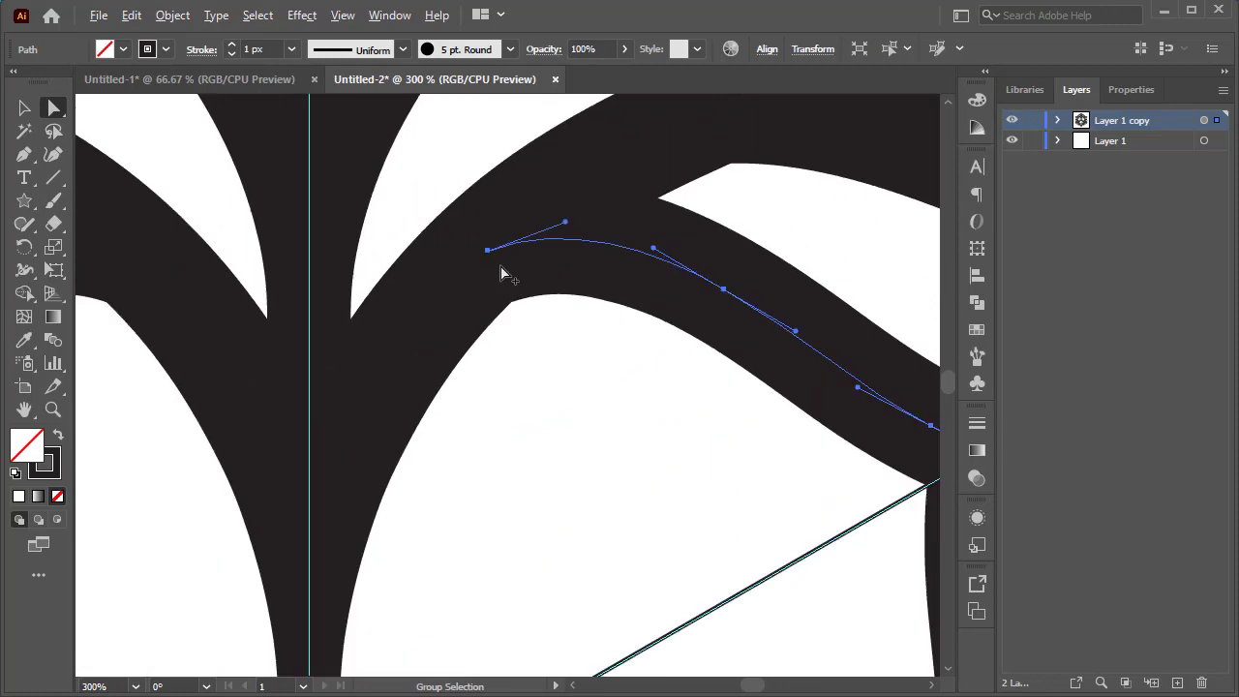
left_click(345, 16)
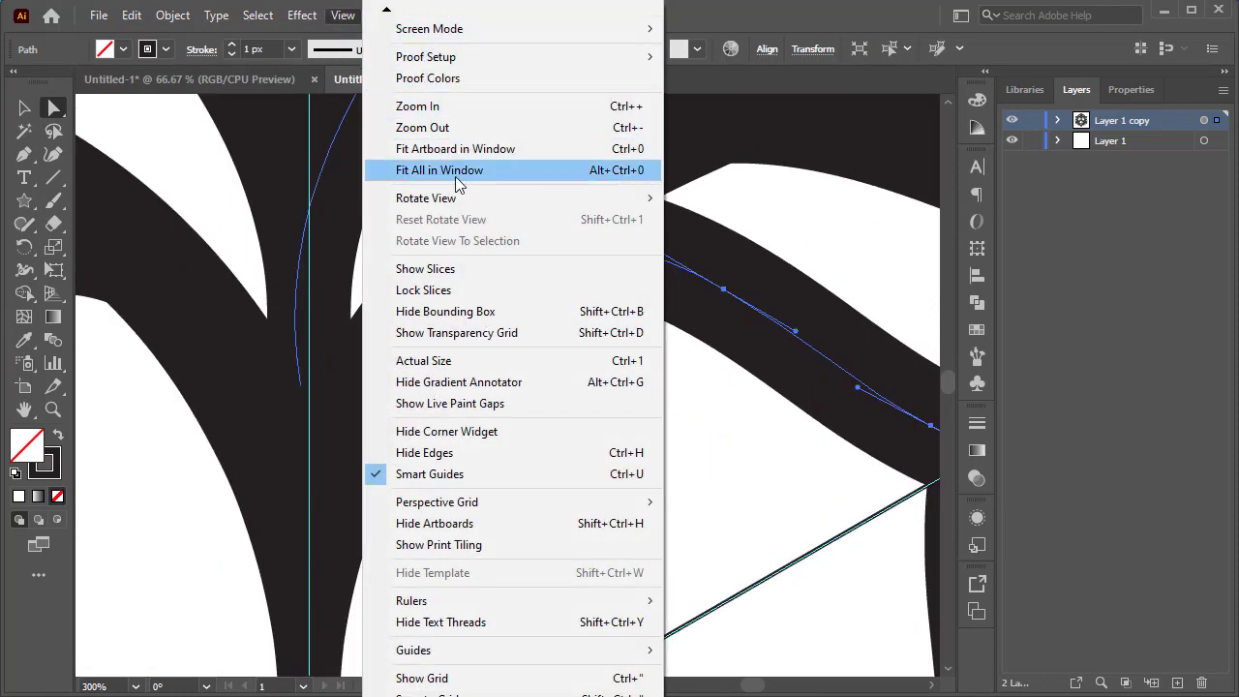
mouse_move(387, 14)
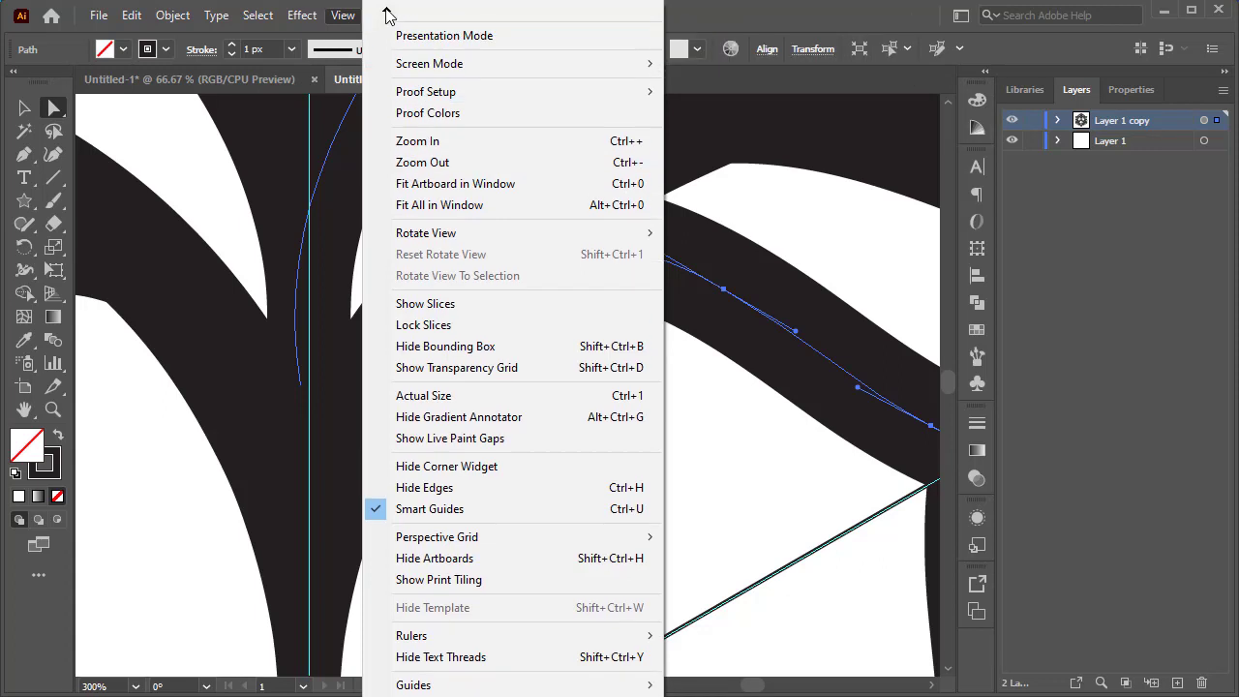
left_click(478, 29)
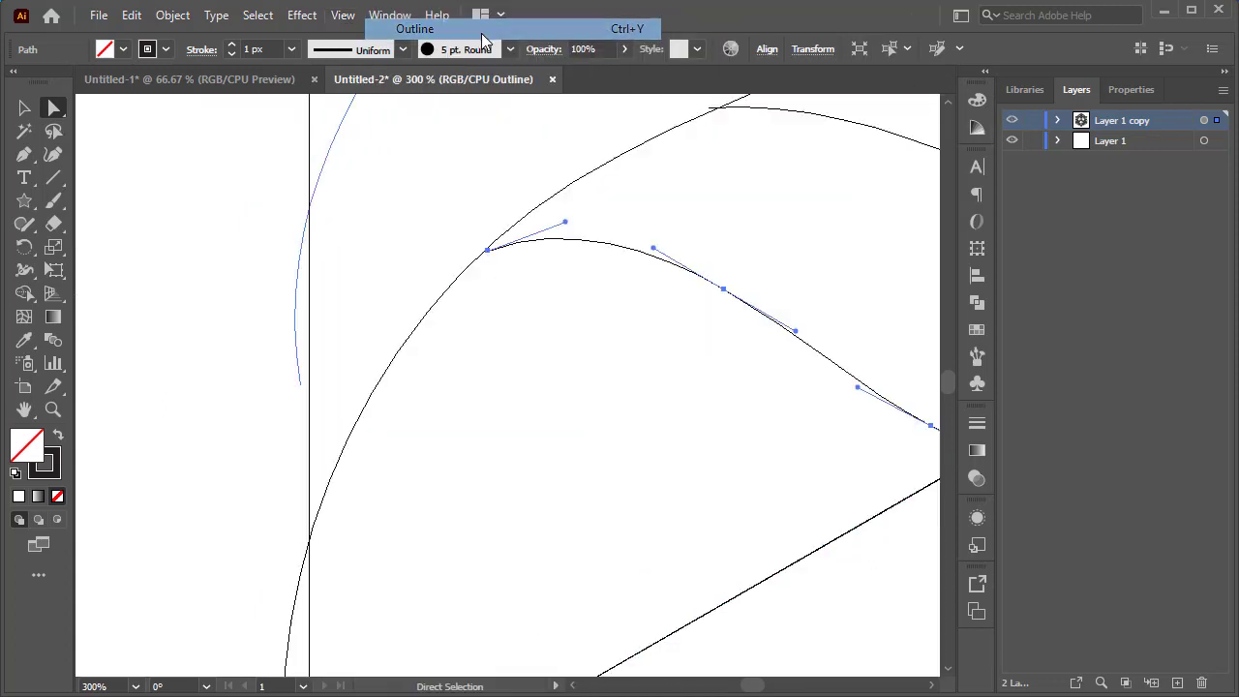
Nudge the path's left end anchor slightly so it sits on the neighbouring stroke.
scroll(506, 262, "up", 1)
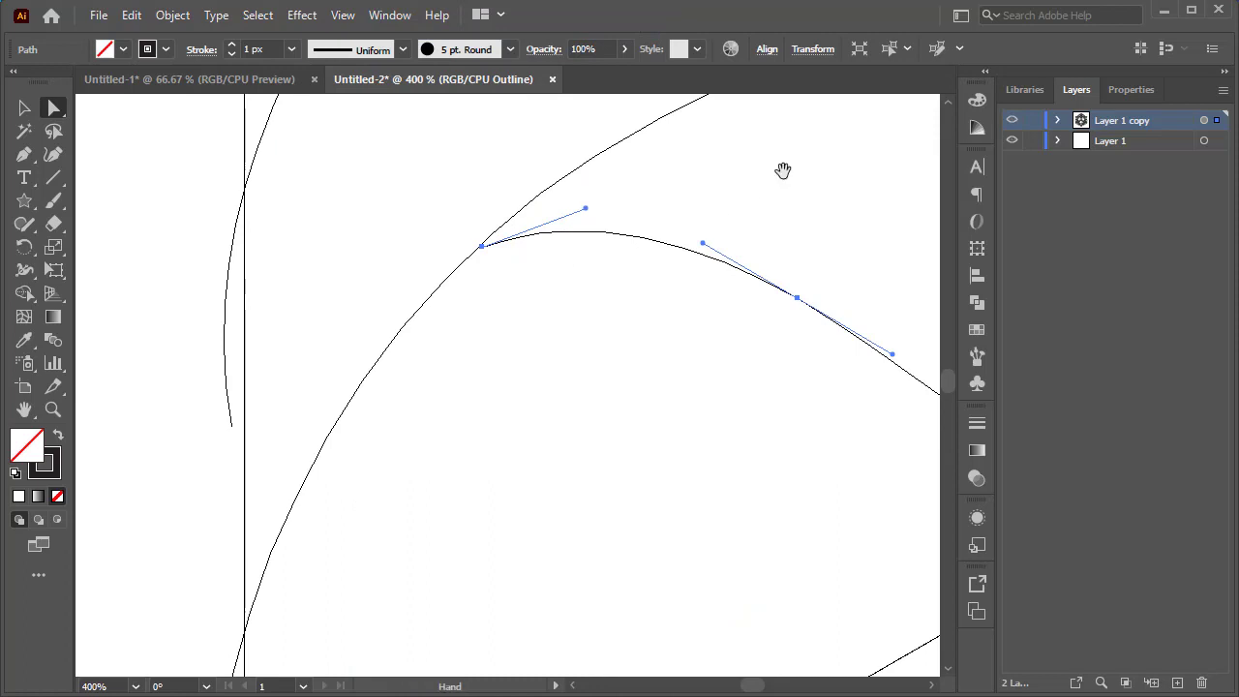
left_click_drag(782, 170, 401, 509)
left_click(420, 378)
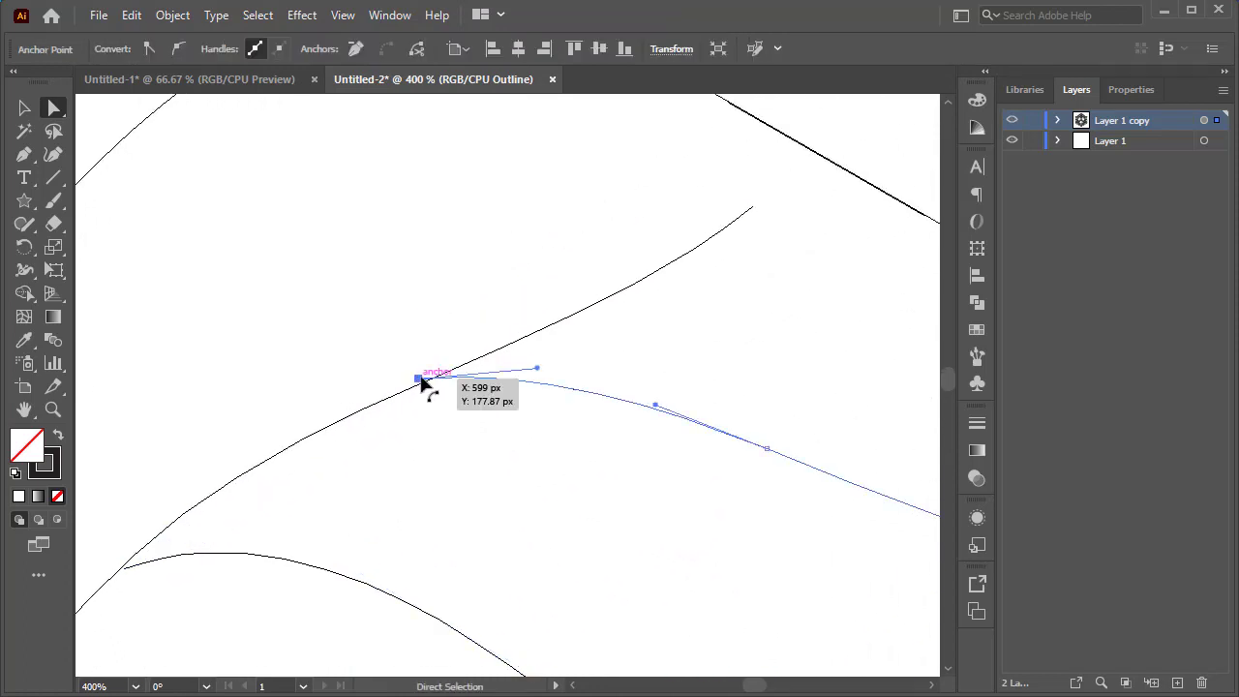
left_click_drag(422, 382, 423, 387)
scroll(504, 426, "down", 3)
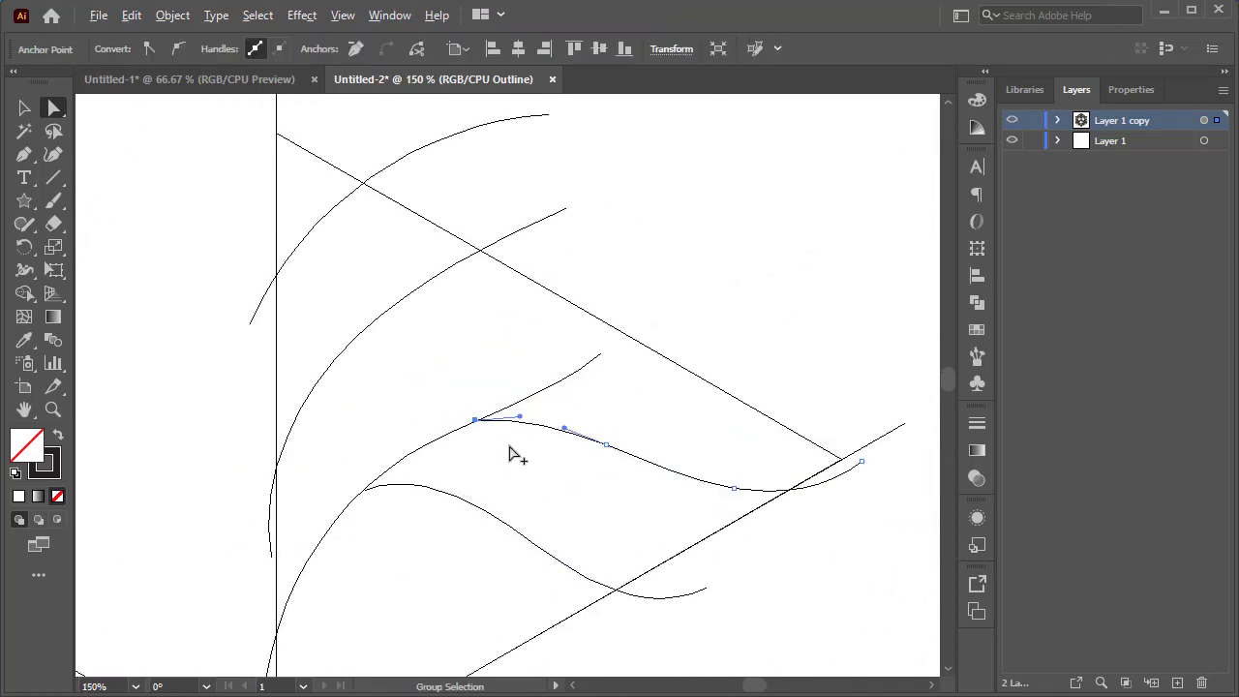
scroll(511, 440, "down", 2)
scroll(506, 484, "up", 3)
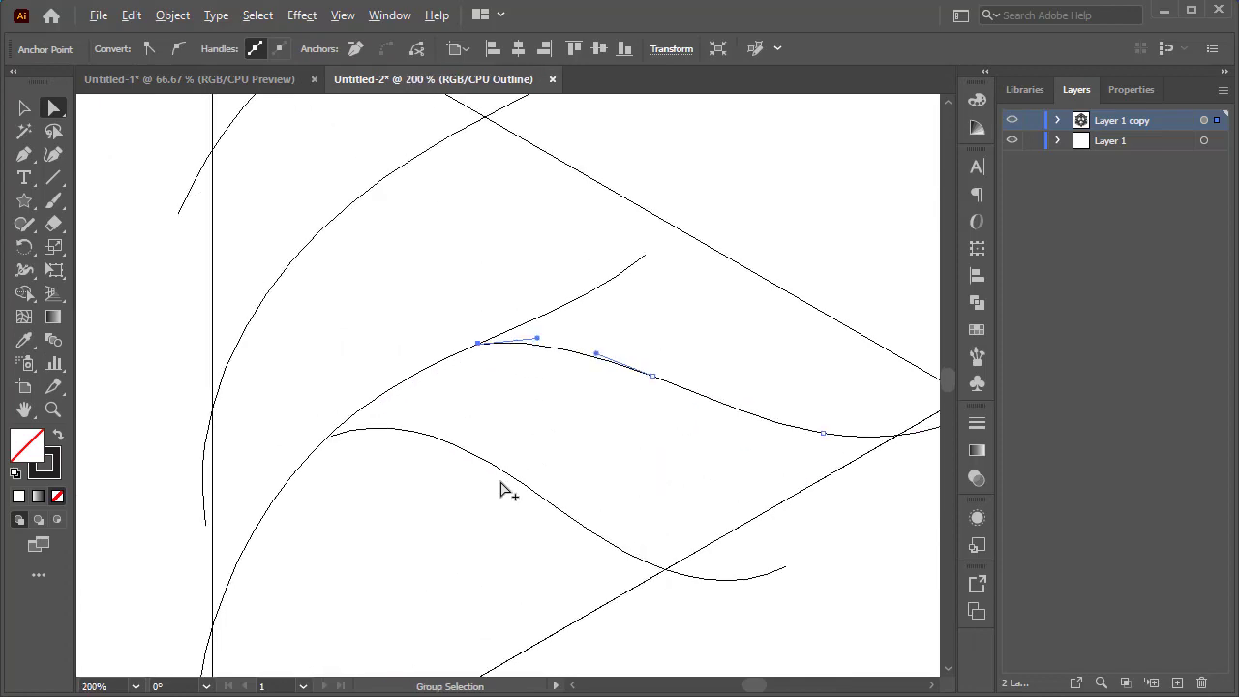
Switch the view back from Outline to Preview mode.
left_click(342, 15)
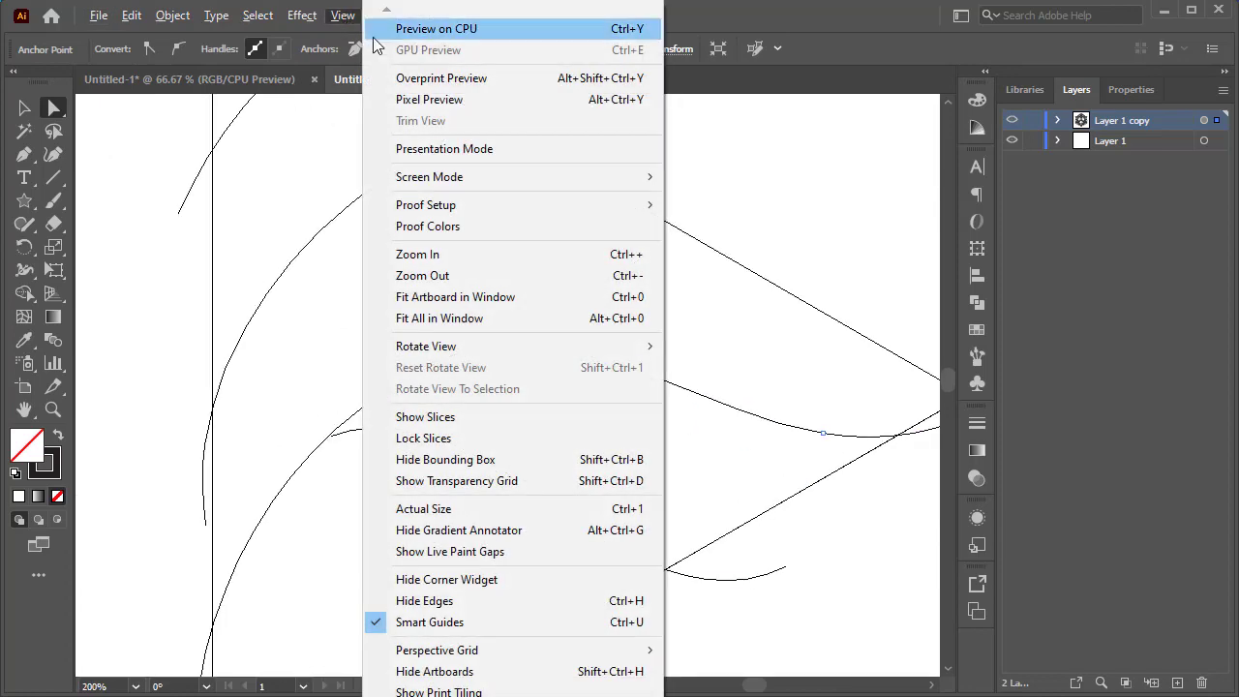
left_click(436, 28)
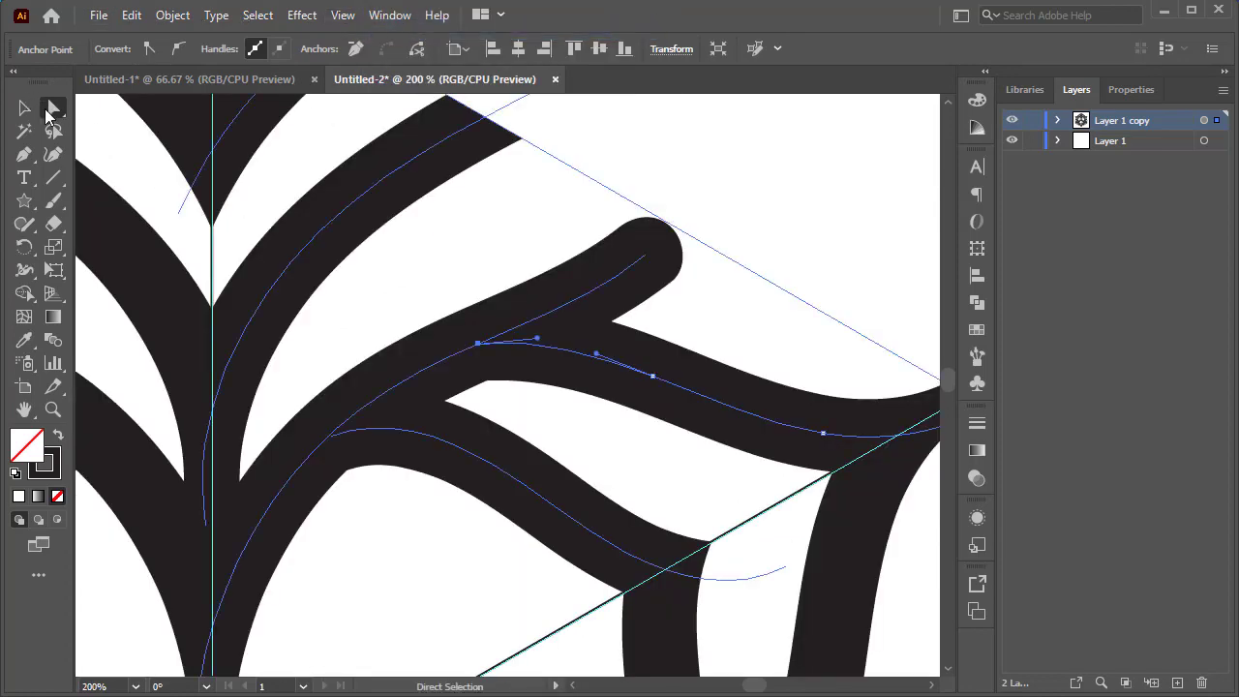
left_click(24, 107)
left_click(469, 242)
scroll(470, 241, "down", 2)
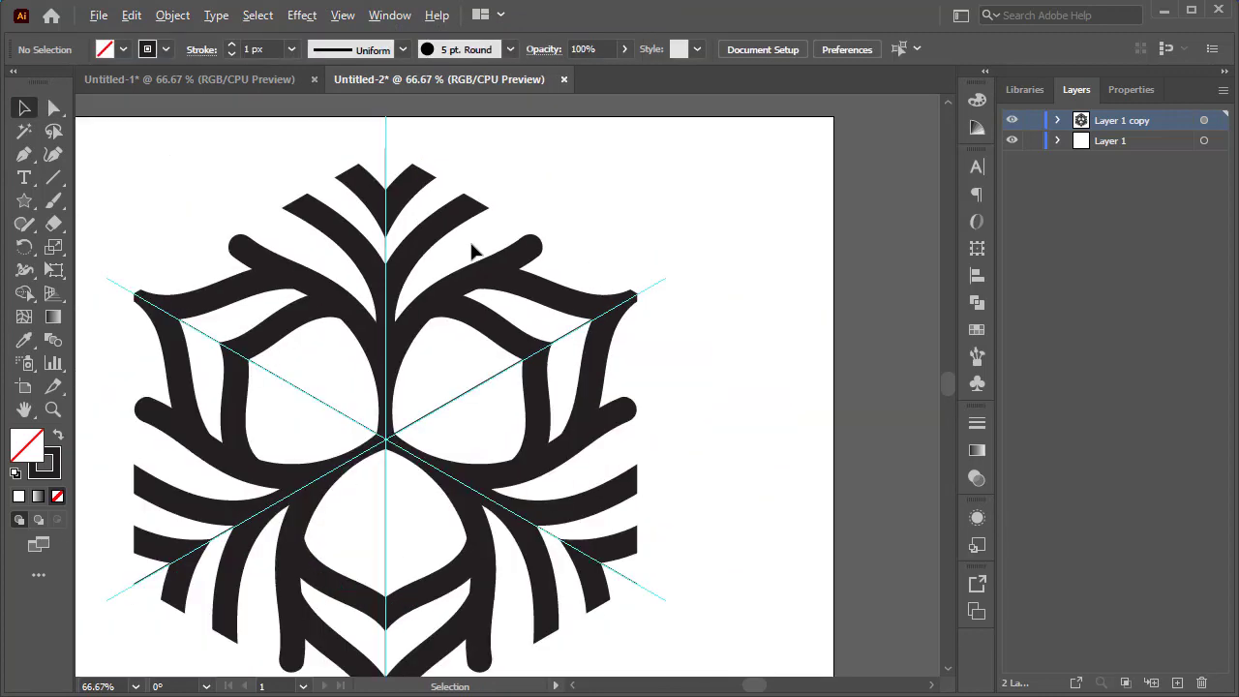
Extend the upper end anchor of the curved branch stroke outward toward the guide's edge.
left_click(528, 250)
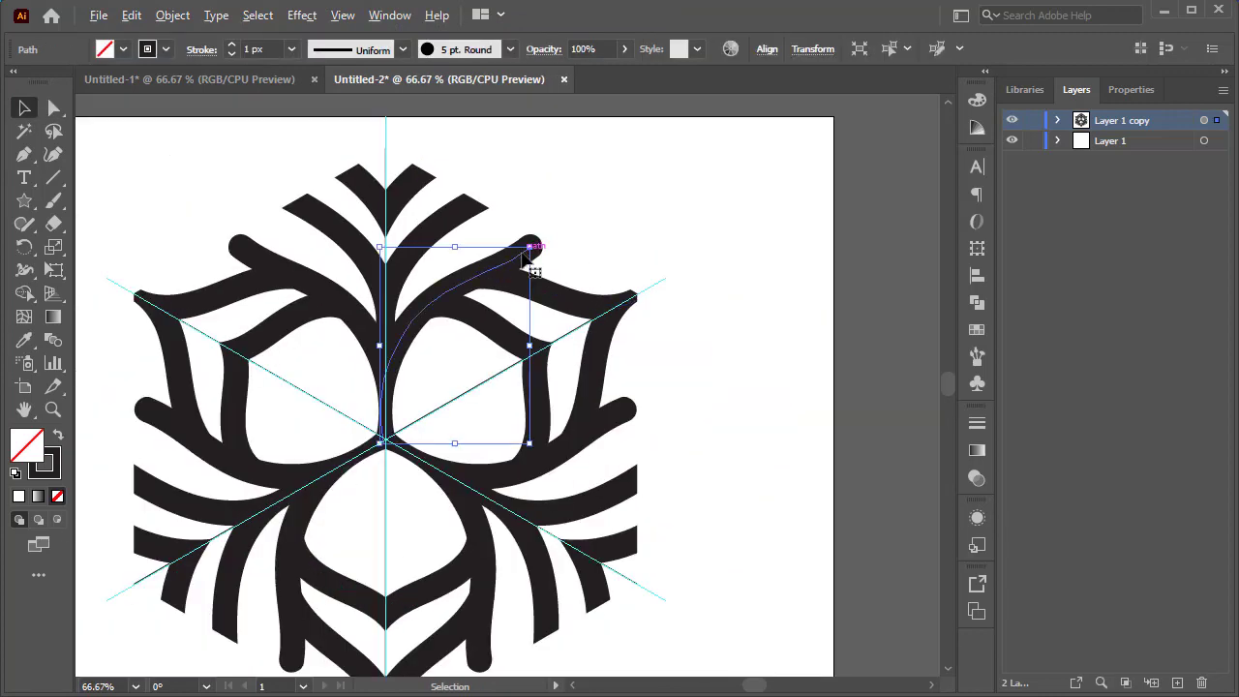
scroll(525, 257, "up", 2)
left_click(53, 107)
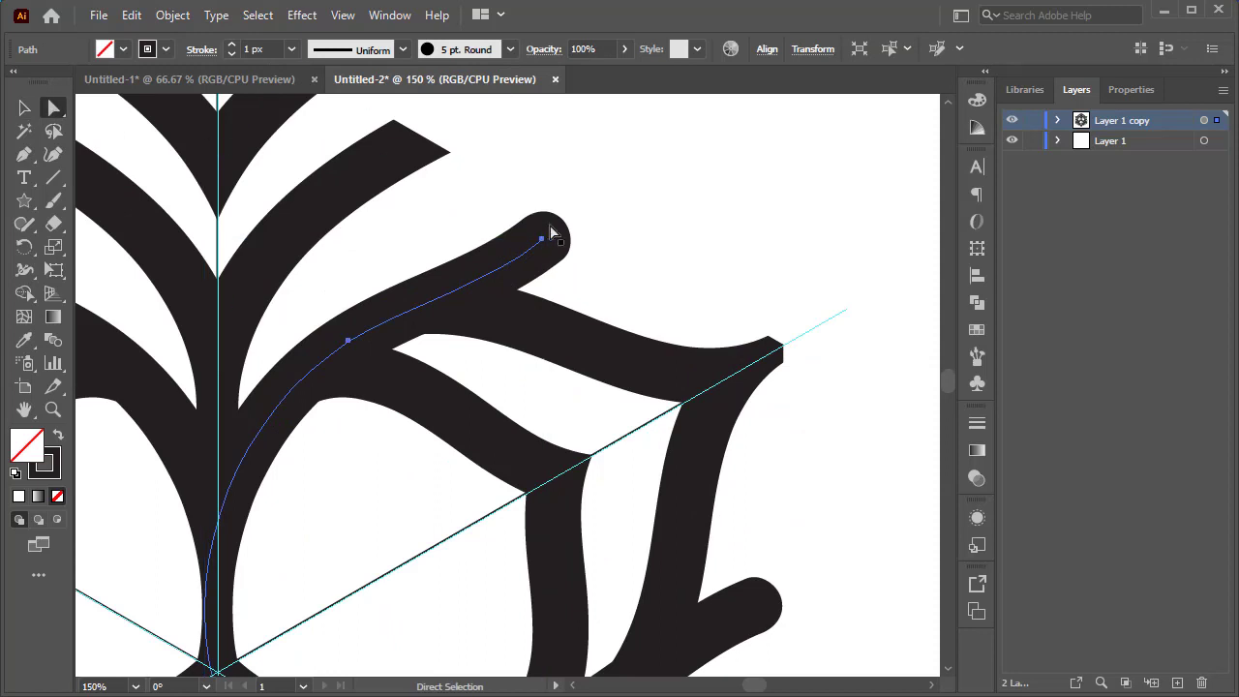
left_click_drag(542, 240, 617, 192)
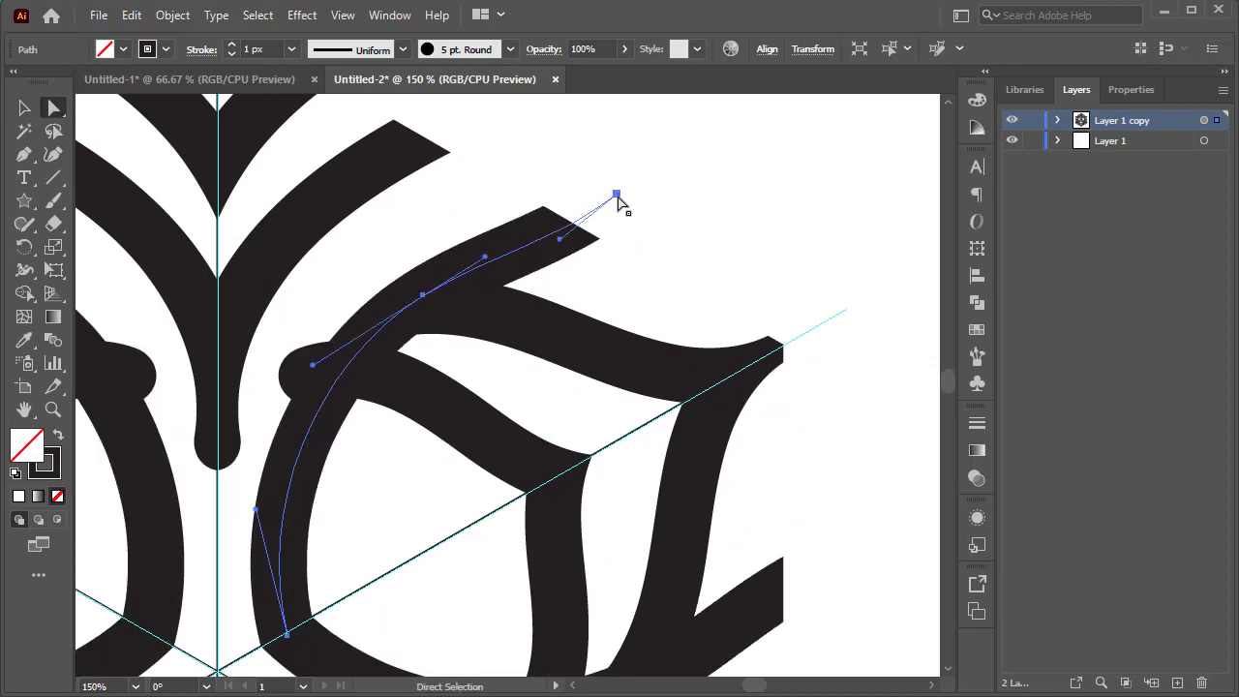
key("ctrl+z")
left_click(542, 240)
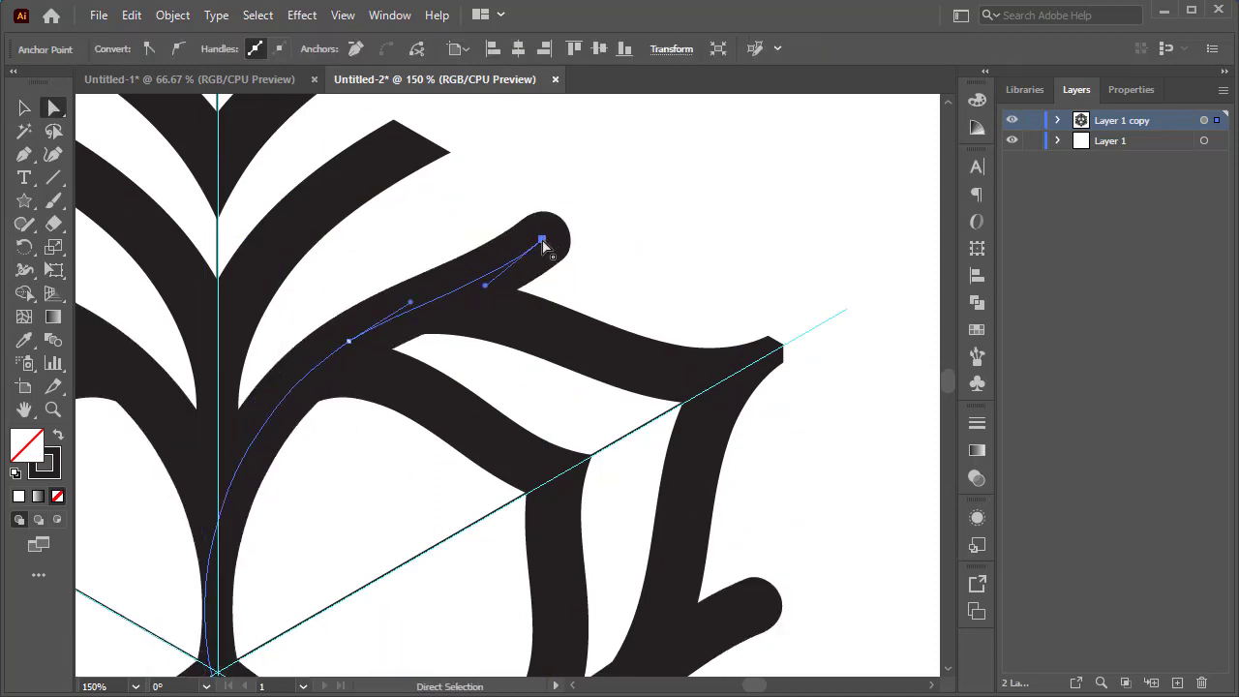
left_click_drag(541, 240, 588, 206)
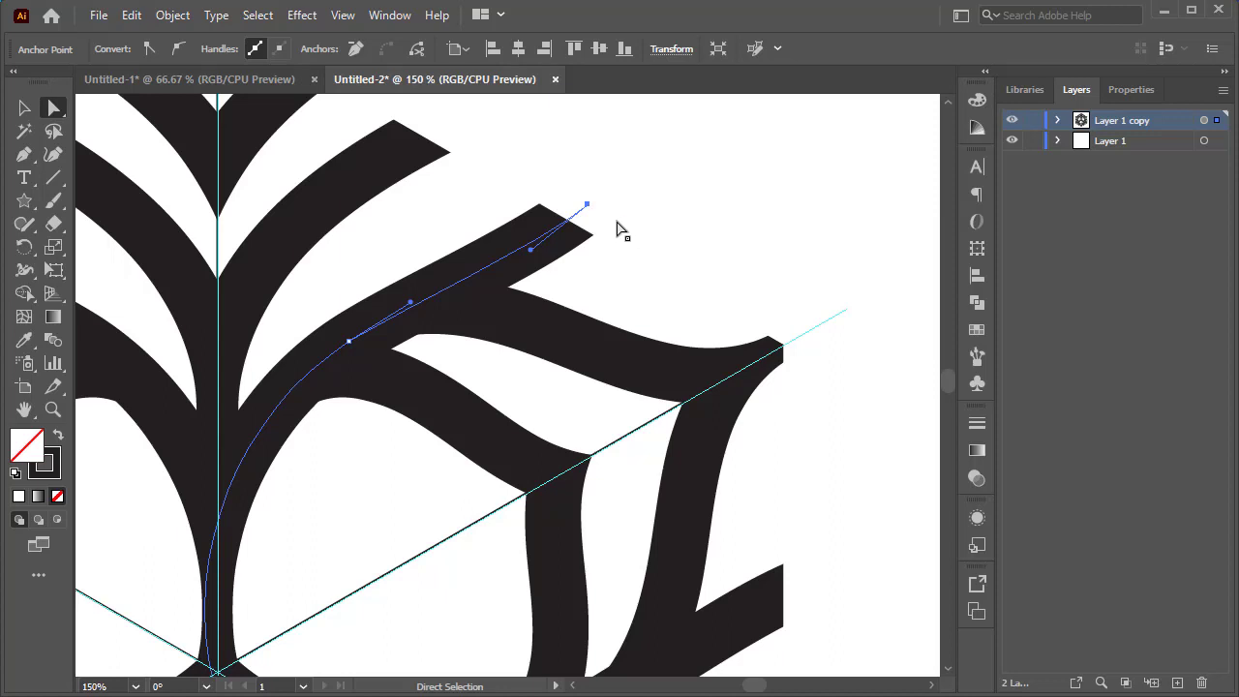
left_click(617, 229)
Hide Layer 1 and the guide Line sublayer inside Layer 1 copy.
scroll(617, 230, "down", 2)
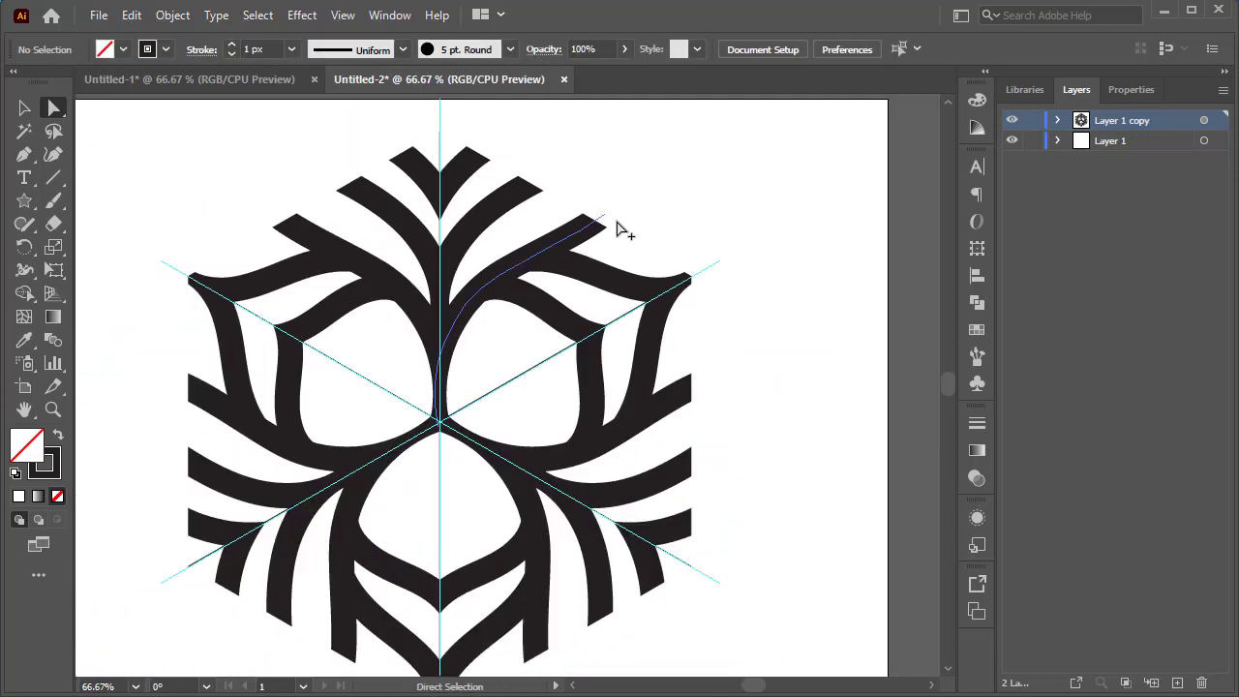
scroll(625, 230, "down", 1)
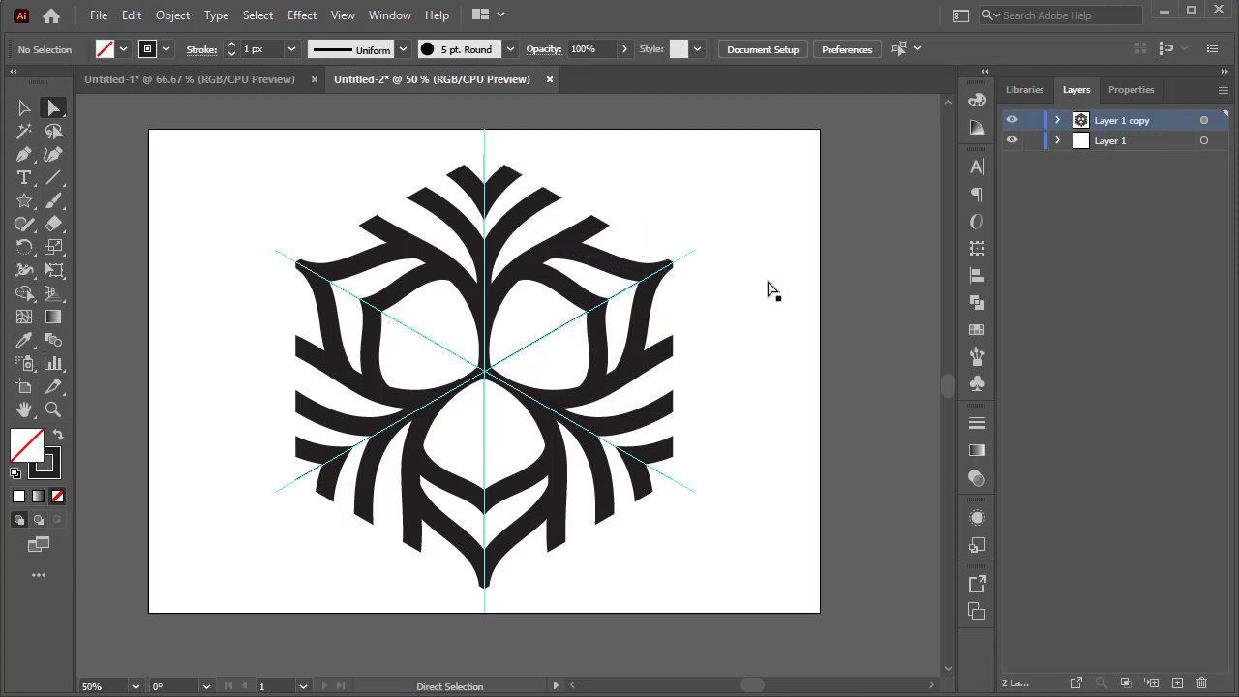
left_click(1011, 141)
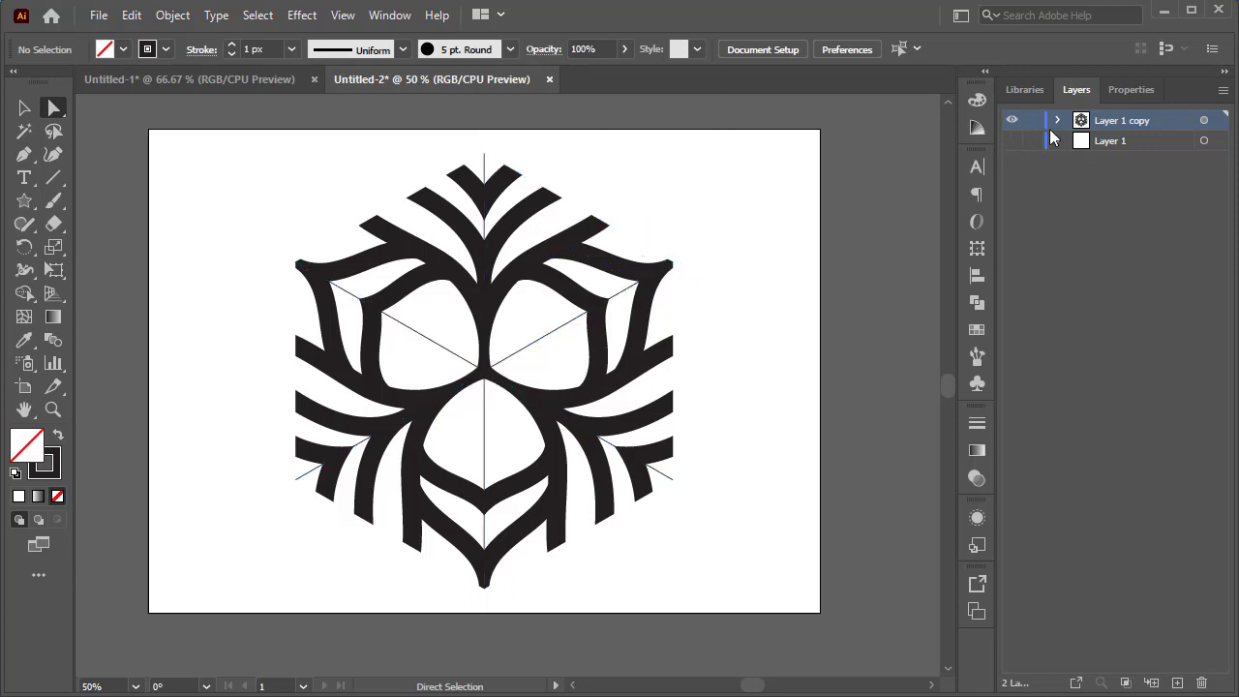
left_click(1057, 120)
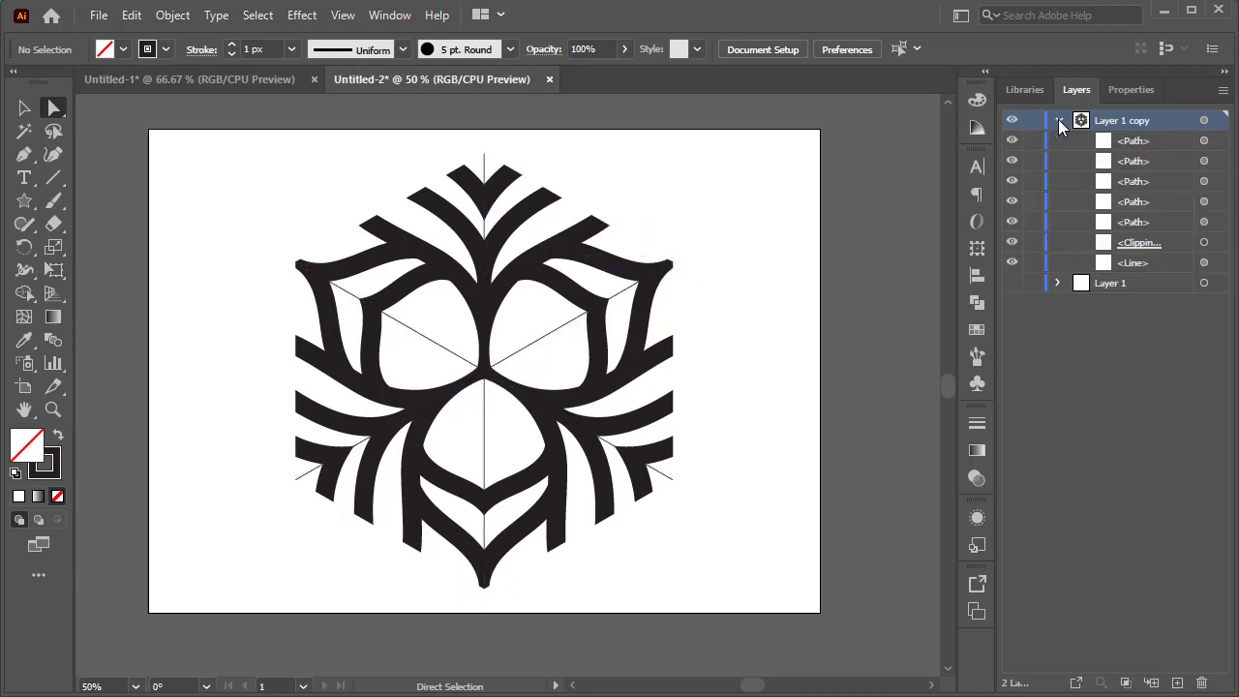
left_click(1012, 264)
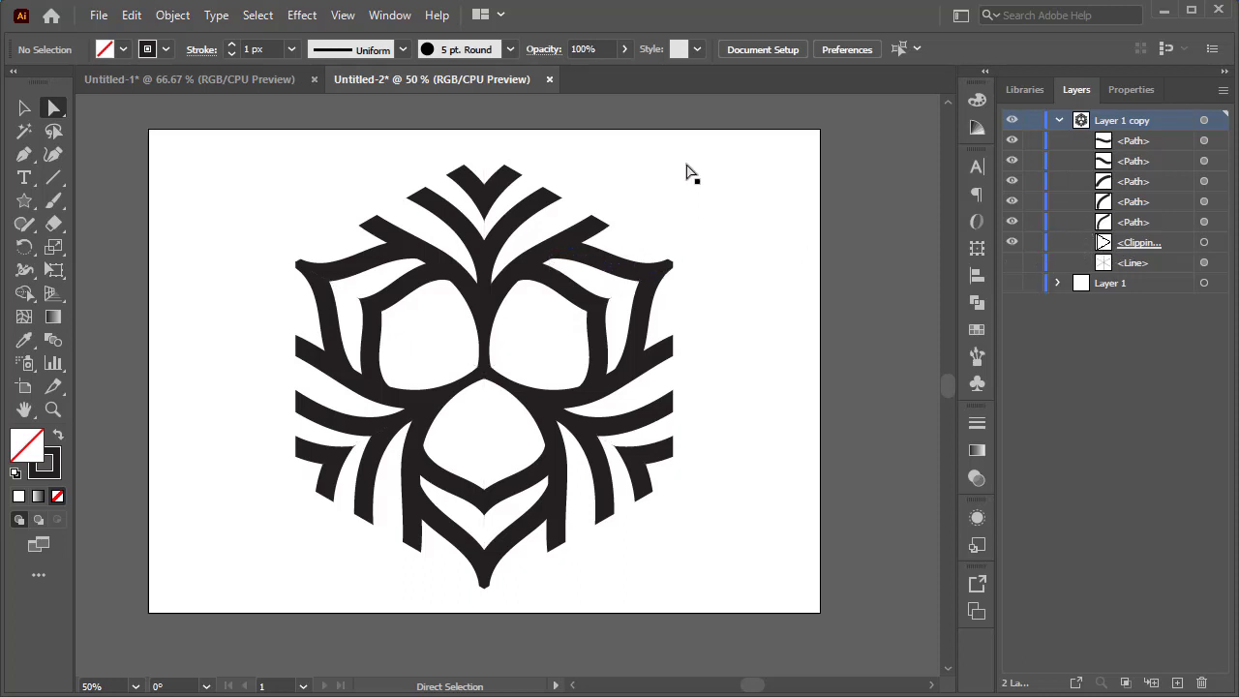
Try recolouring the selected brushed strokes and guides red, and undo it.
left_click_drag(614, 170, 516, 373)
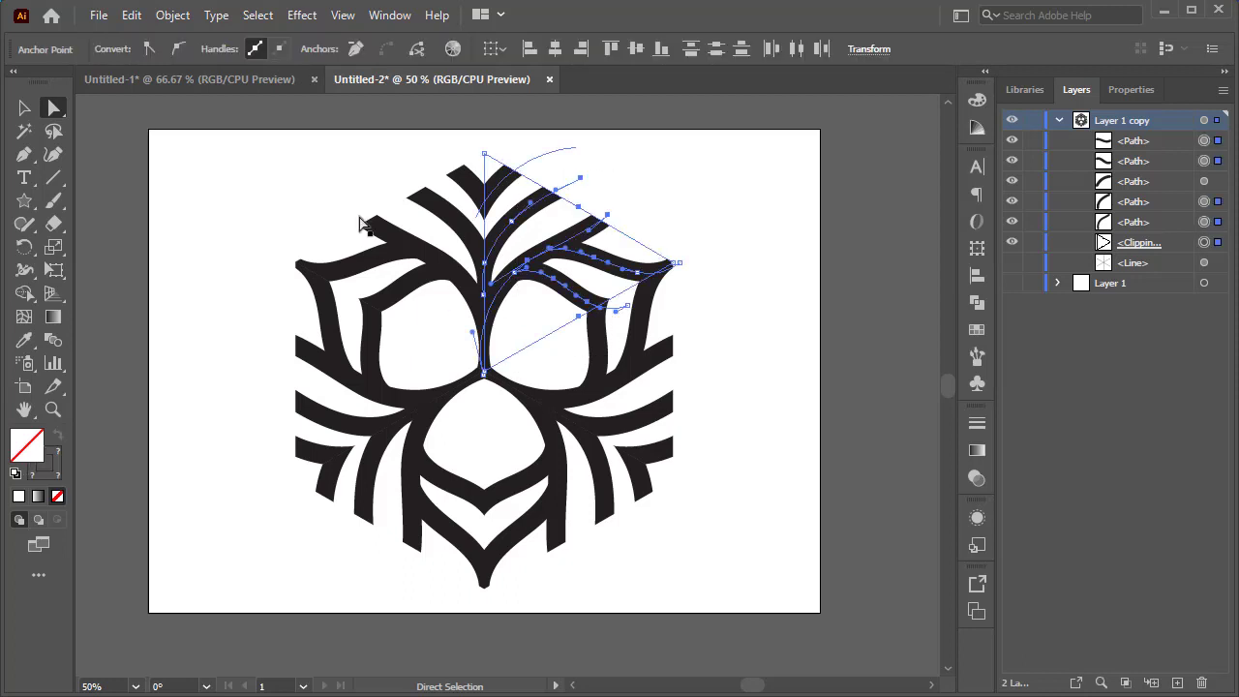
left_click(24, 108)
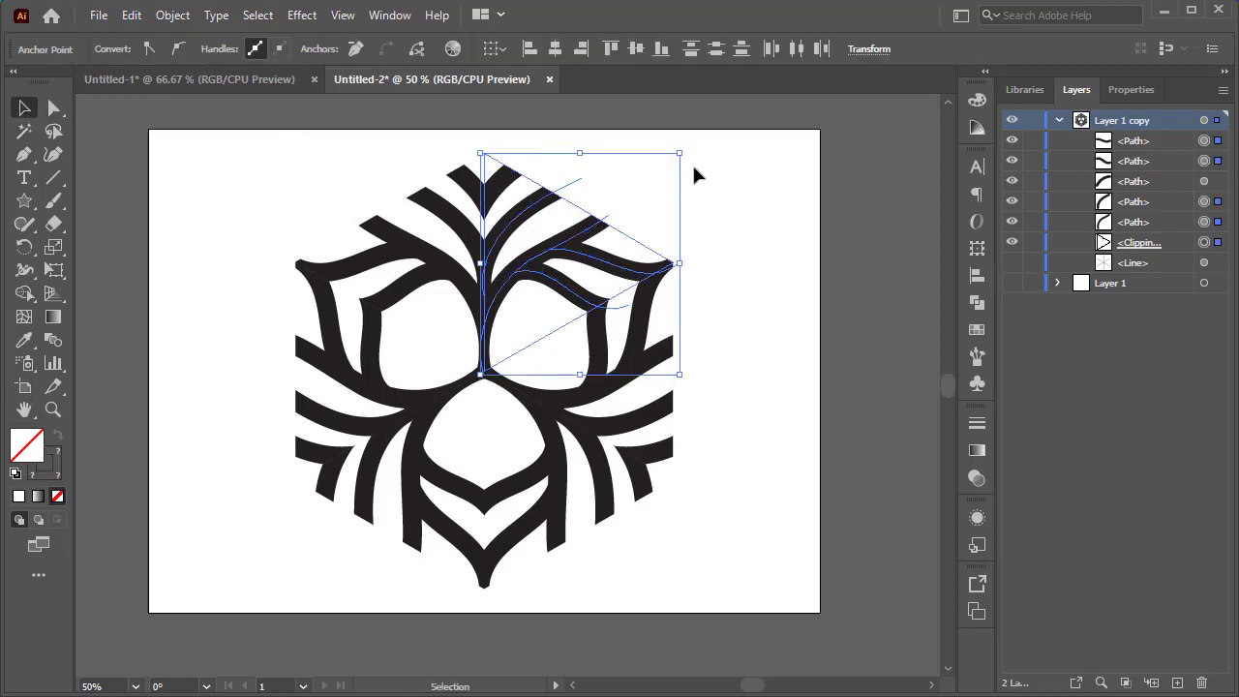
left_click_drag(656, 133, 555, 327)
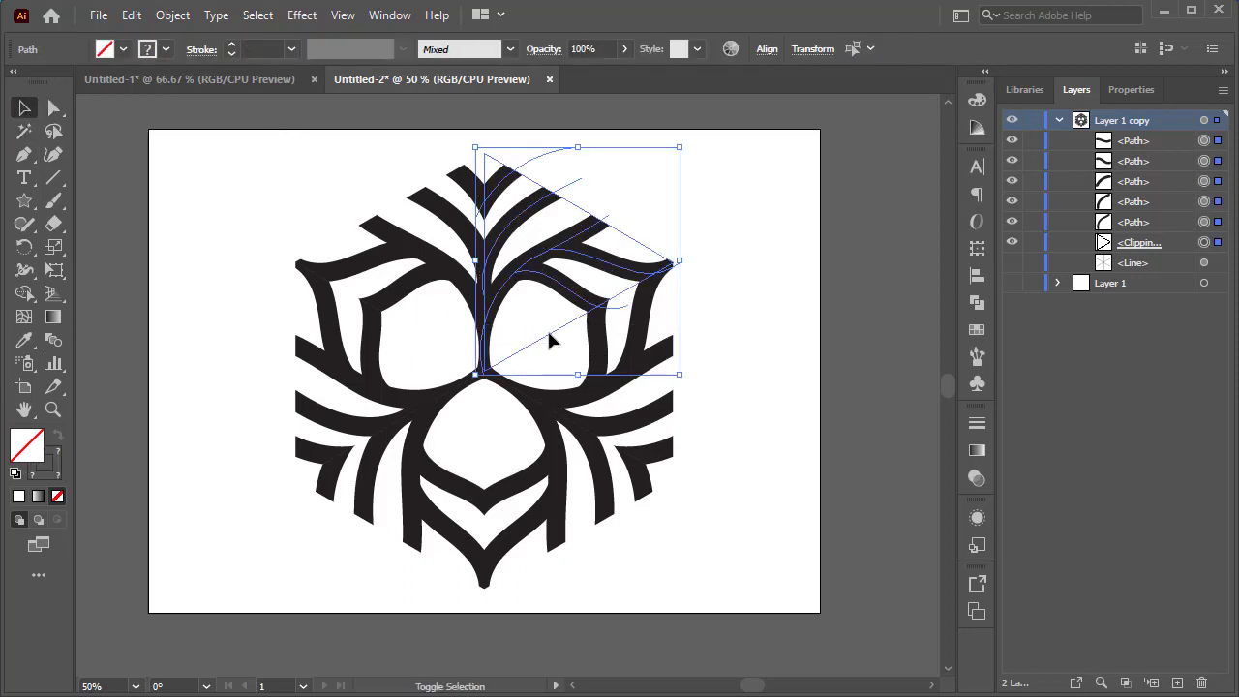
left_click(548, 334, "shift")
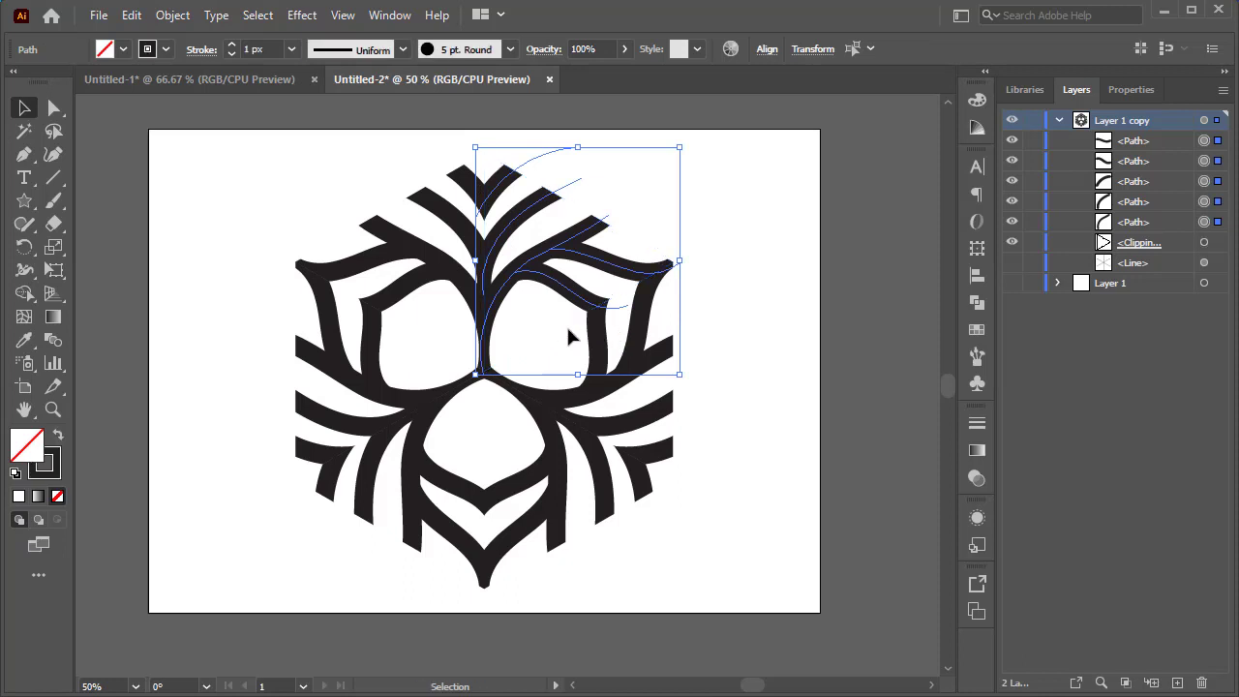
left_click(560, 326)
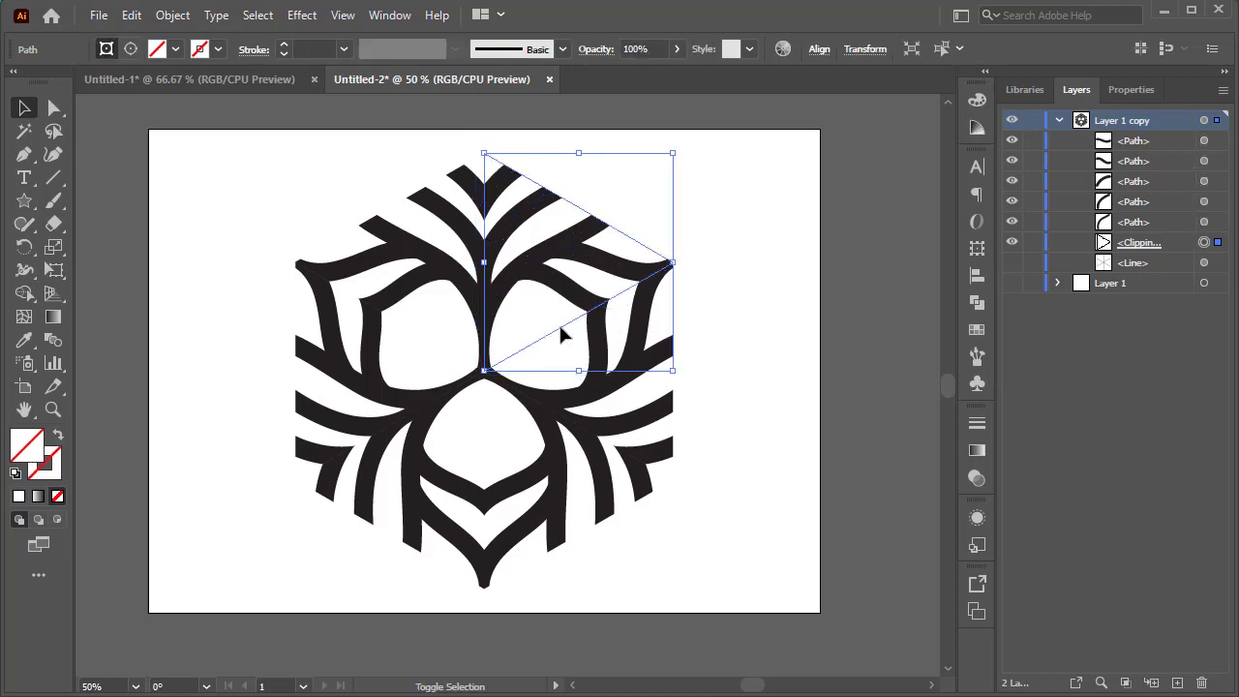
left_click(745, 180)
left_click_drag(600, 166, 524, 293)
key("ctrl+1")
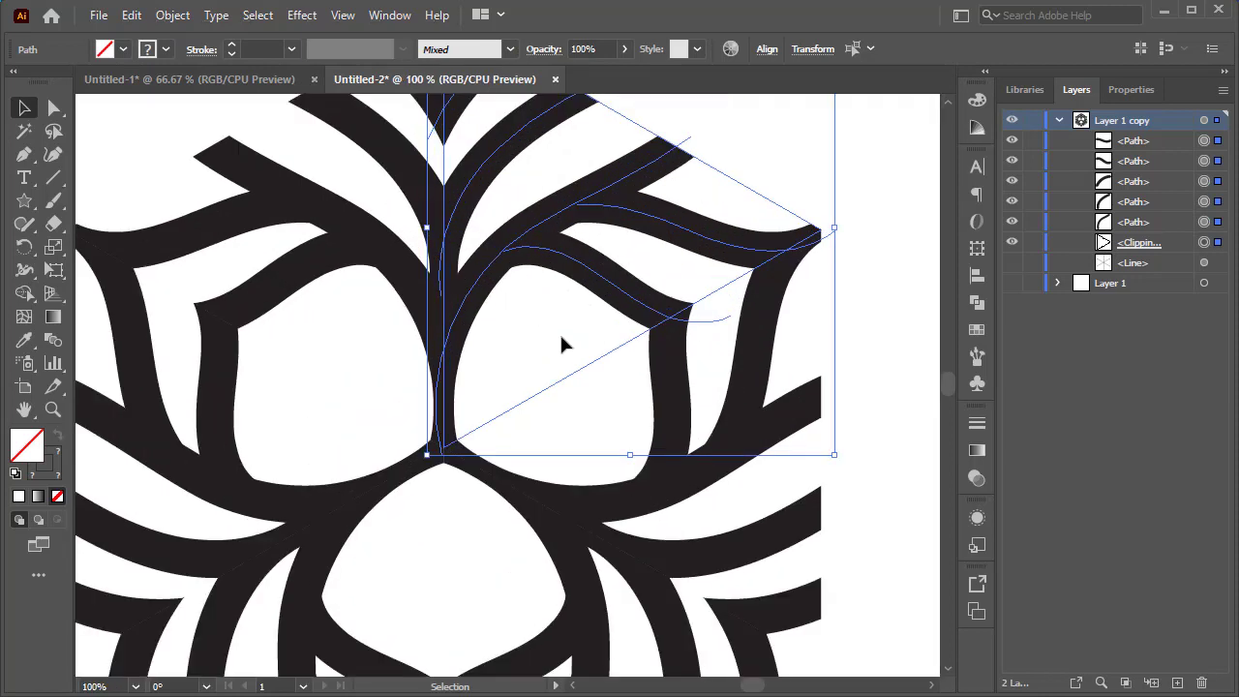
left_click(571, 371, "shift")
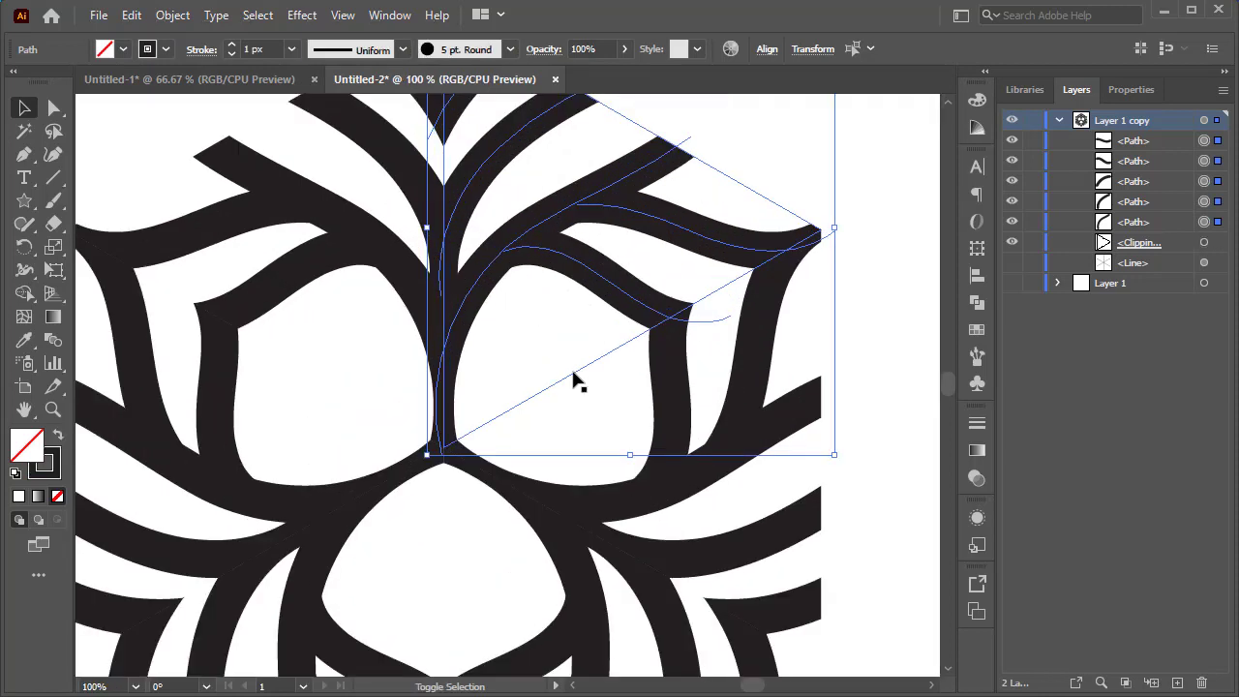
left_click(470, 434, "shift")
left_click(165, 49)
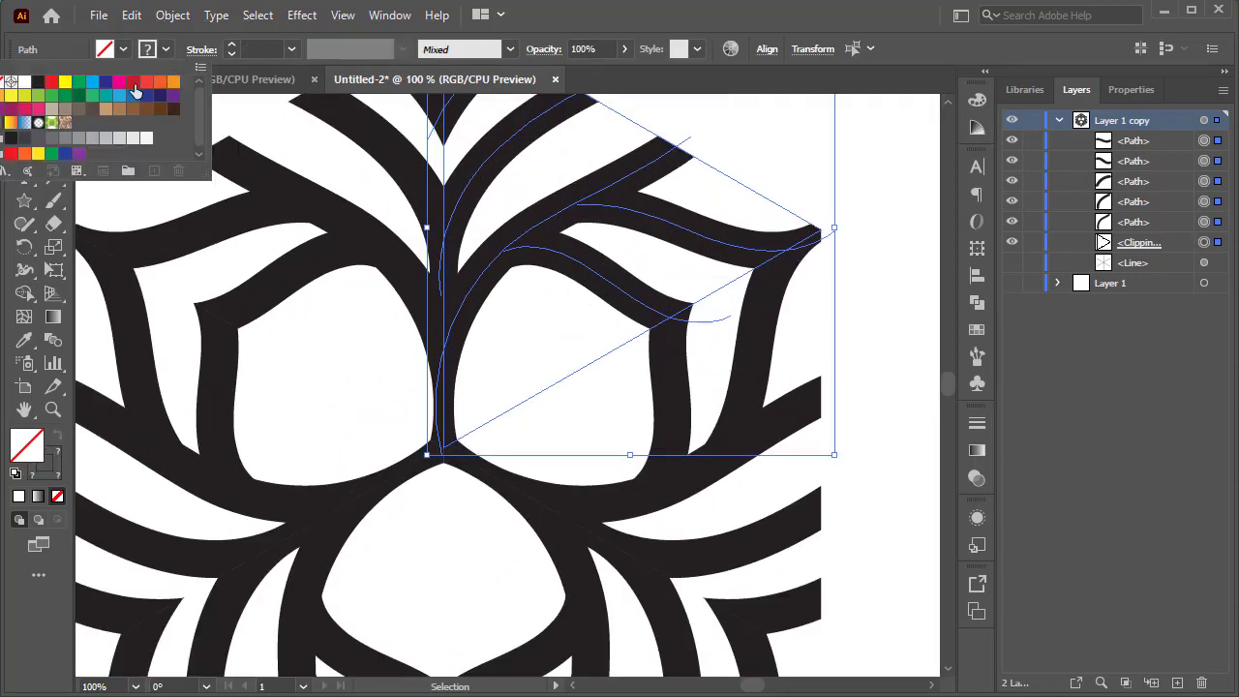
left_click(52, 83)
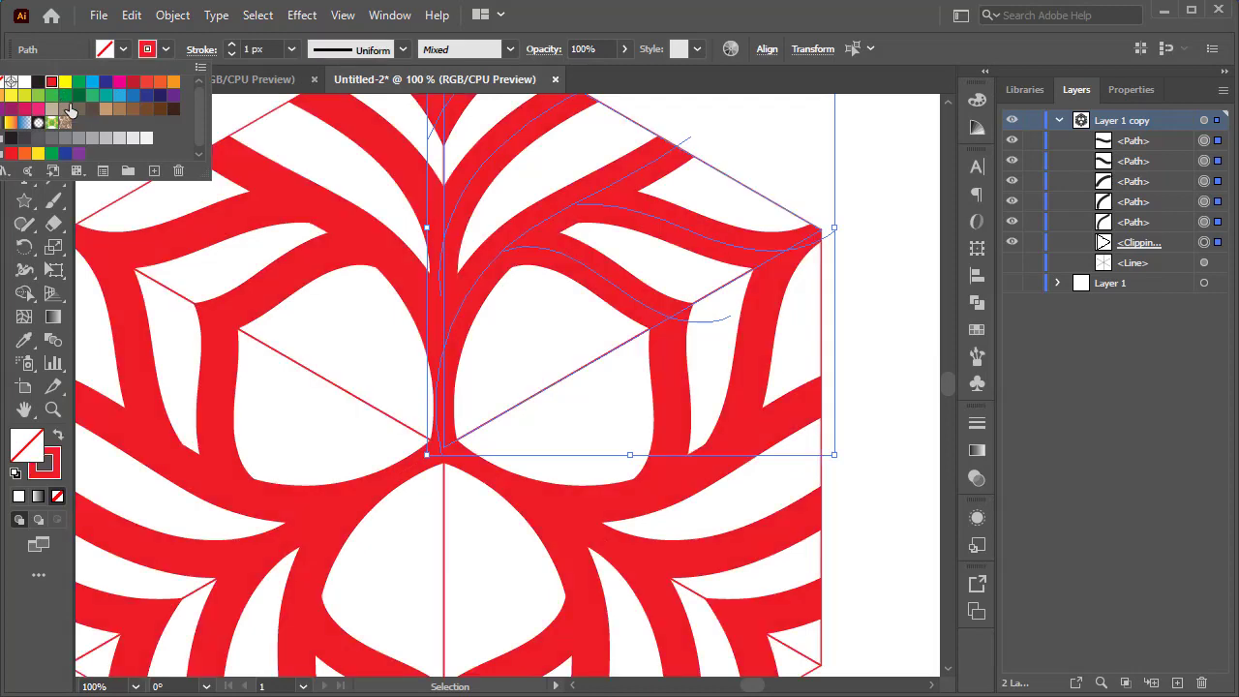
left_click(427, 294)
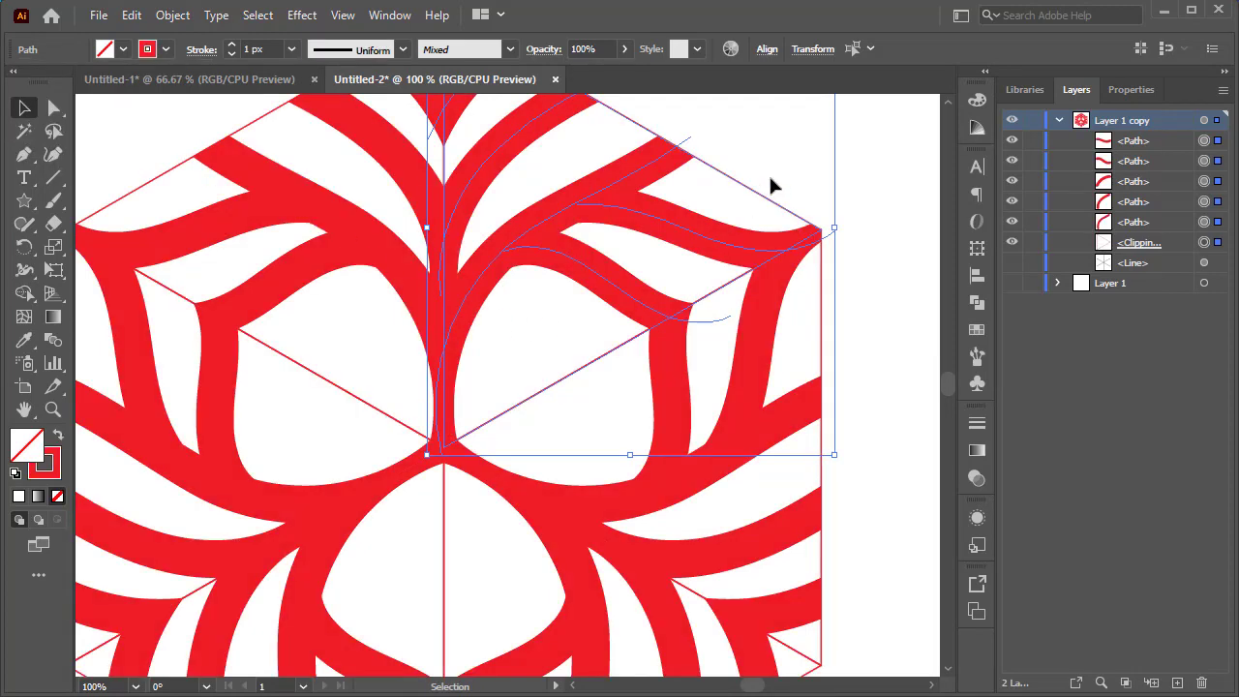
left_click(890, 136)
key("ctrl+z")
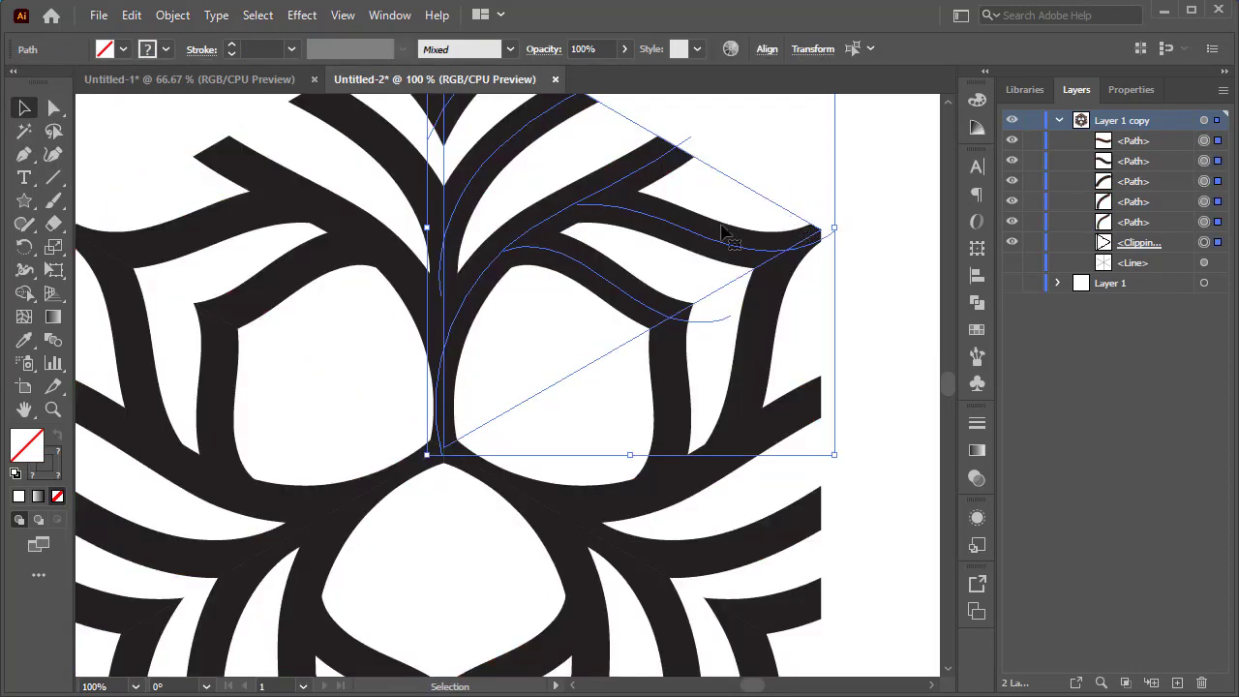
Select only the brushed paths and set their stroke colour to red.
left_click(873, 191)
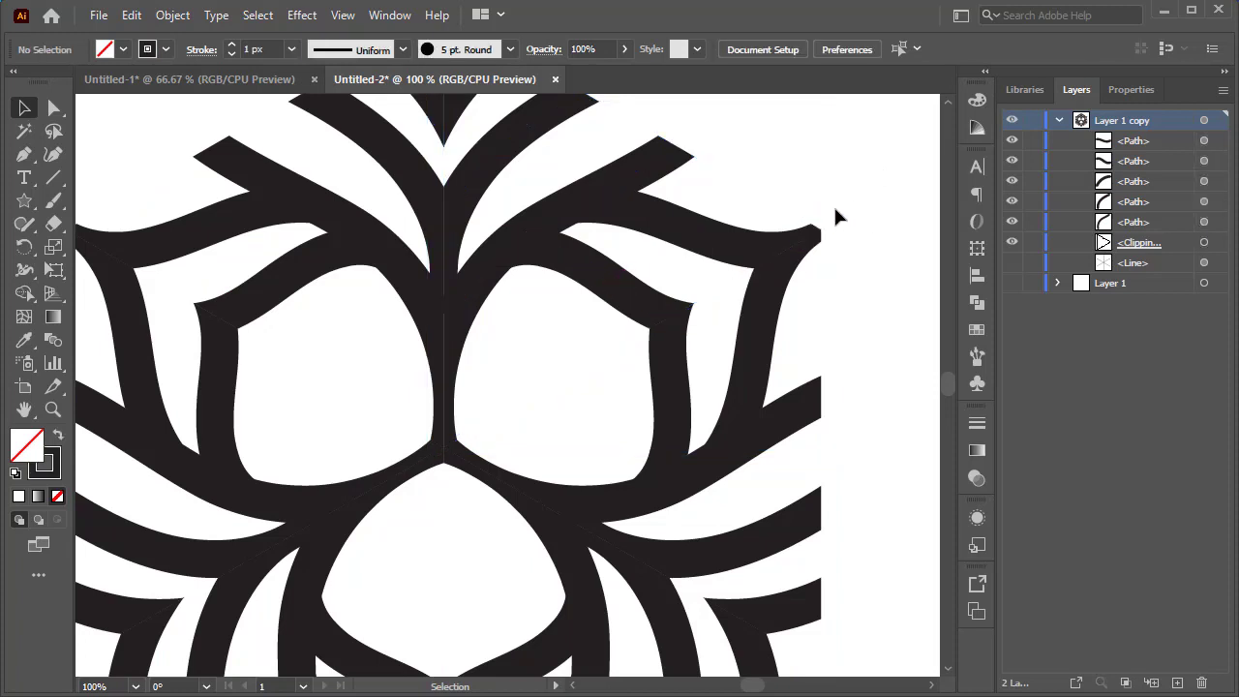
left_click(624, 303)
left_click(675, 232, "shift")
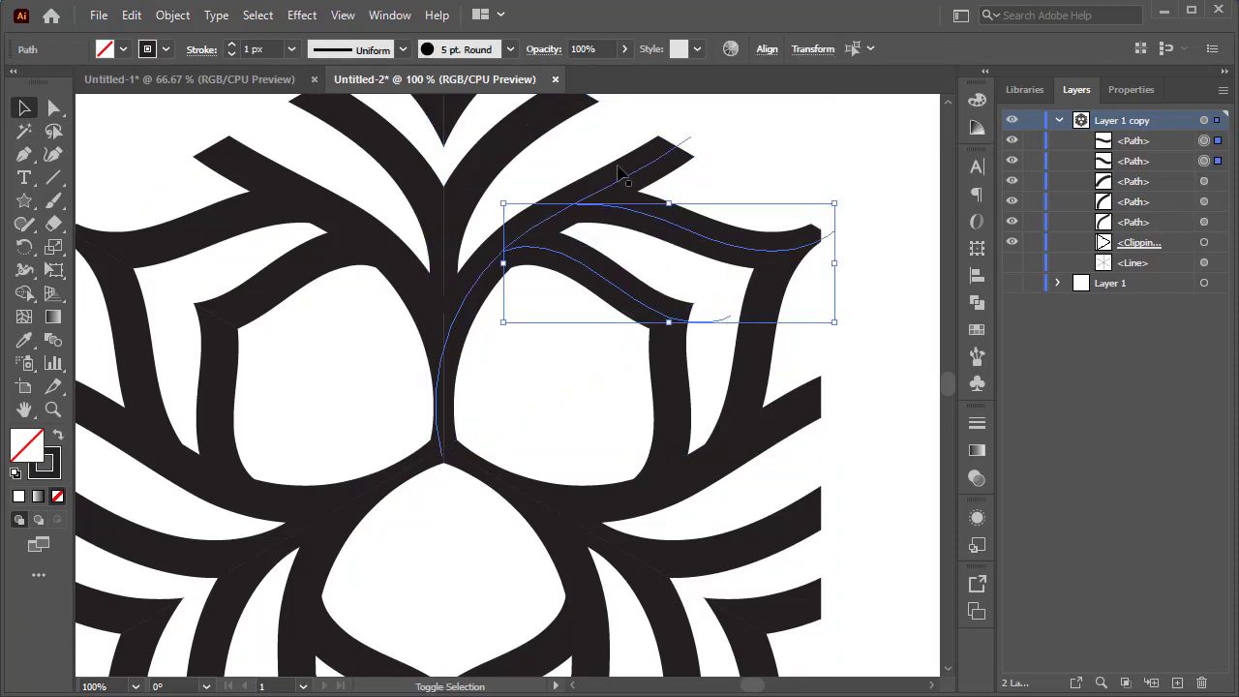
left_click(629, 174, "shift")
scroll(580, 174, "up", 1)
left_click(463, 110, "shift")
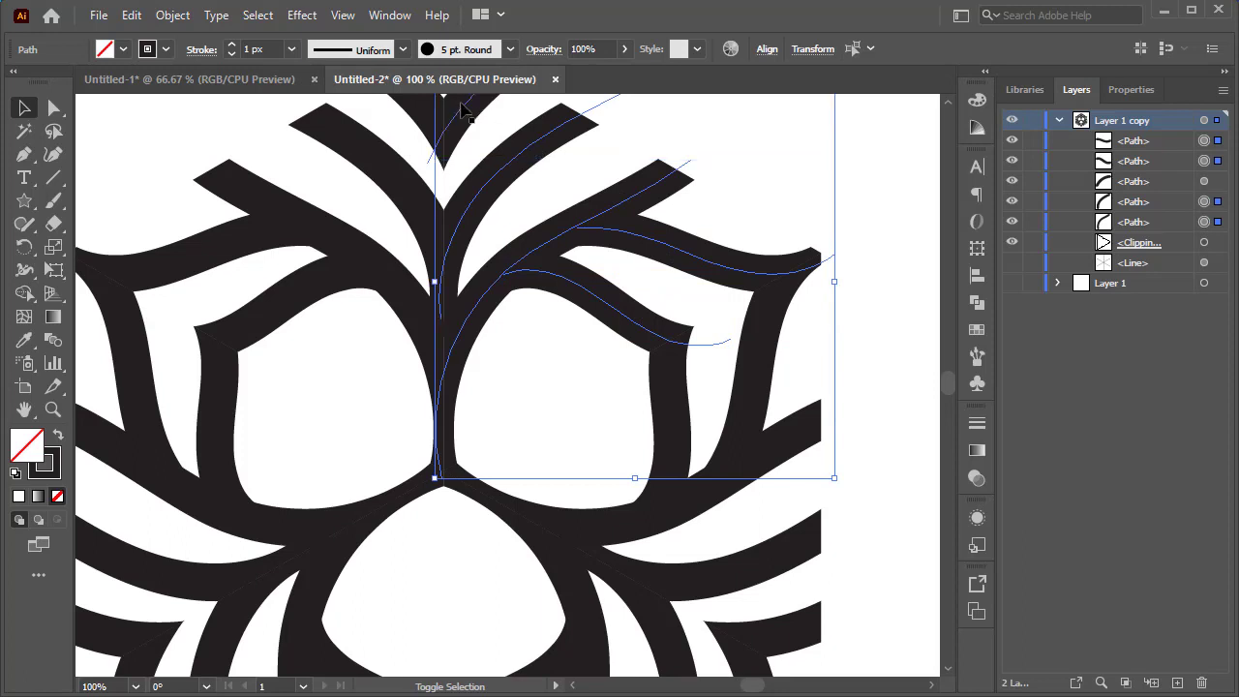
left_click(166, 49)
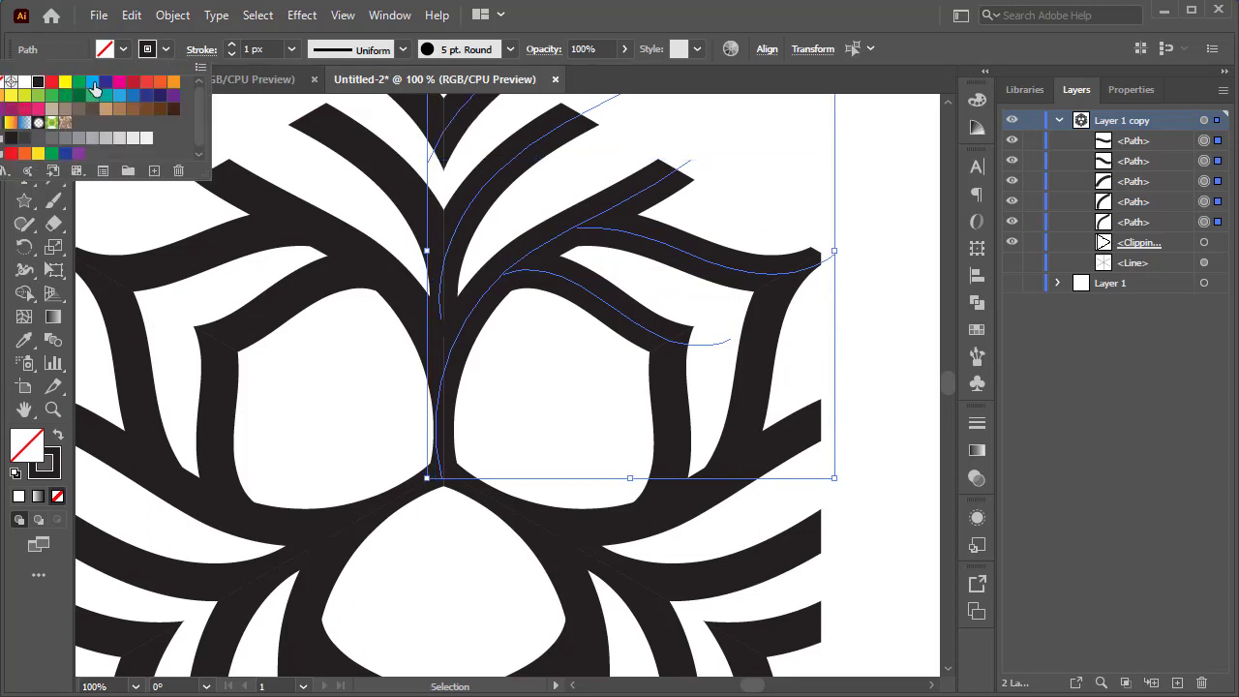
left_click(53, 83)
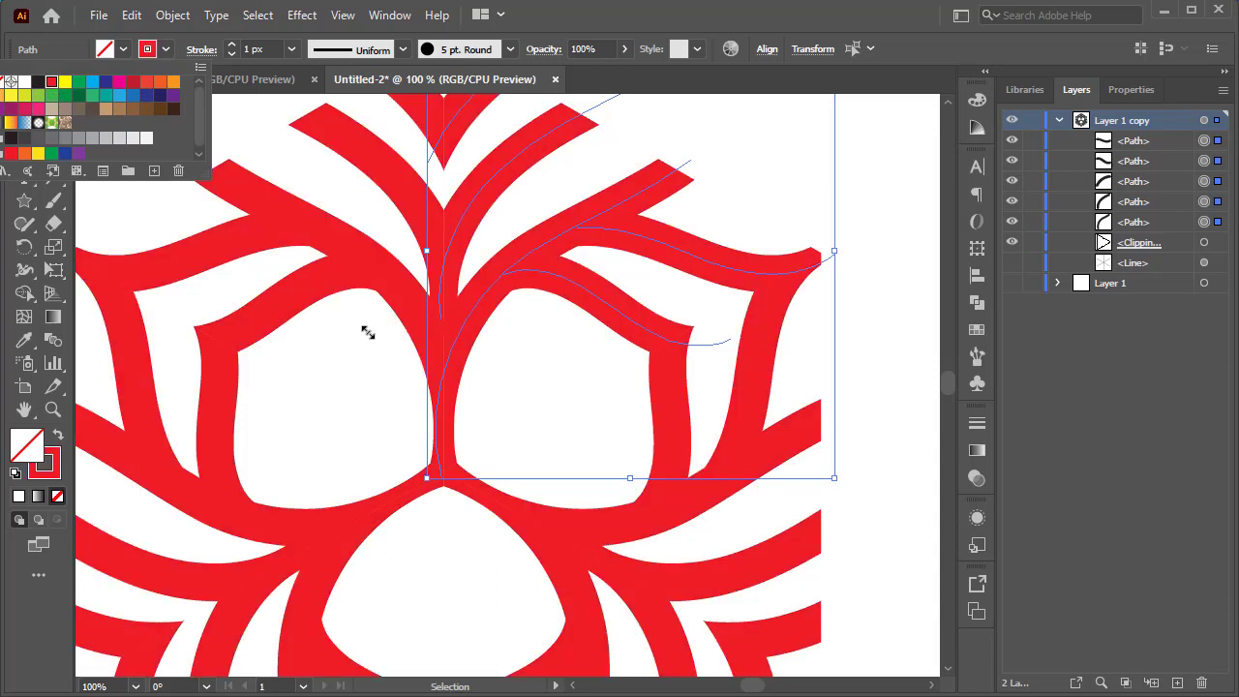
Target all artwork in Layer 1 copy, apply Expand Appearance, and select the resulting group.
left_click(770, 3)
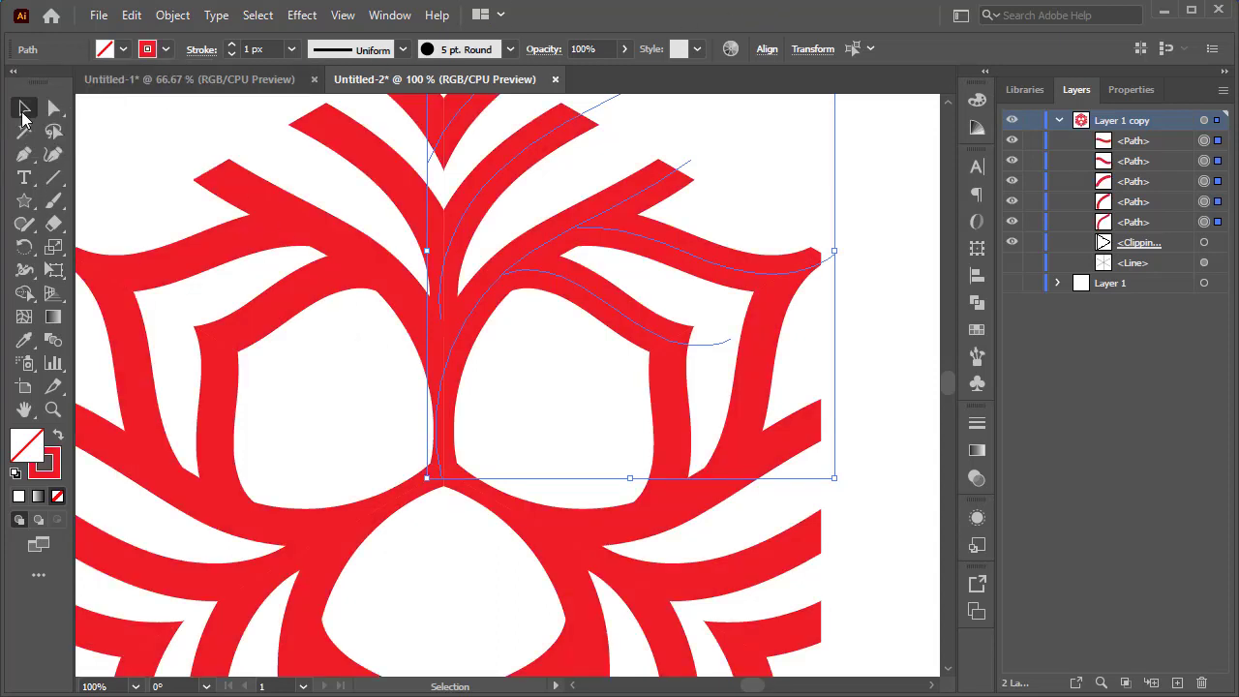
left_click(1205, 120)
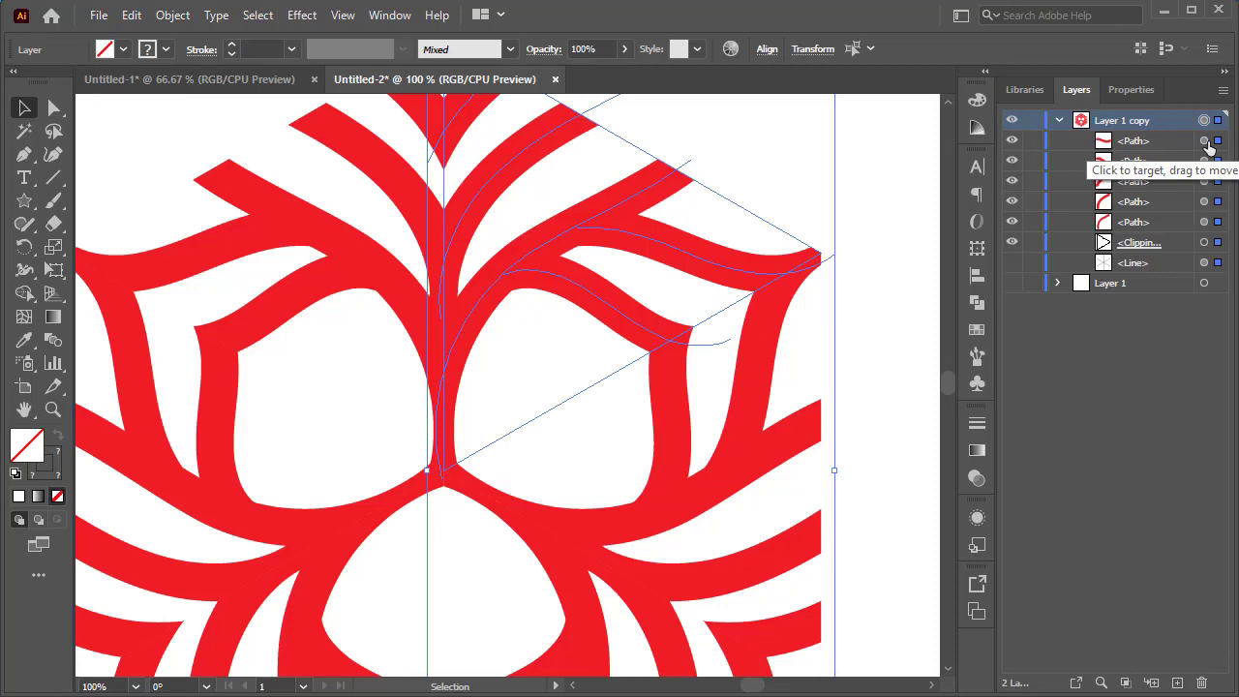
scroll(868, 372, "down", 1)
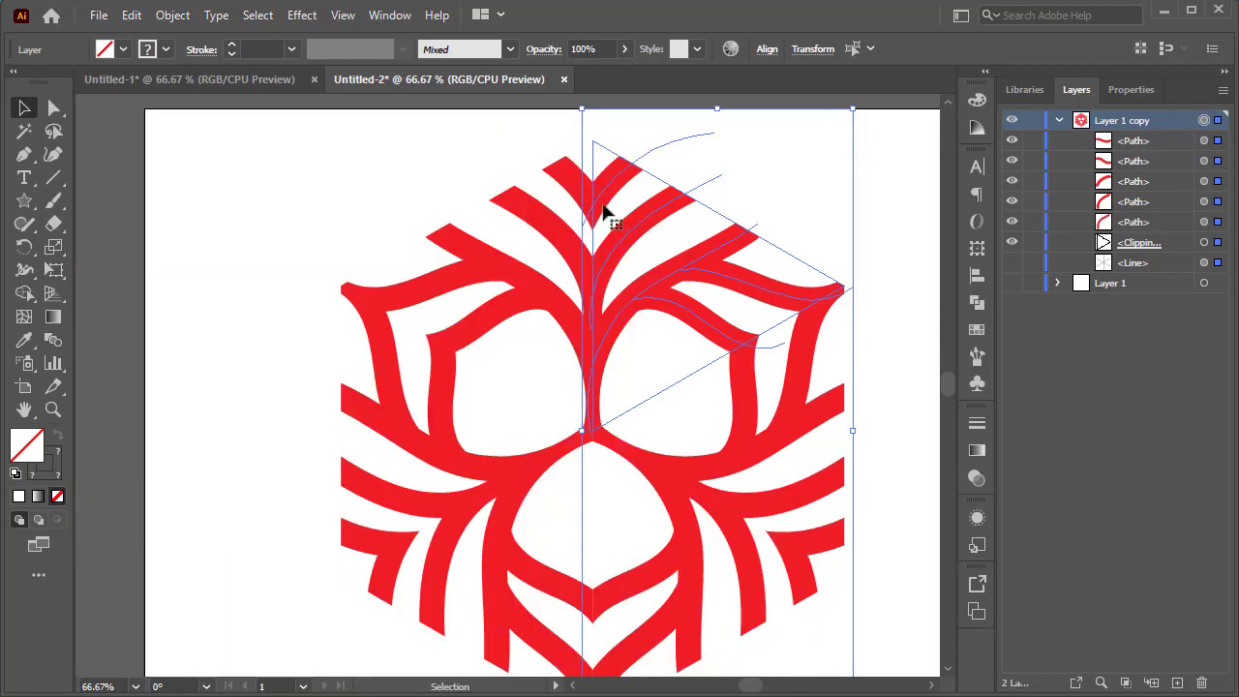
left_click(172, 16)
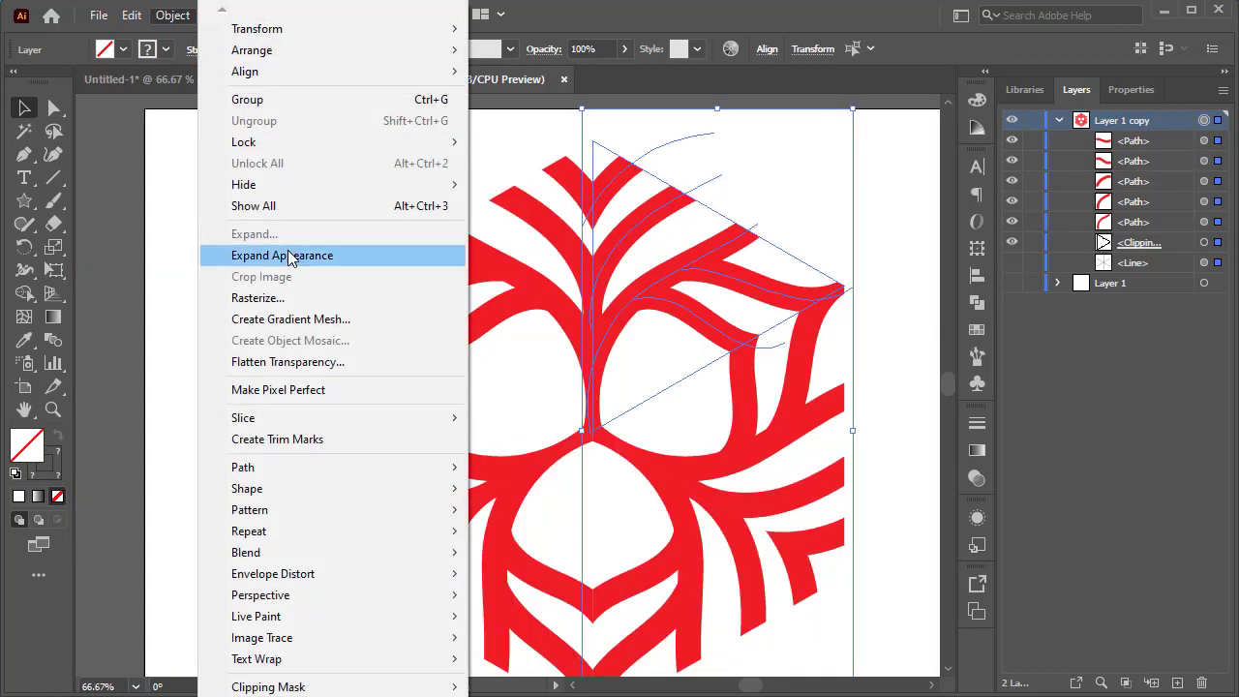
left_click(289, 256)
left_click(220, 261)
scroll(258, 317, "down", 1)
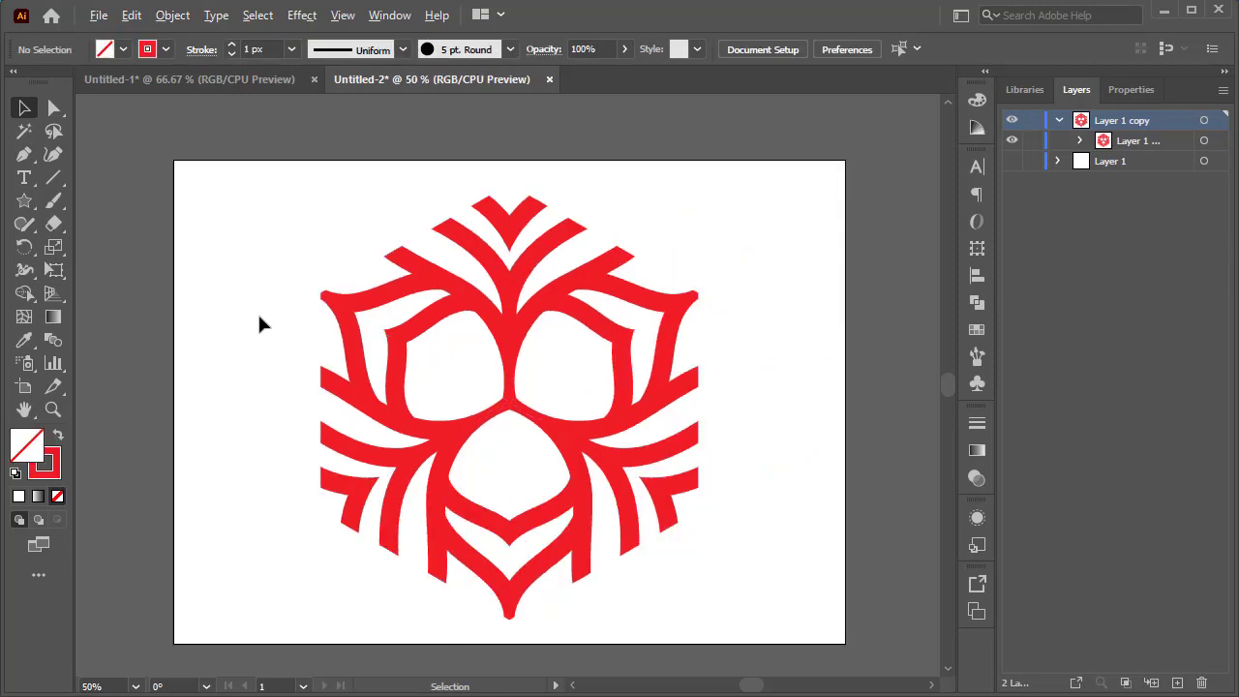
left_click_drag(707, 226, 443, 467)
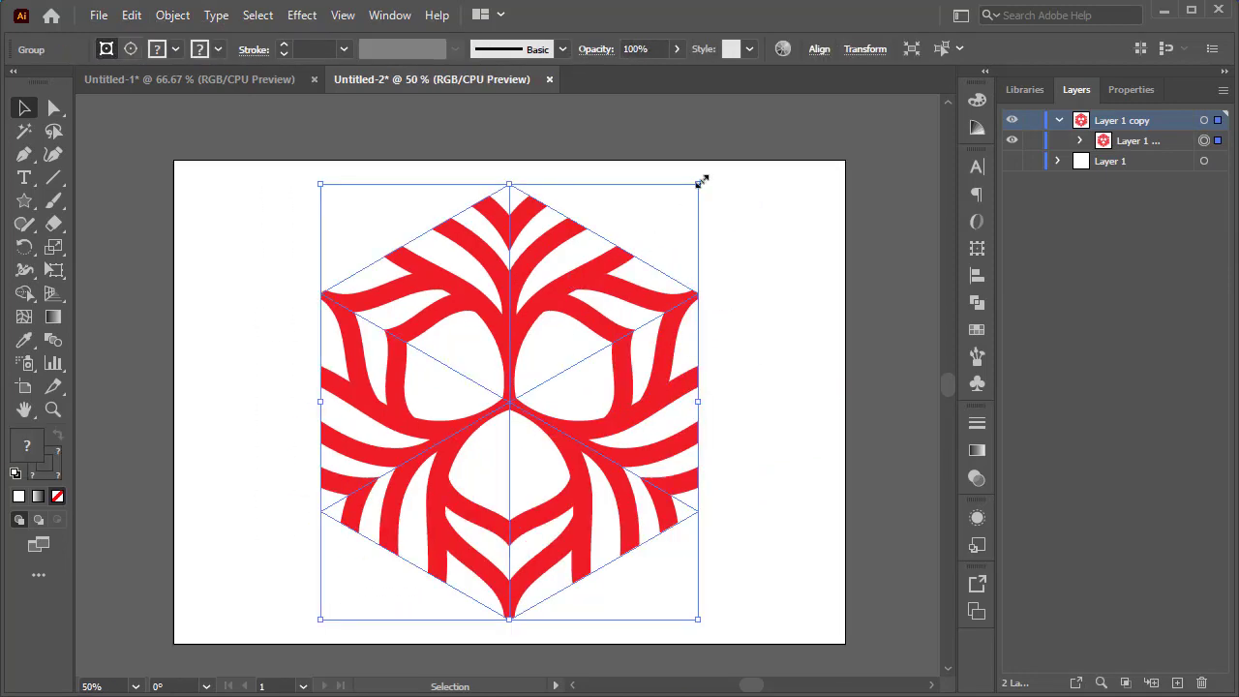
Scale the expanded emblem down to about half its size and move it up near the artboard centre.
left_click_drag(700, 180, 593, 307)
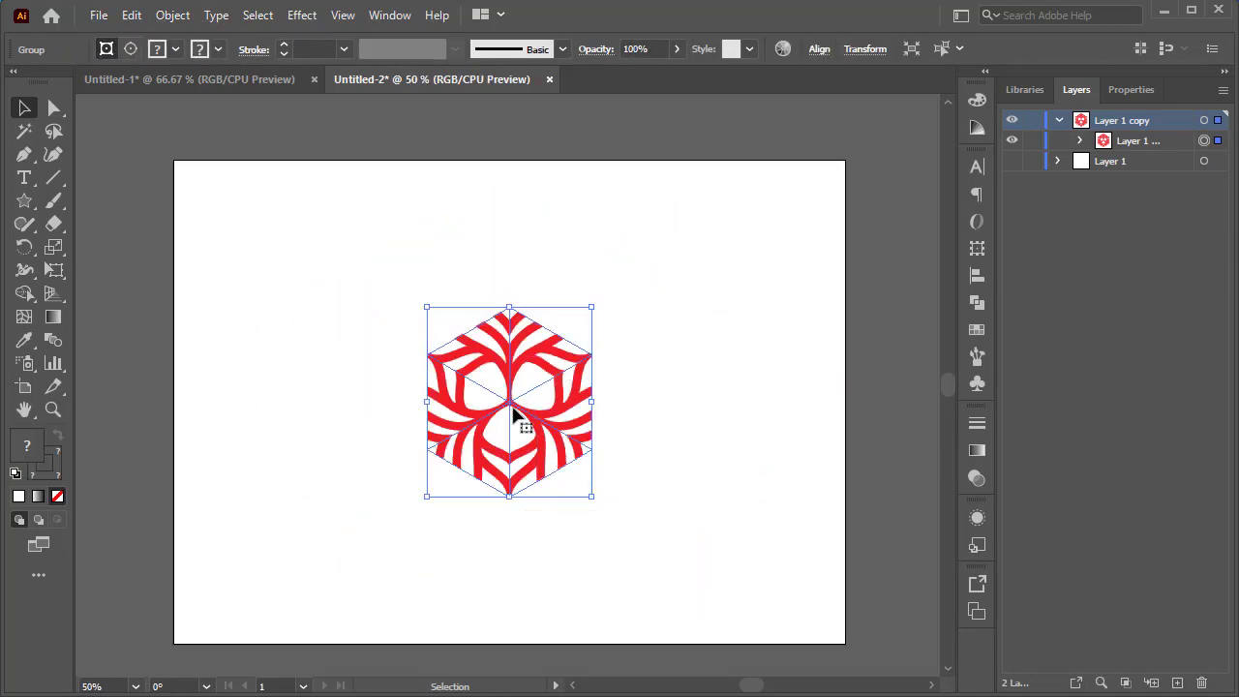
left_click_drag(515, 414, 526, 354)
left_click(661, 306)
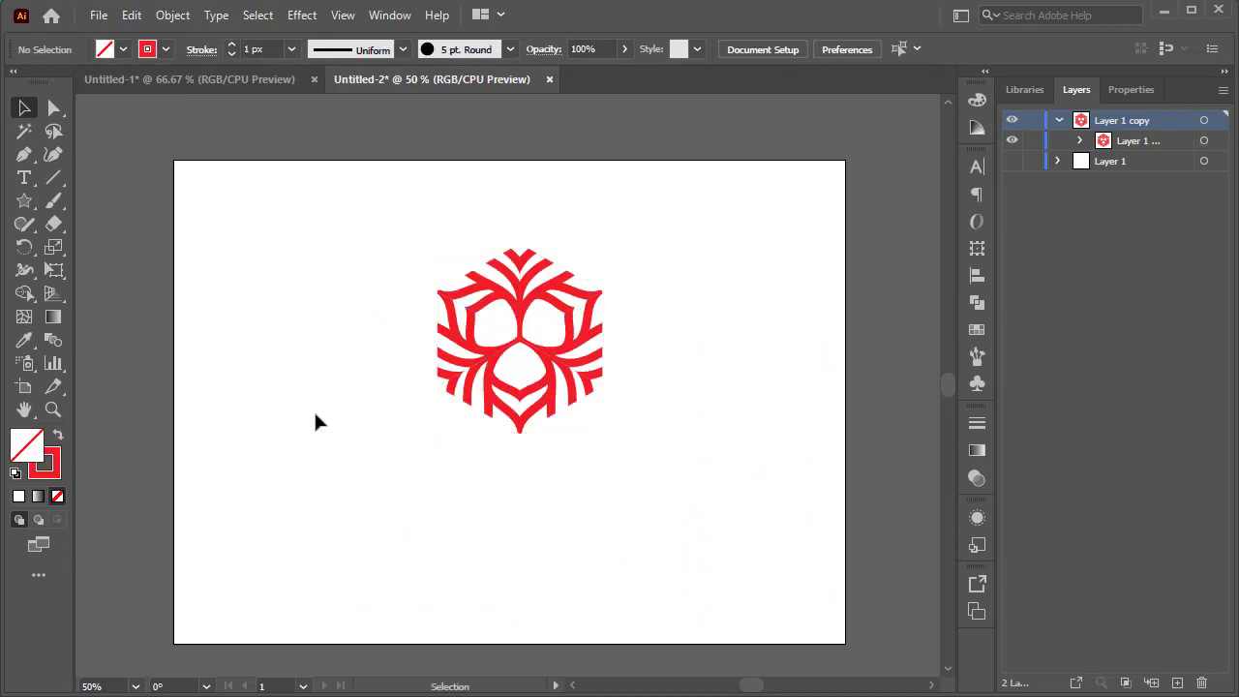
Add the text GROW below the emblem with the Type tool and select all of it.
left_click(25, 179)
left_click_drag(495, 453, 500, 494)
type("GROW")
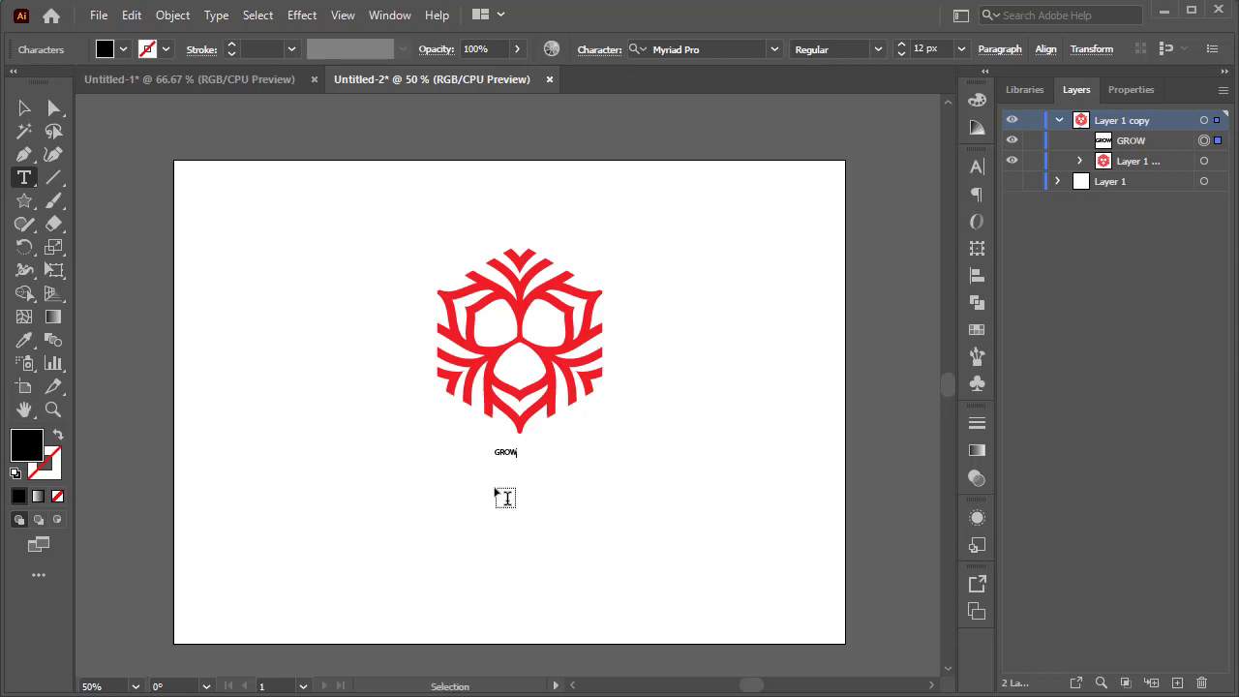
key("ctrl+a")
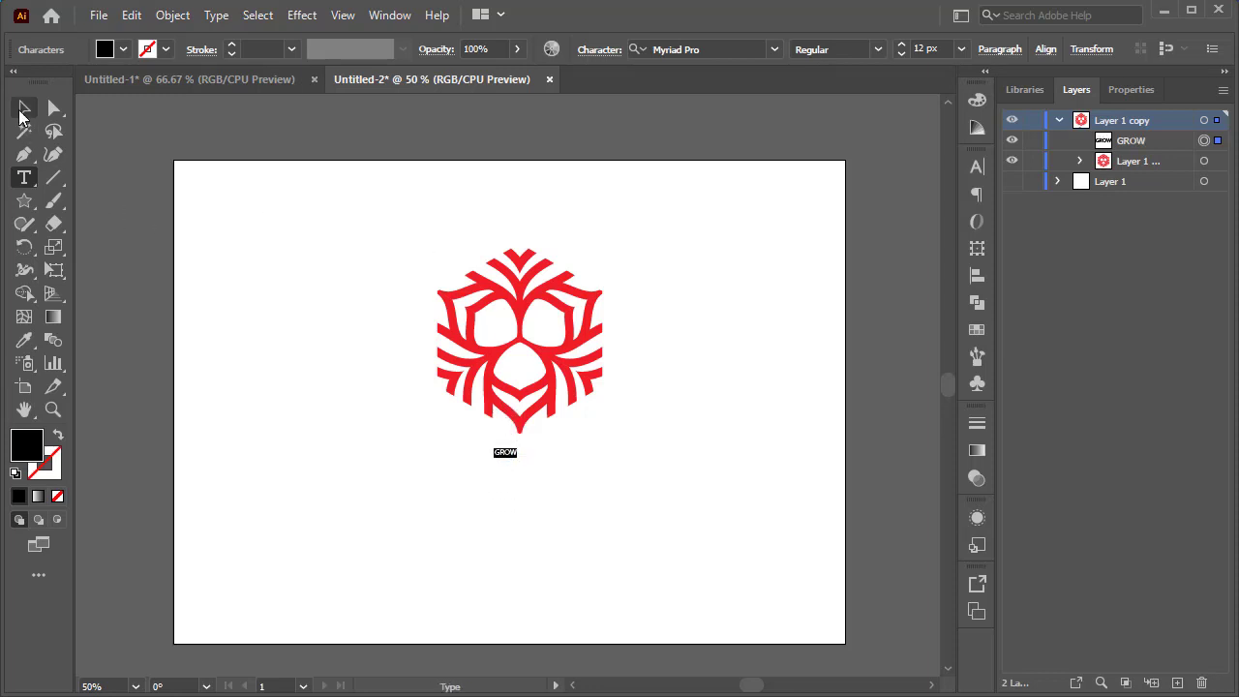
Set the GROW text's font size to 80 px and its fill colour to red.
double_click(917, 46)
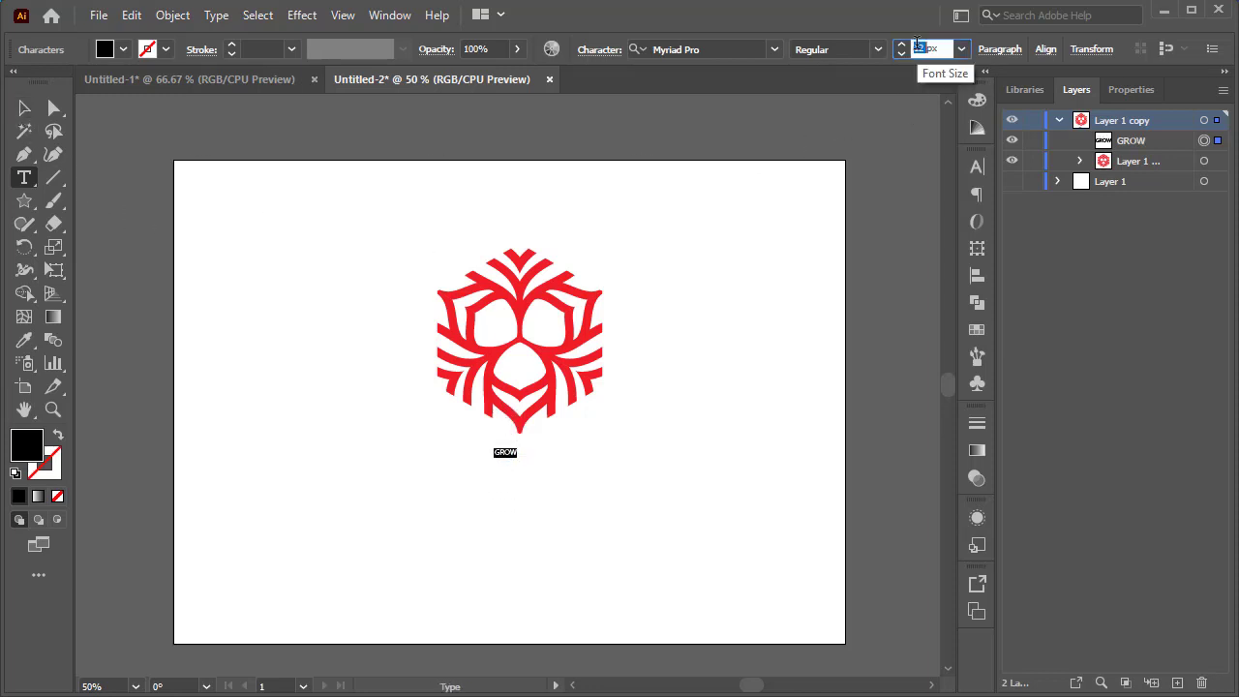
type("80")
key("Return")
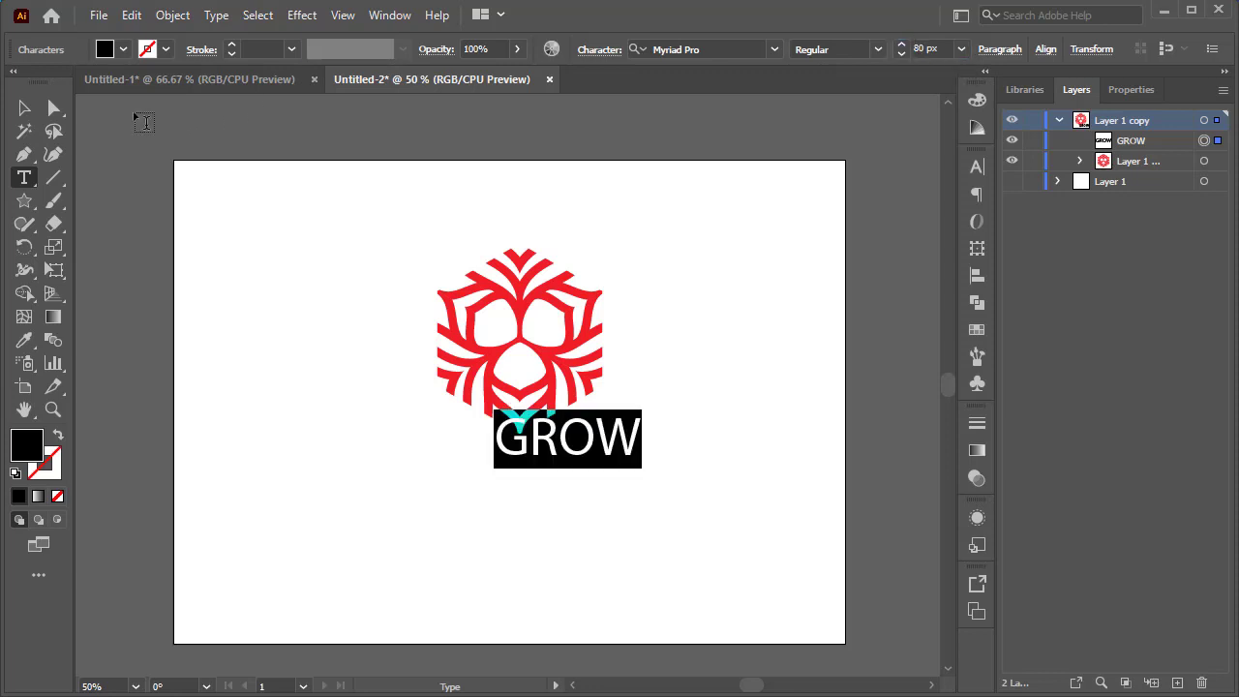
left_click(122, 51)
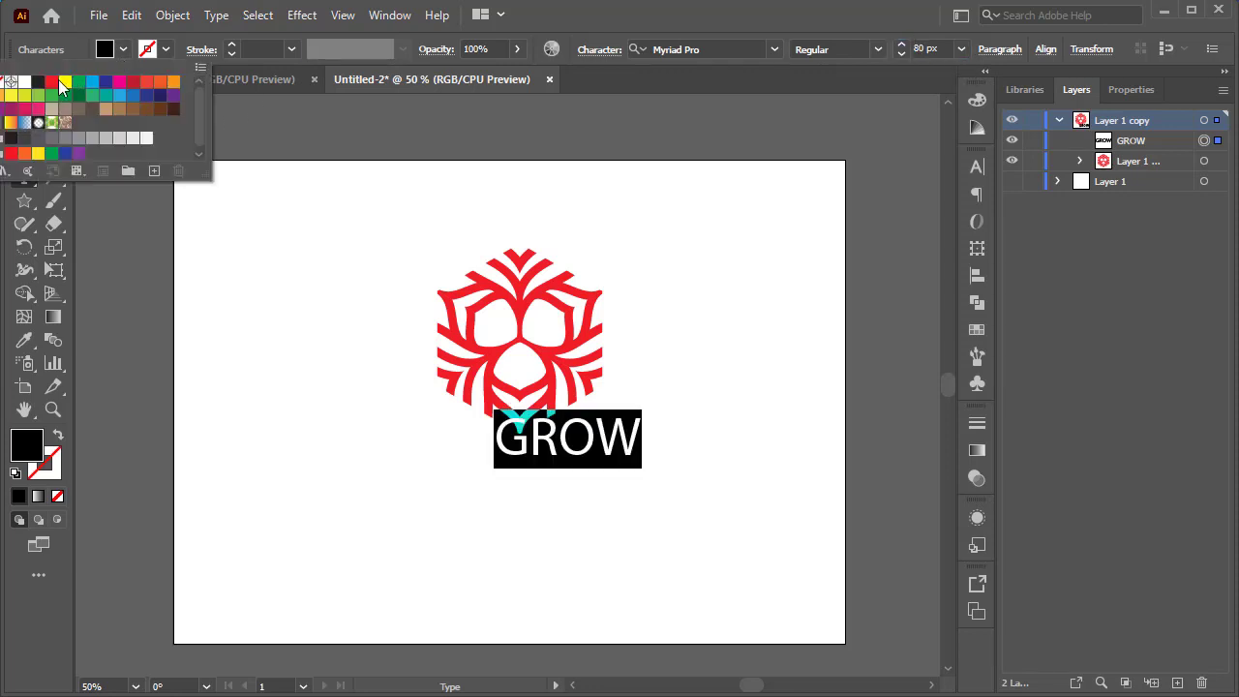
left_click(51, 81)
left_click(24, 107)
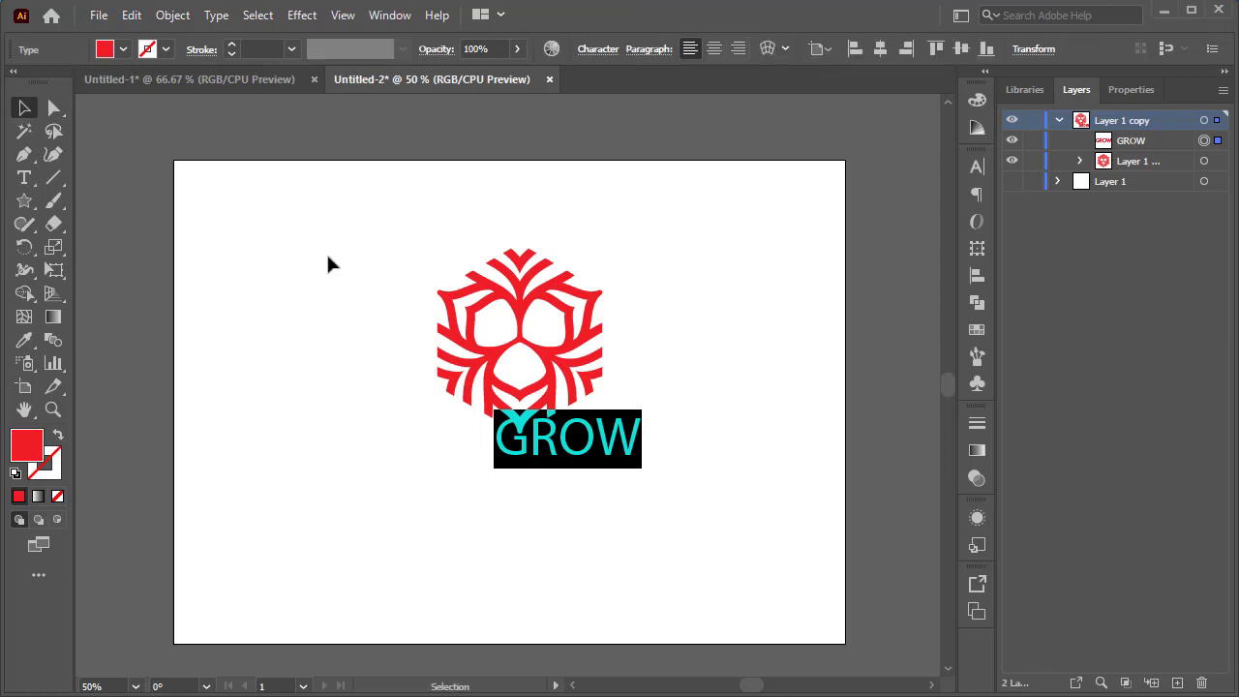
Move the GROW text just beneath the emblem and align both horizontally centred.
left_click_drag(584, 455, 538, 484)
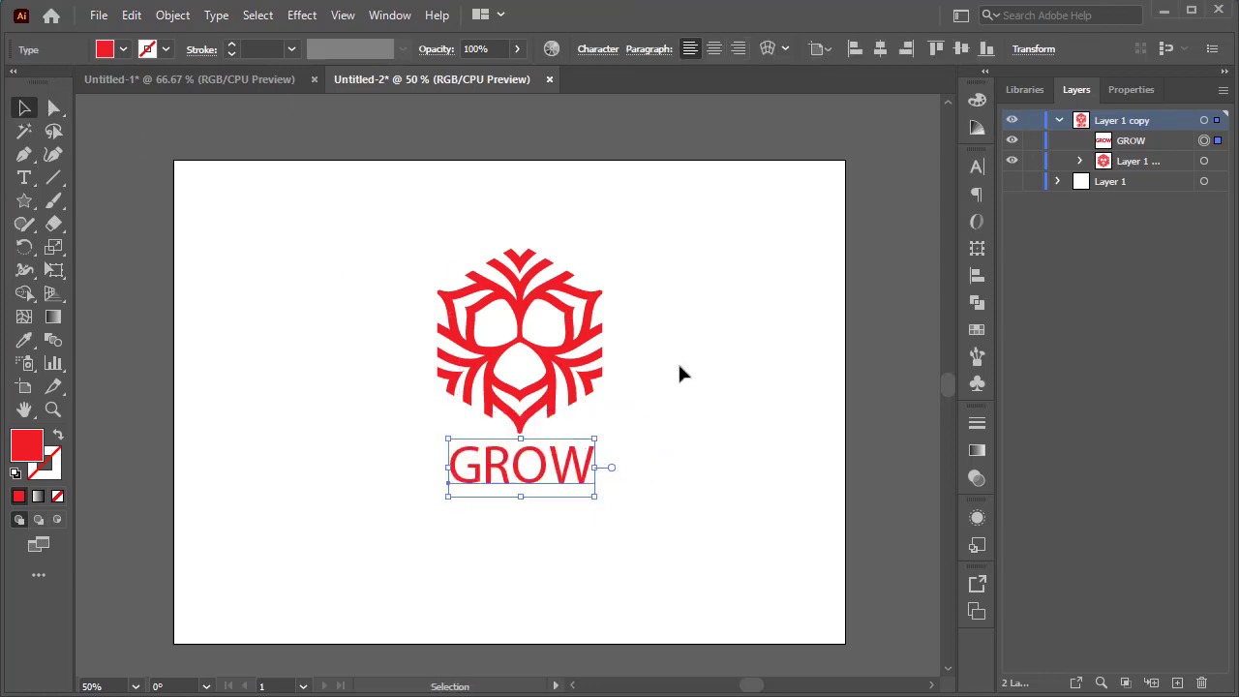
left_click(680, 373)
left_click_drag(675, 245, 384, 554)
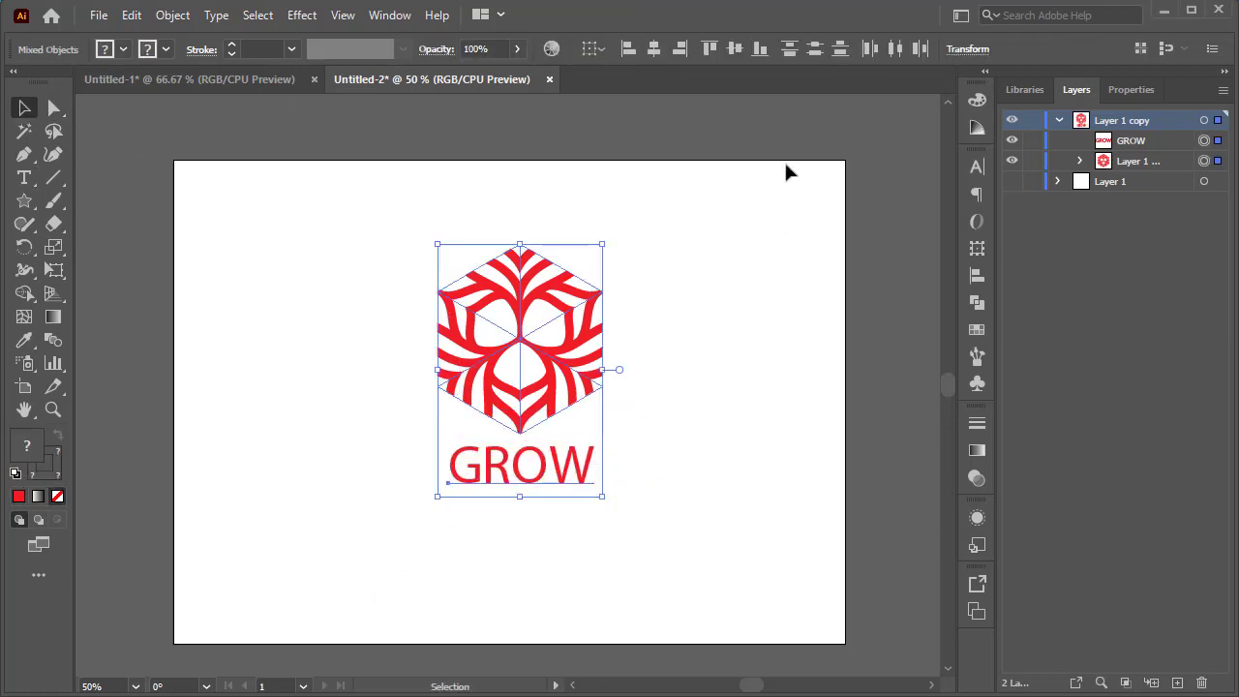
left_click(646, 52)
left_click(695, 329)
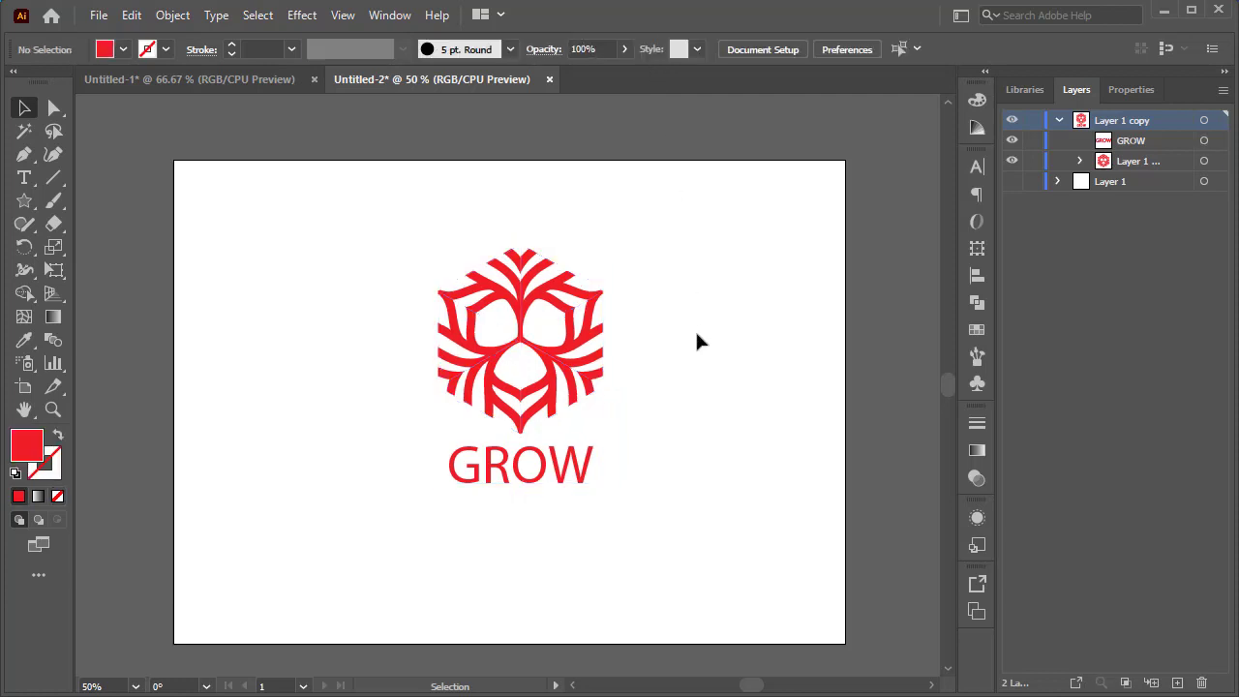
Change the GROW text's font to Slicker.
left_click(557, 472)
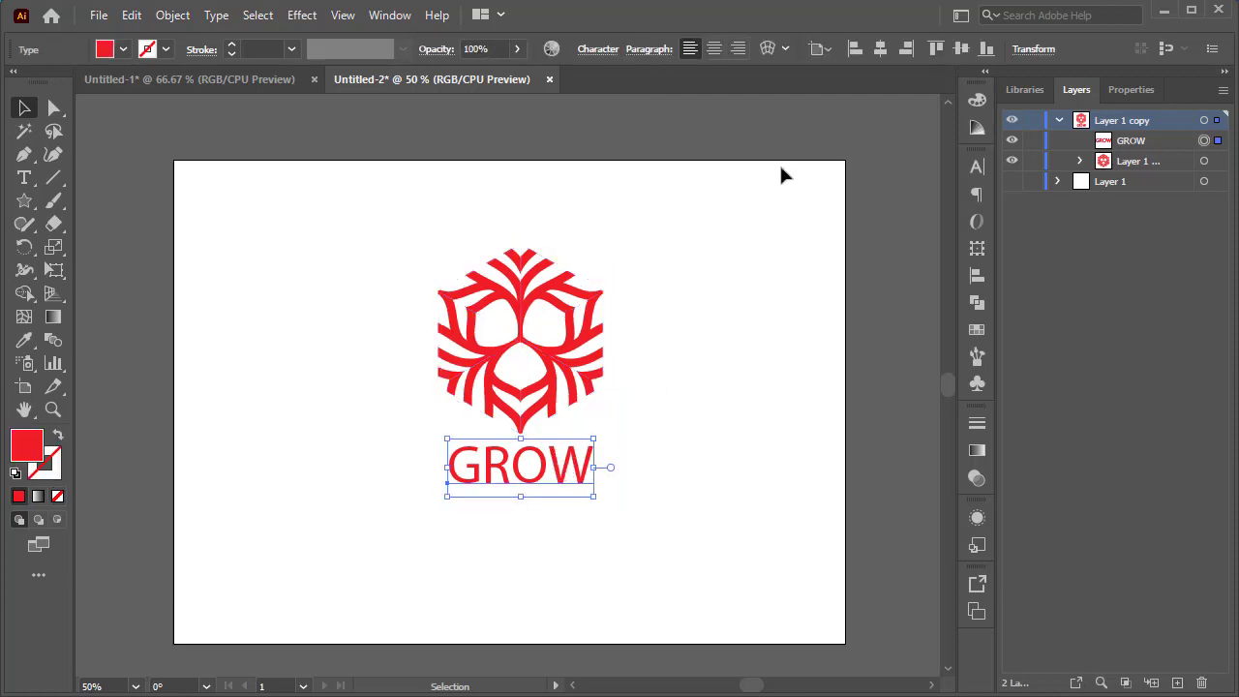
left_click(24, 177)
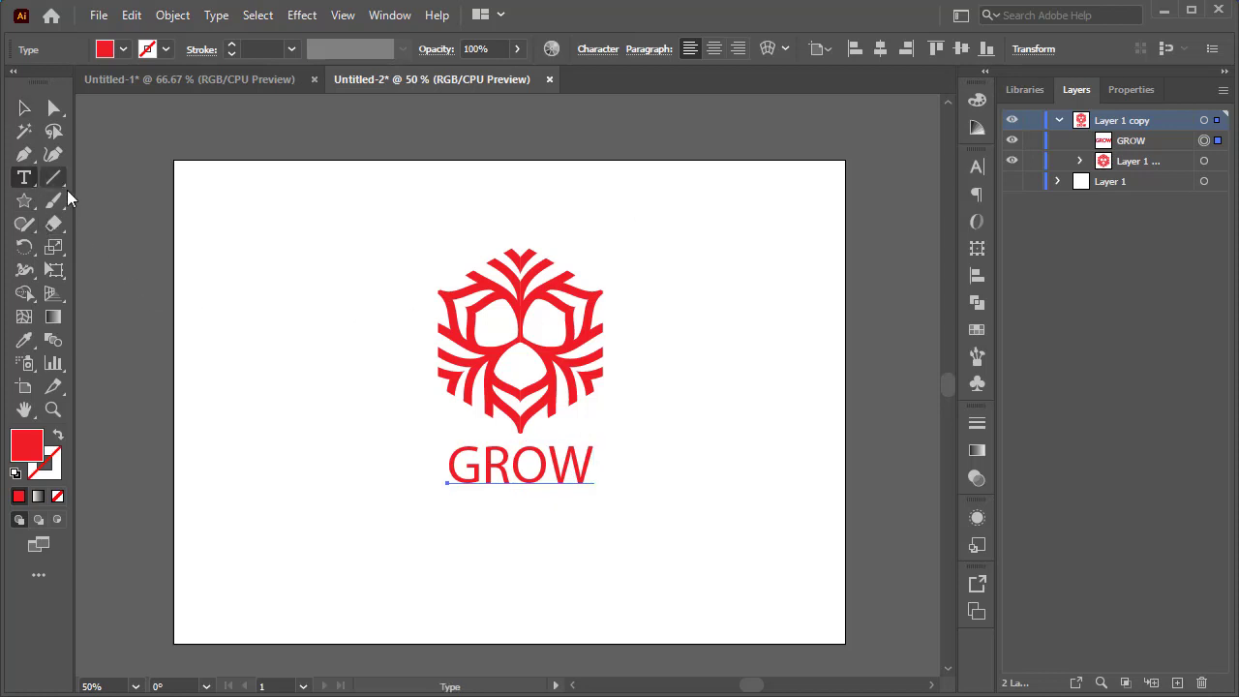
double_click(526, 471)
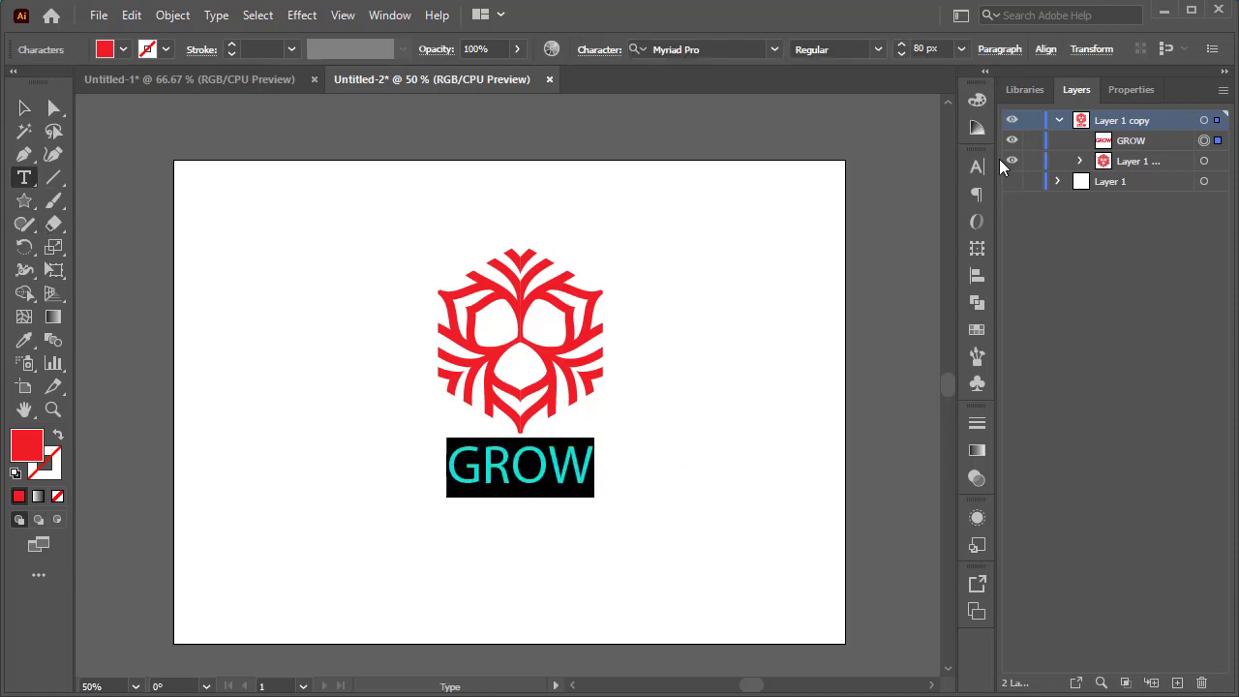
left_click(977, 166)
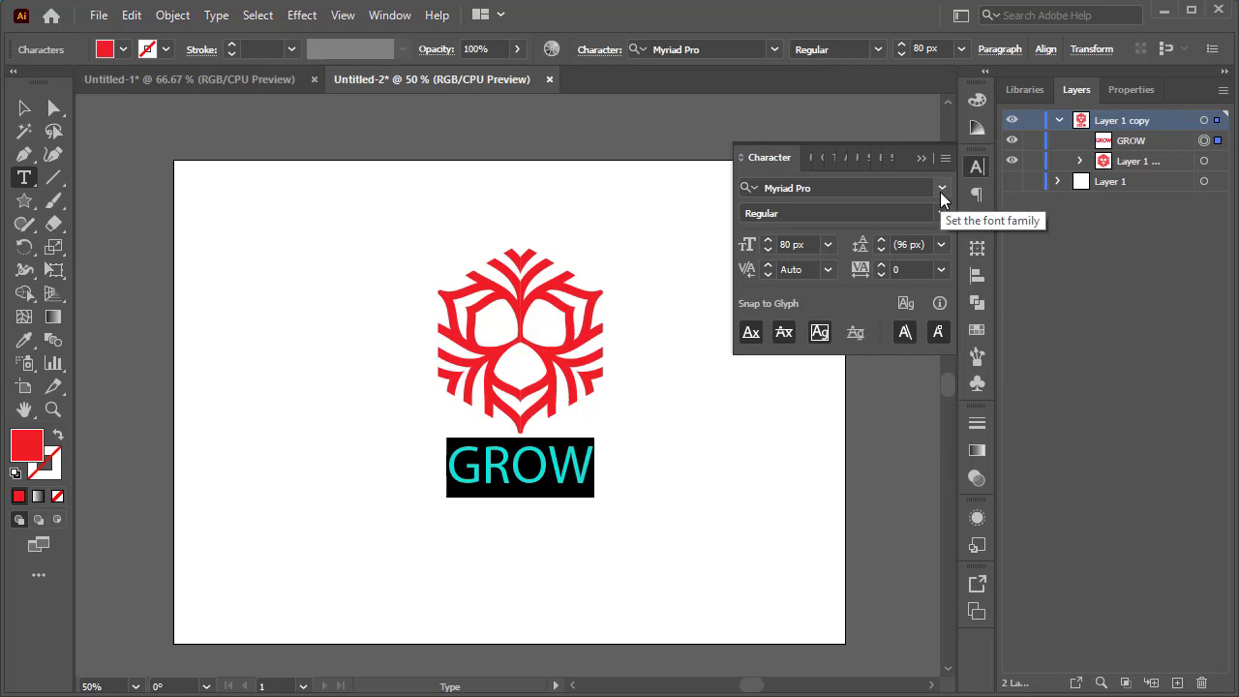
left_click(940, 189)
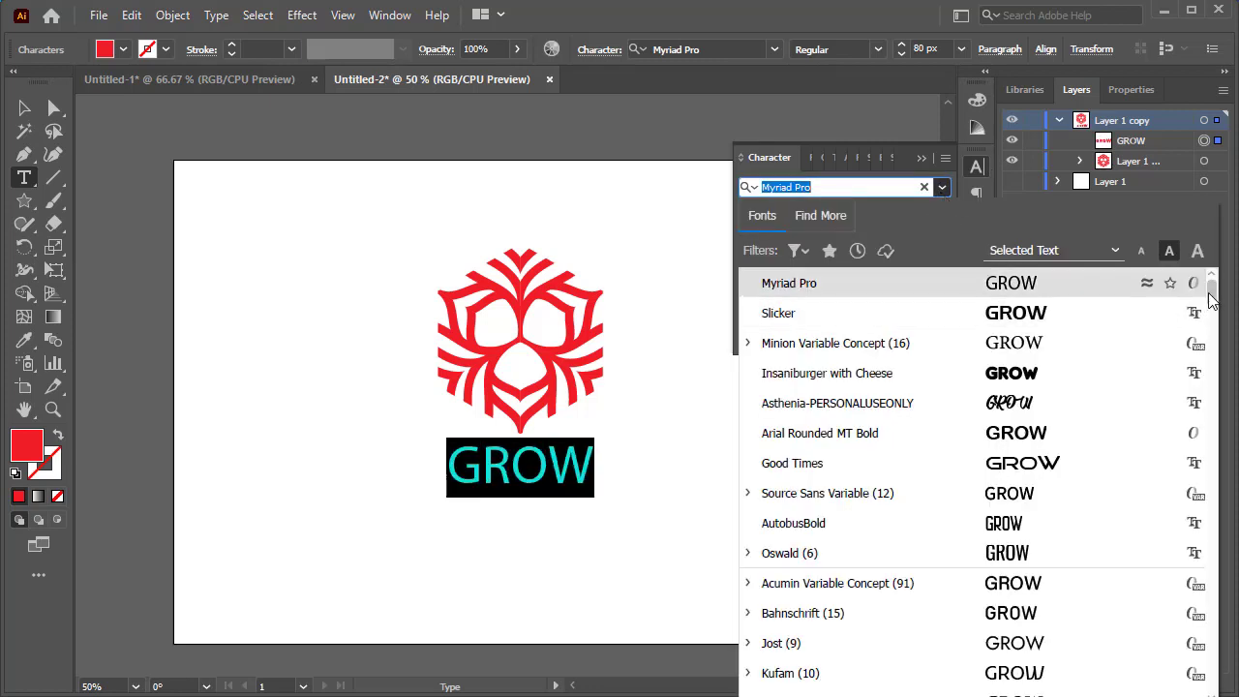
left_click(1126, 322)
Select the emblem and the GROW text together and align them horizontally centred again.
left_click(24, 107)
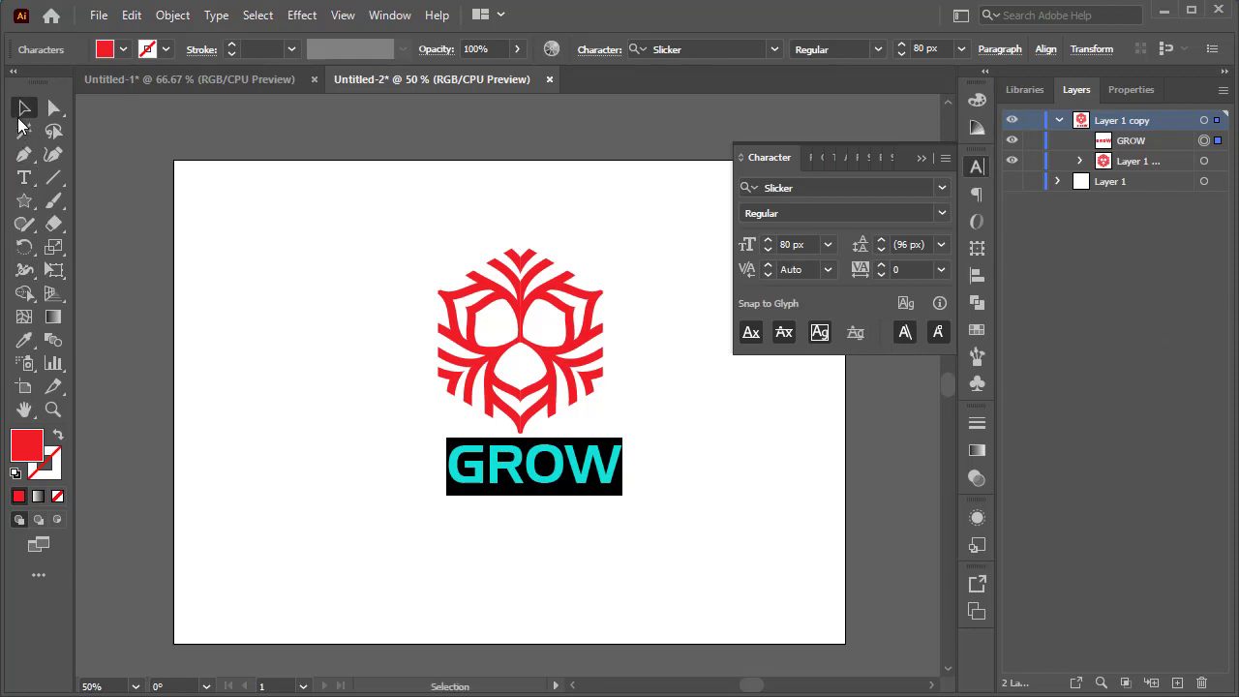
left_click(625, 232)
left_click(864, 176)
left_click_drag(651, 232, 416, 503)
left_click(653, 48)
left_click(714, 276)
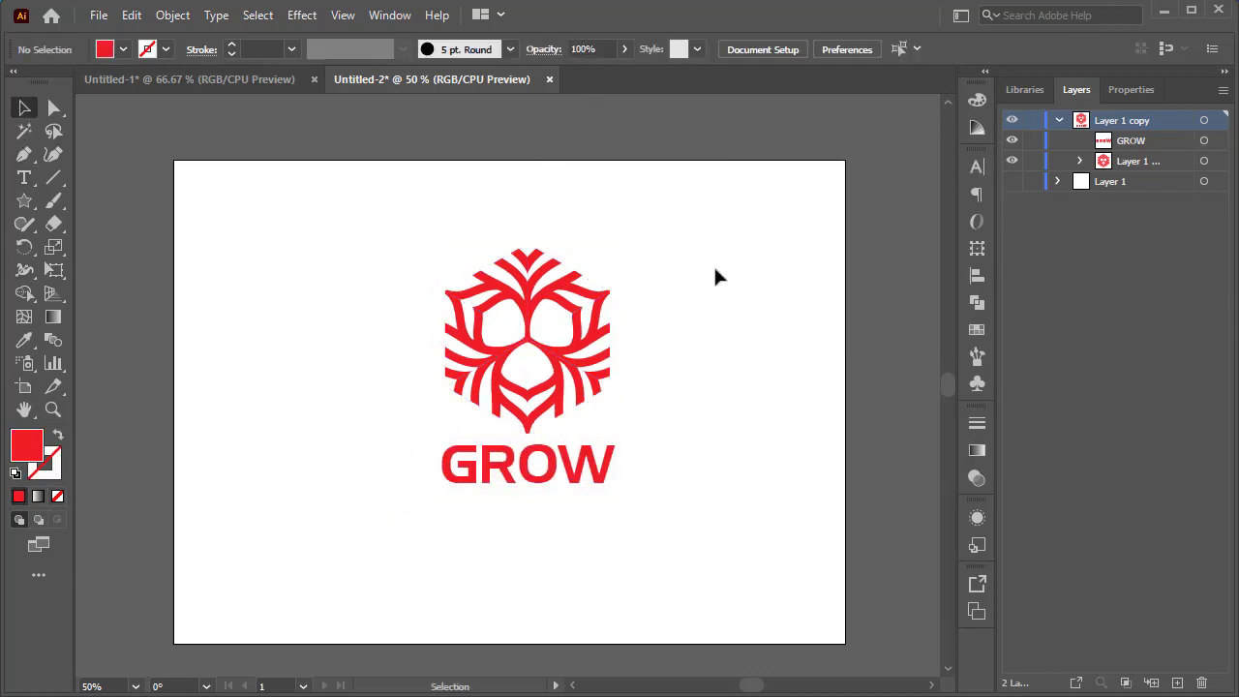